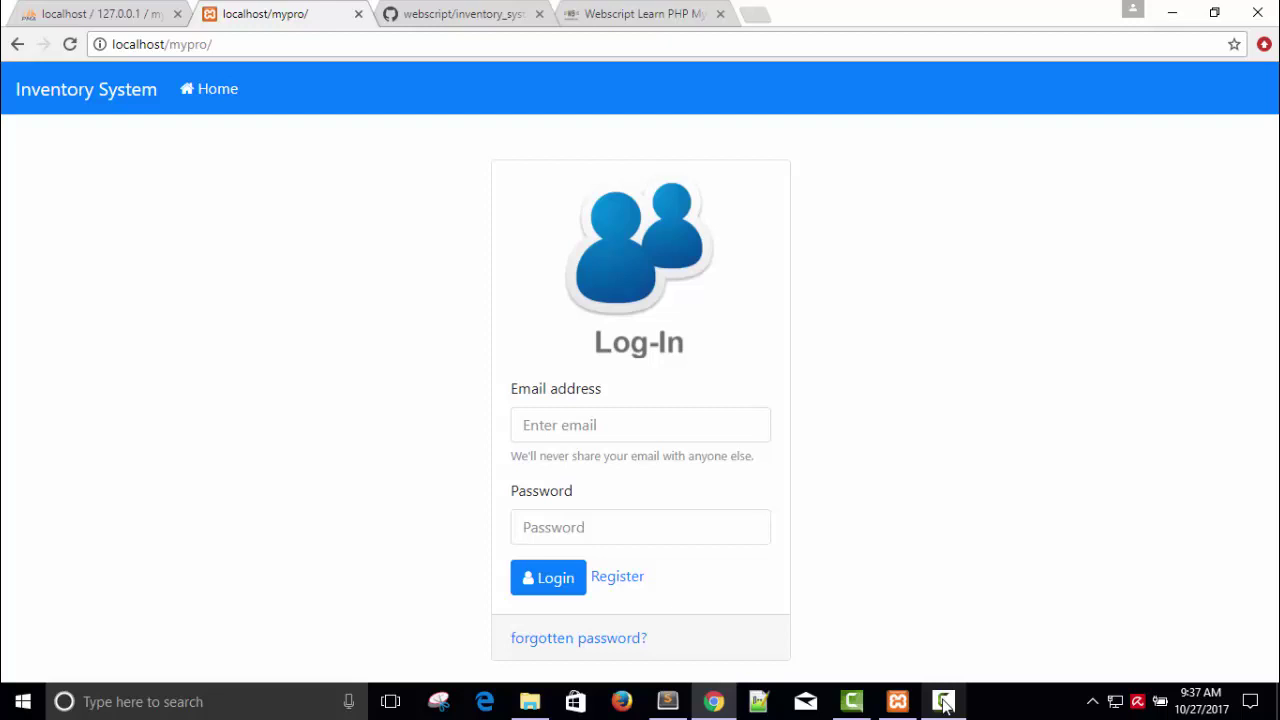
Step: Look over the registration form, then return to the log-in form
{"action": "left_click", "coordinate": [616, 578]}
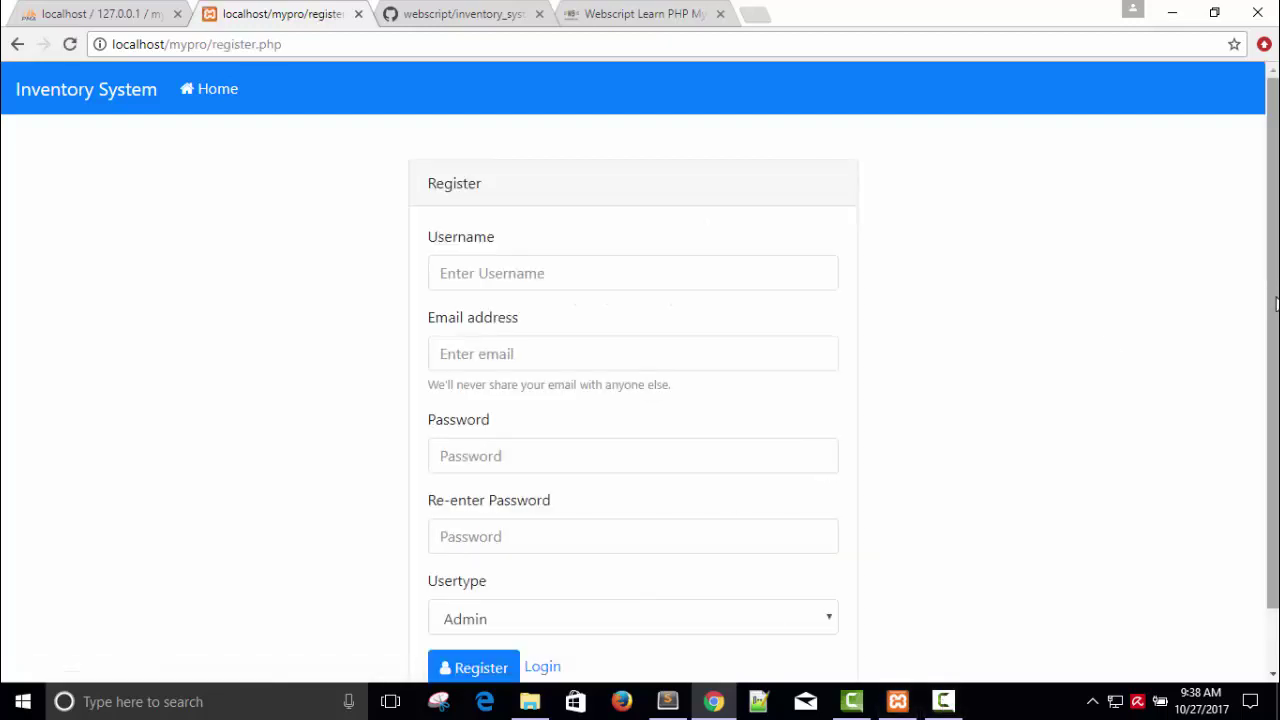
{"action": "scroll", "coordinate": [1276, 303], "scroll_direction": "down", "scroll_amount": 2}
{"action": "scroll", "coordinate": [1276, 303], "scroll_direction": "up", "scroll_amount": 2}
{"action": "scroll", "coordinate": [1272, 300], "scroll_direction": "down", "scroll_amount": 2}
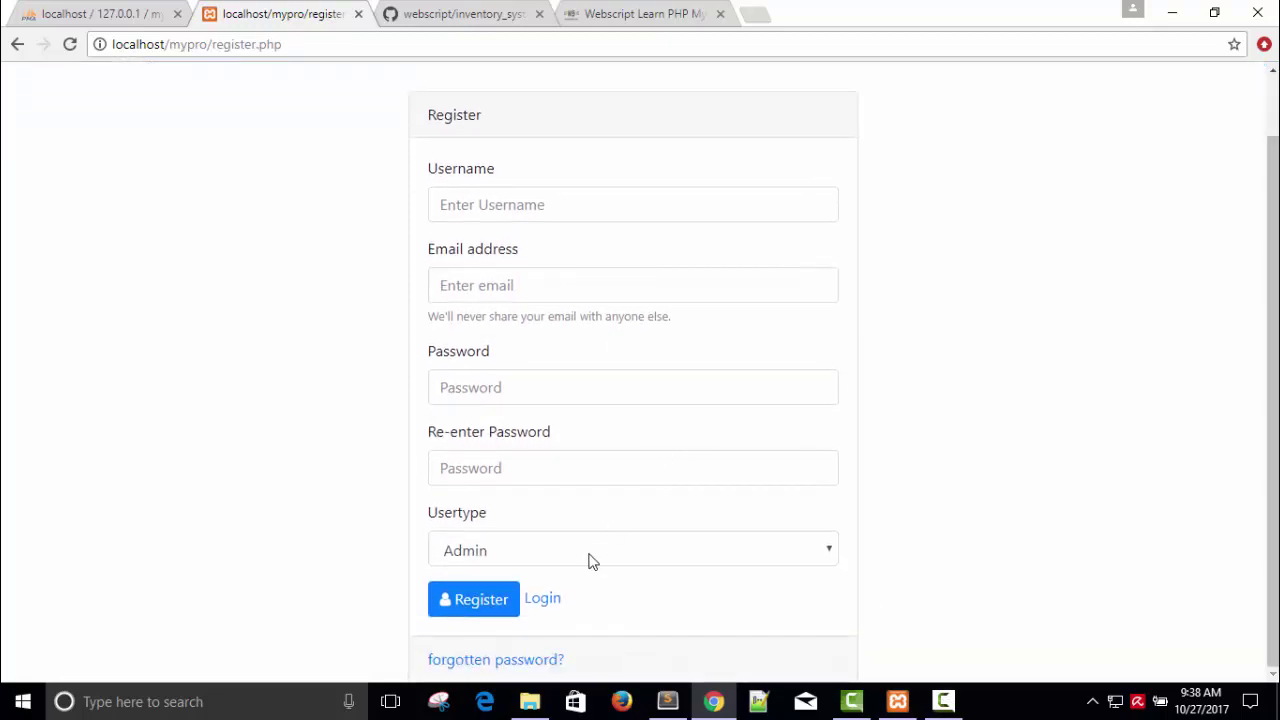
{"action": "left_click", "coordinate": [543, 598]}
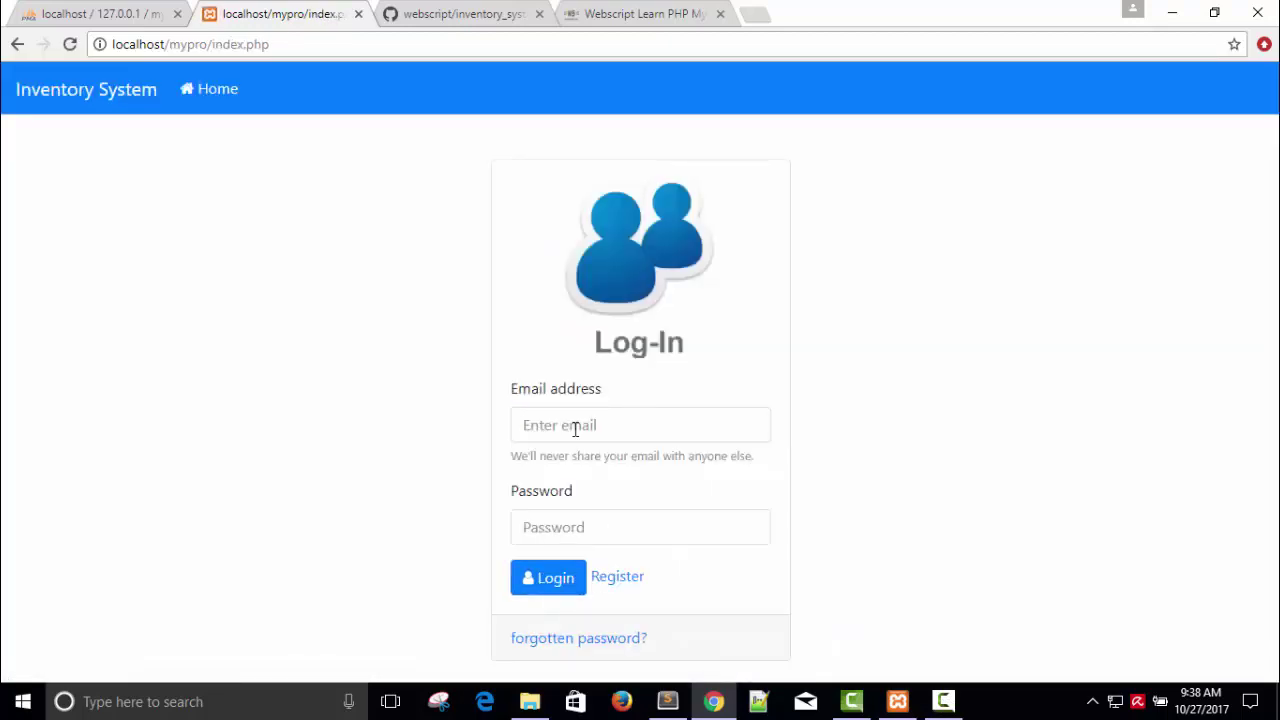
Step: Try an empty login, then log in with a mistyped e-mail and password, getting a not-registered error
{"action": "left_click", "coordinate": [545, 590]}
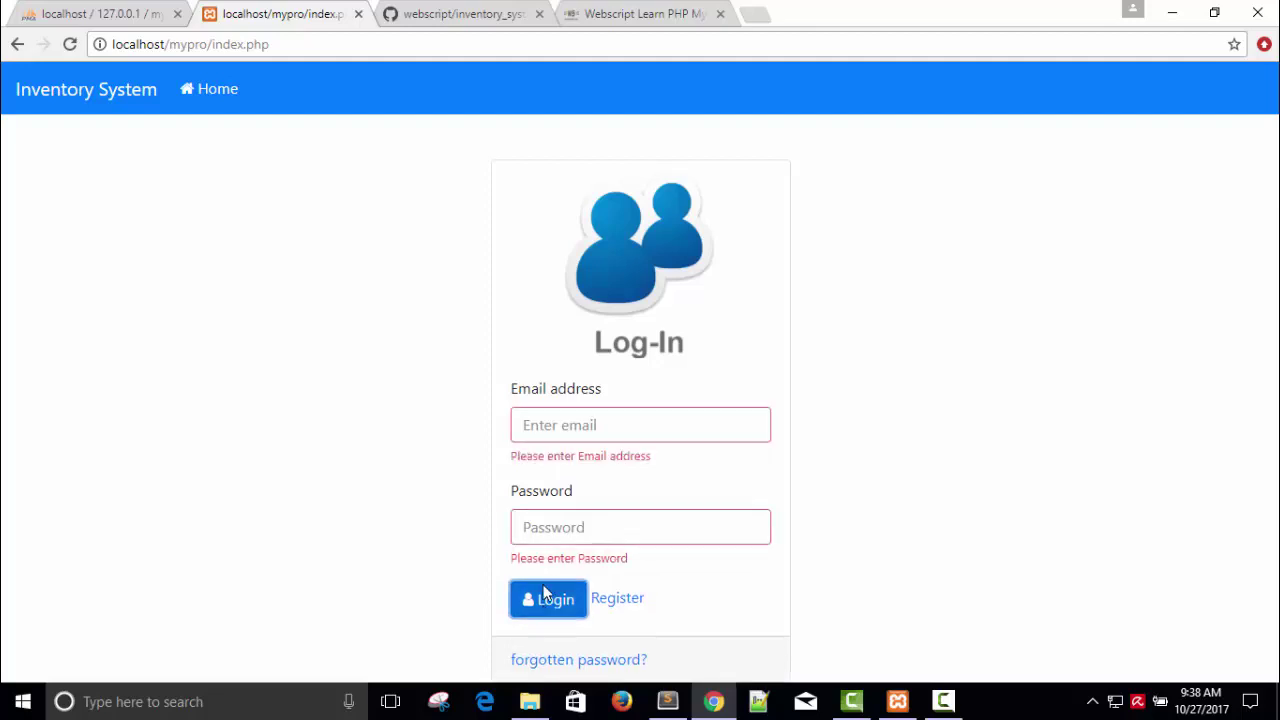
{"action": "left_click", "coordinate": [553, 432]}
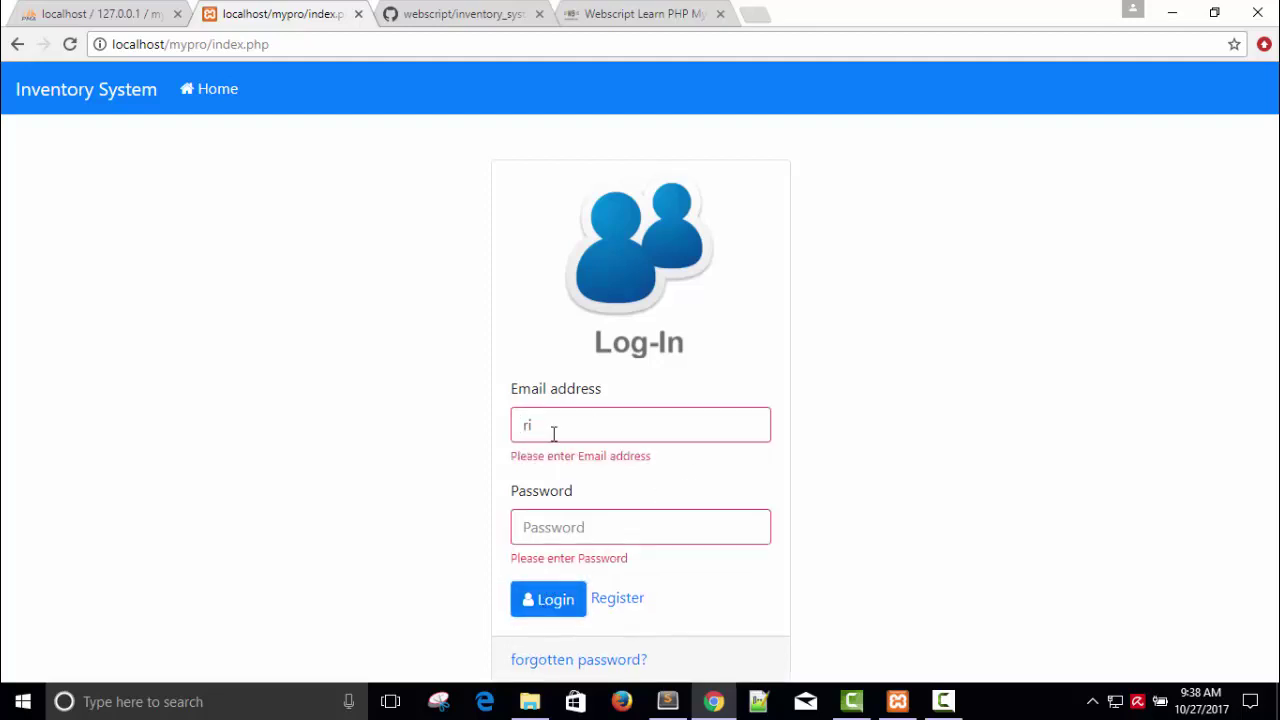
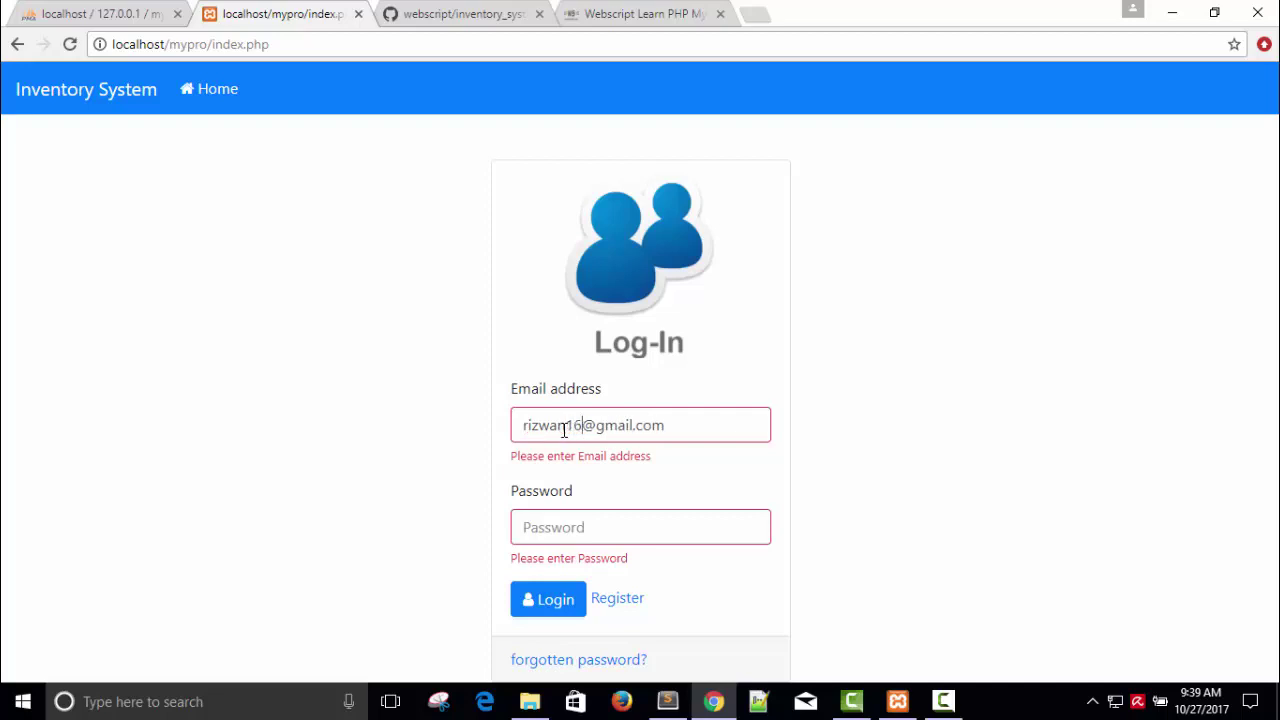
{"action": "left_click", "coordinate": [551, 531]}
{"action": "type", "text": "•••••••"}
{"action": "left_click", "coordinate": [548, 600]}
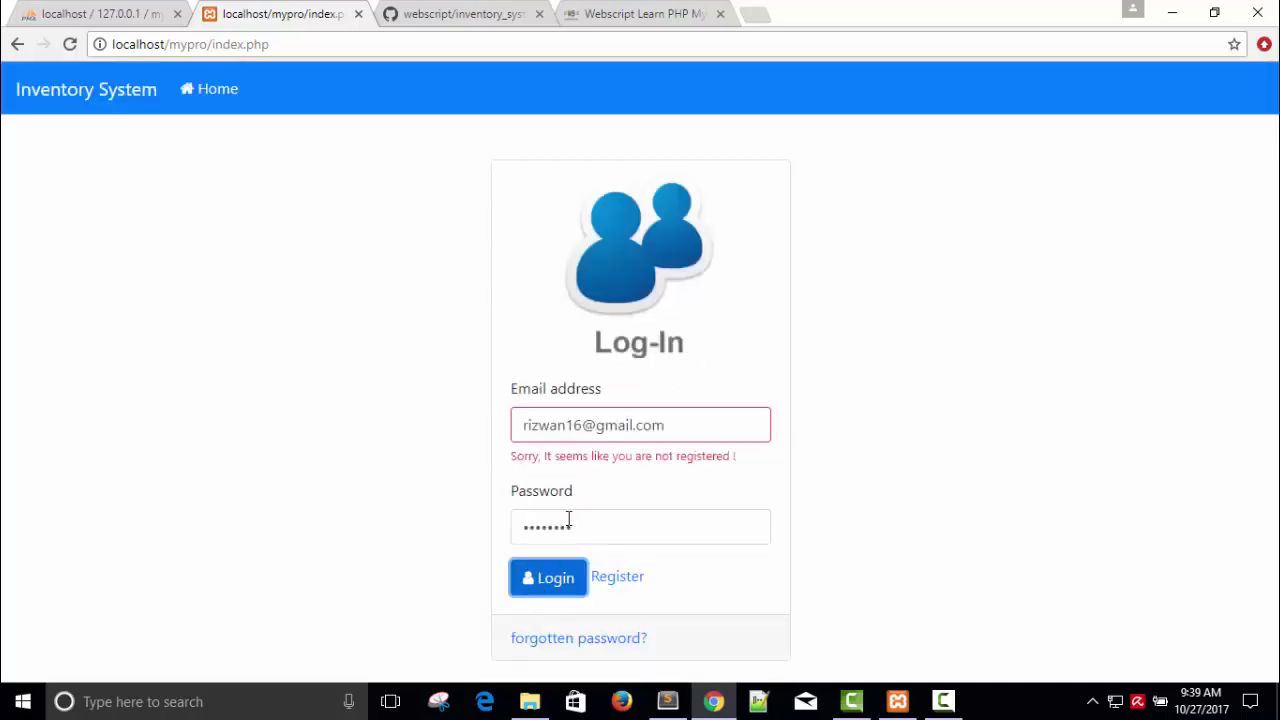
{"action": "left_click_drag", "start_coordinate": [512, 459], "coordinate": [733, 452]}
Step: Correct the e-mail address, replace the password and resubmit, getting an Invalid Password error
{"action": "left_click", "coordinate": [578, 425]}
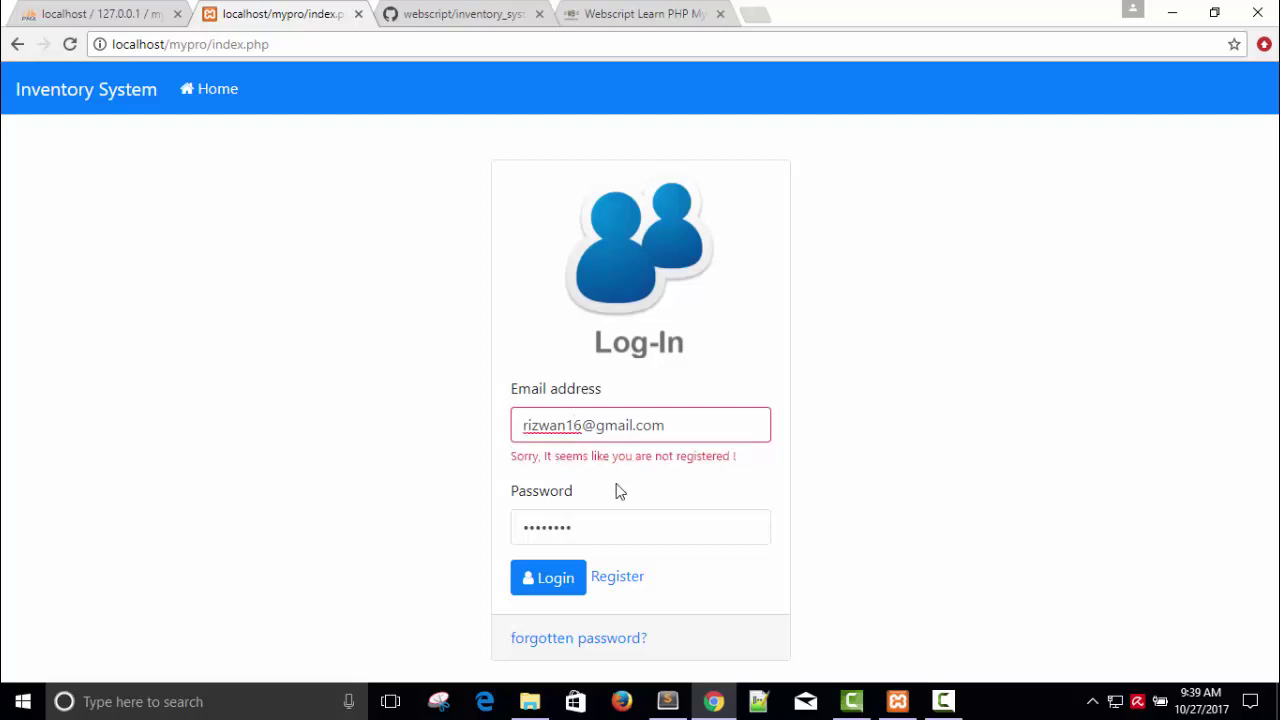
{"action": "type", "text": "0"}
{"action": "key", "text": "BackSpace"}
{"action": "key", "text": "BackSpace"}
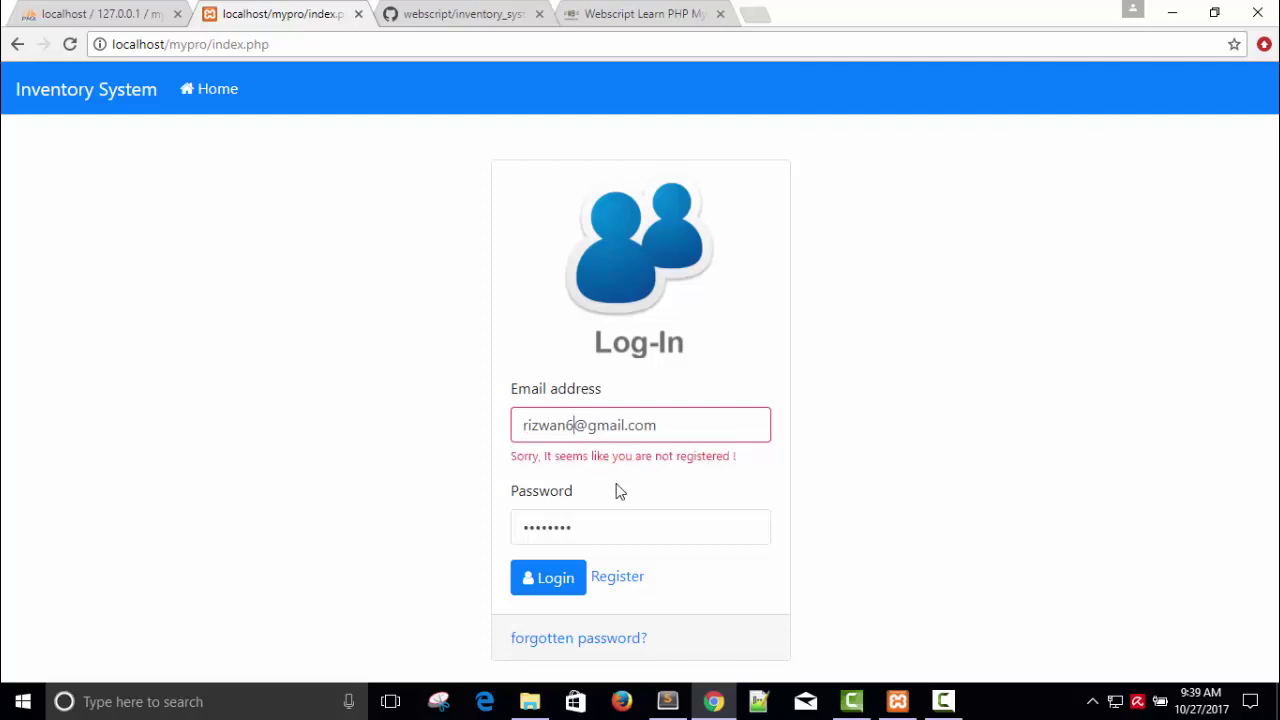
{"action": "key", "text": "BackSpace"}
{"action": "left_click_drag", "start_coordinate": [588, 522], "coordinate": [509, 526]}
{"action": "key", "text": "BackSpace"}
{"action": "type", "text": "12345678"}
{"action": "left_click", "coordinate": [541, 578]}
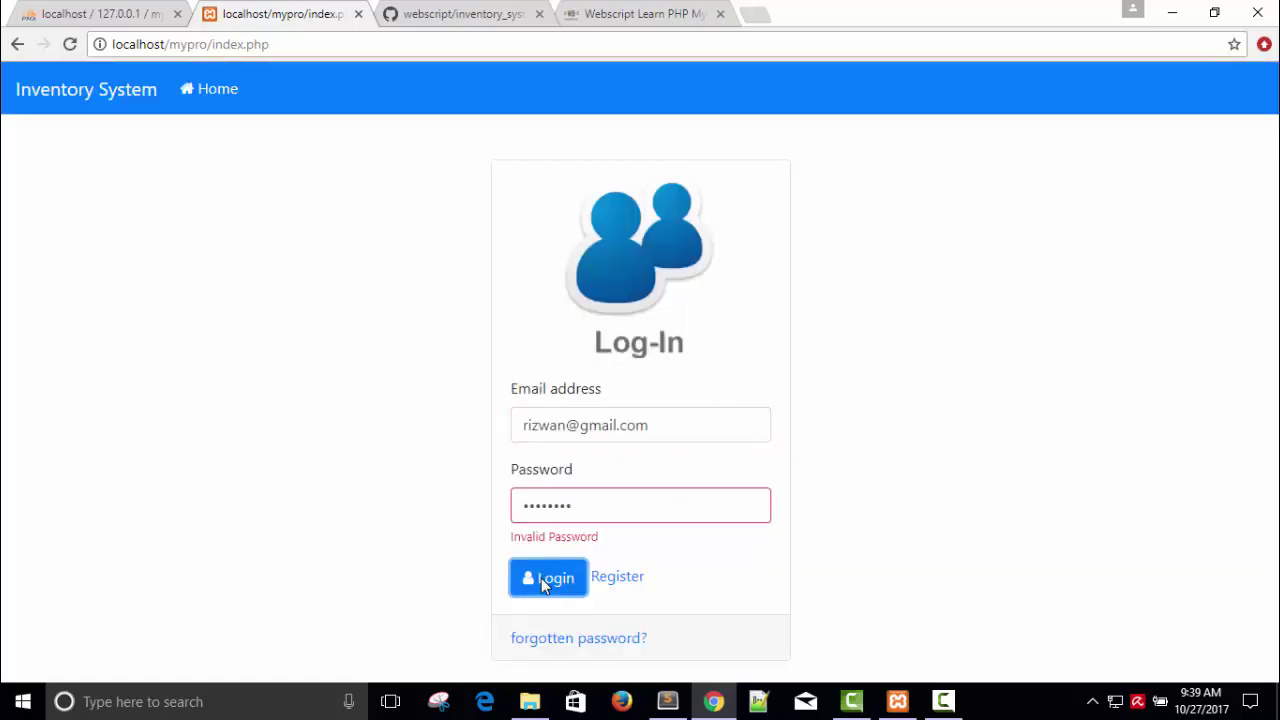
Step: Clear the rejected password and enter a different password
{"action": "left_click_drag", "start_coordinate": [598, 537], "coordinate": [491, 514]}
{"action": "left_click", "coordinate": [555, 507]}
{"action": "key", "text": "BackSpace"}
{"action": "type", "text": "123456789"}
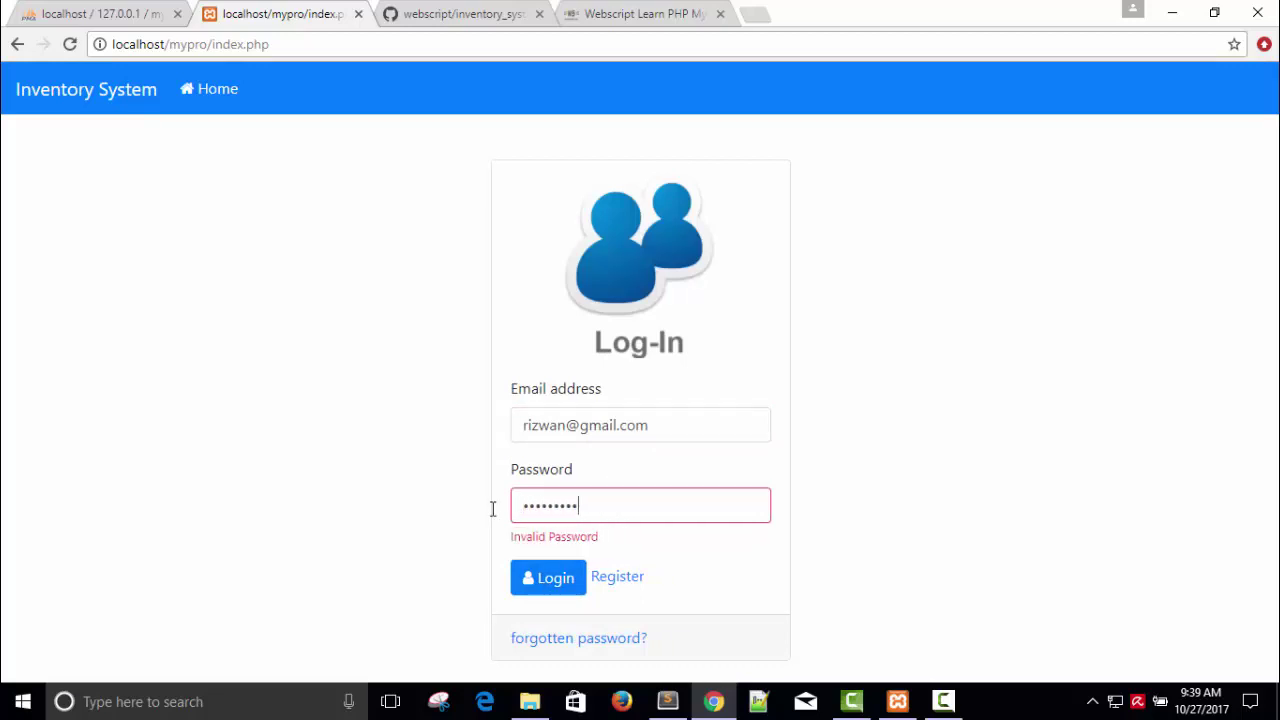
Step: Log in, scroll the dashboard down, and highlight the profile name and last-login date
{"action": "left_click", "coordinate": [558, 583]}
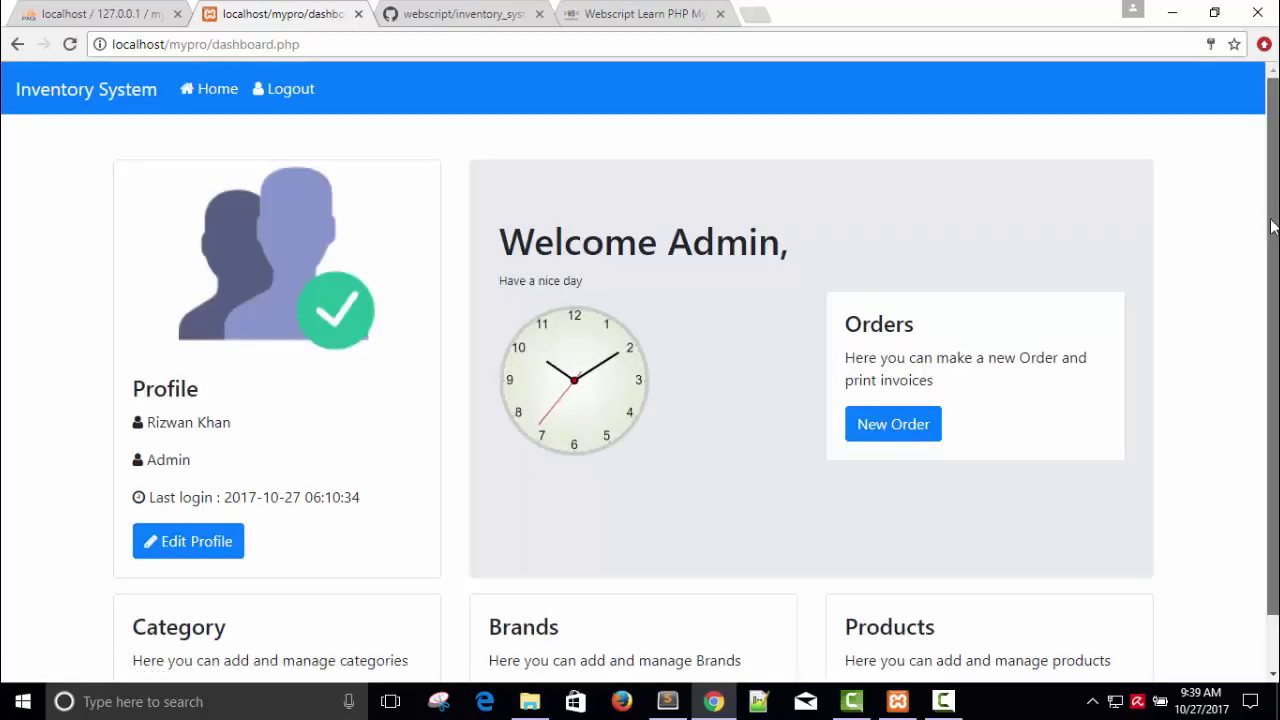
{"action": "scroll", "coordinate": [863, 374], "scroll_direction": "down", "scroll_amount": 1}
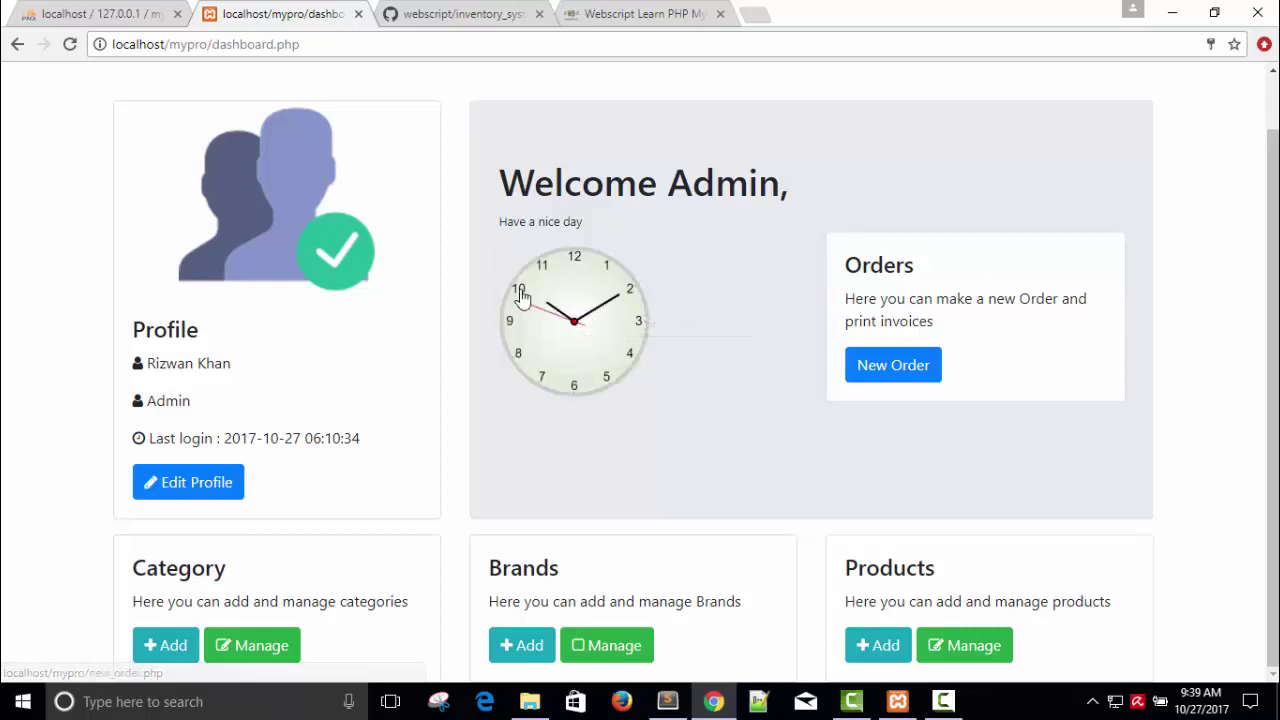
{"action": "triple_click", "coordinate": [280, 363]}
{"action": "left_click", "coordinate": [283, 363]}
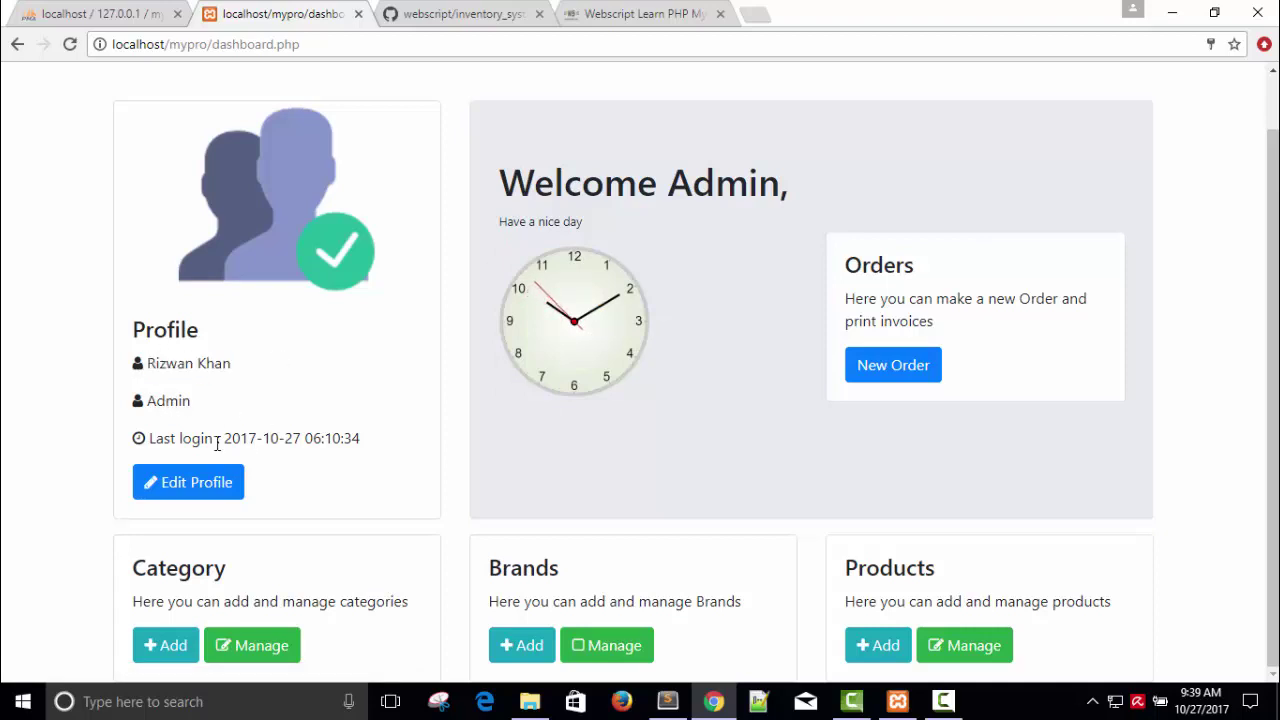
{"action": "mouse_move", "coordinate": [224, 438]}
{"action": "left_mouse_down"}
{"action": "mouse_move", "coordinate": [368, 438]}
{"action": "mouse_move", "coordinate": [221, 438]}
{"action": "left_mouse_up"}
{"action": "left_click", "coordinate": [375, 445]}
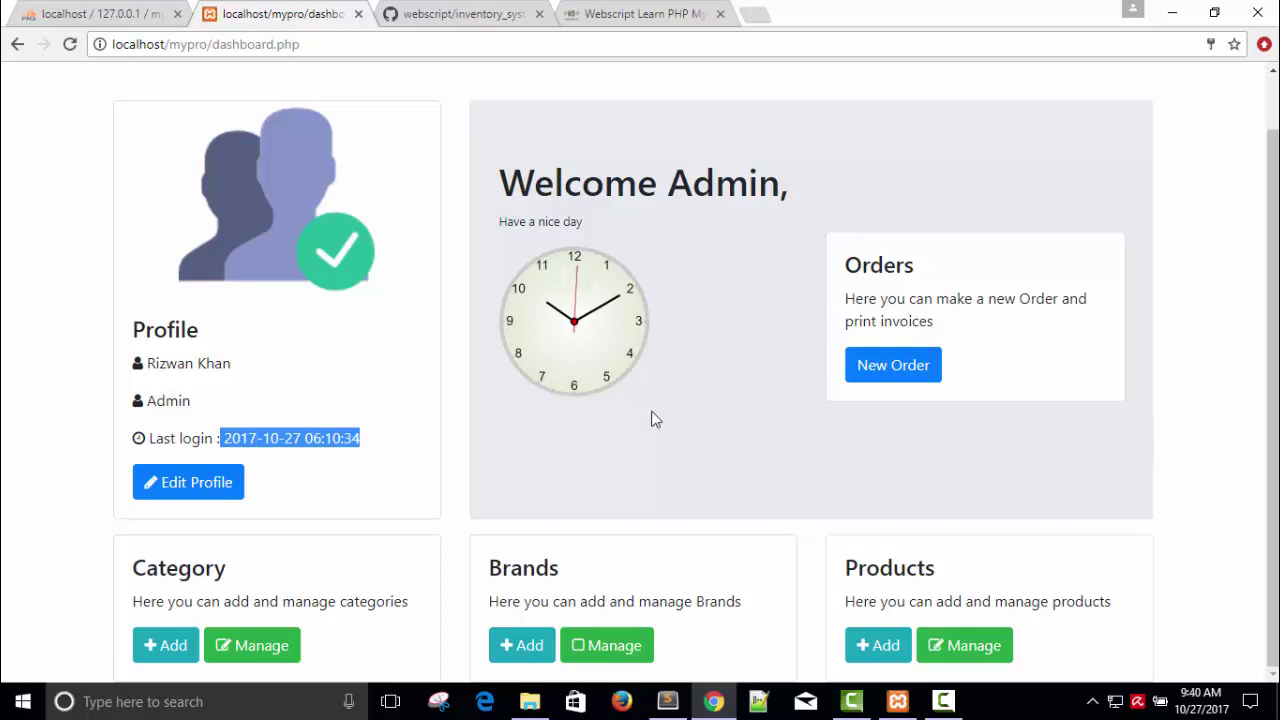
{"action": "left_click", "coordinate": [27, 513]}
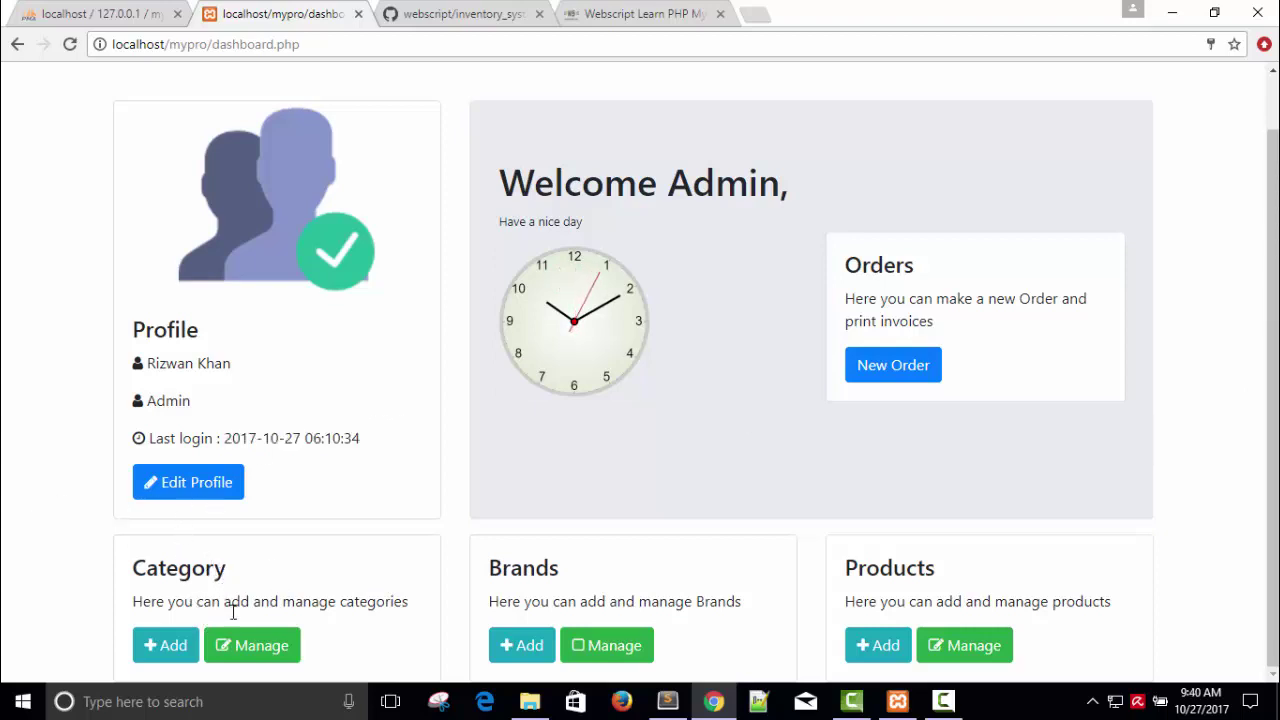
Step: Open the Add Category form, check the Parent Category list, and close it unsaved
{"action": "left_click", "coordinate": [172, 645]}
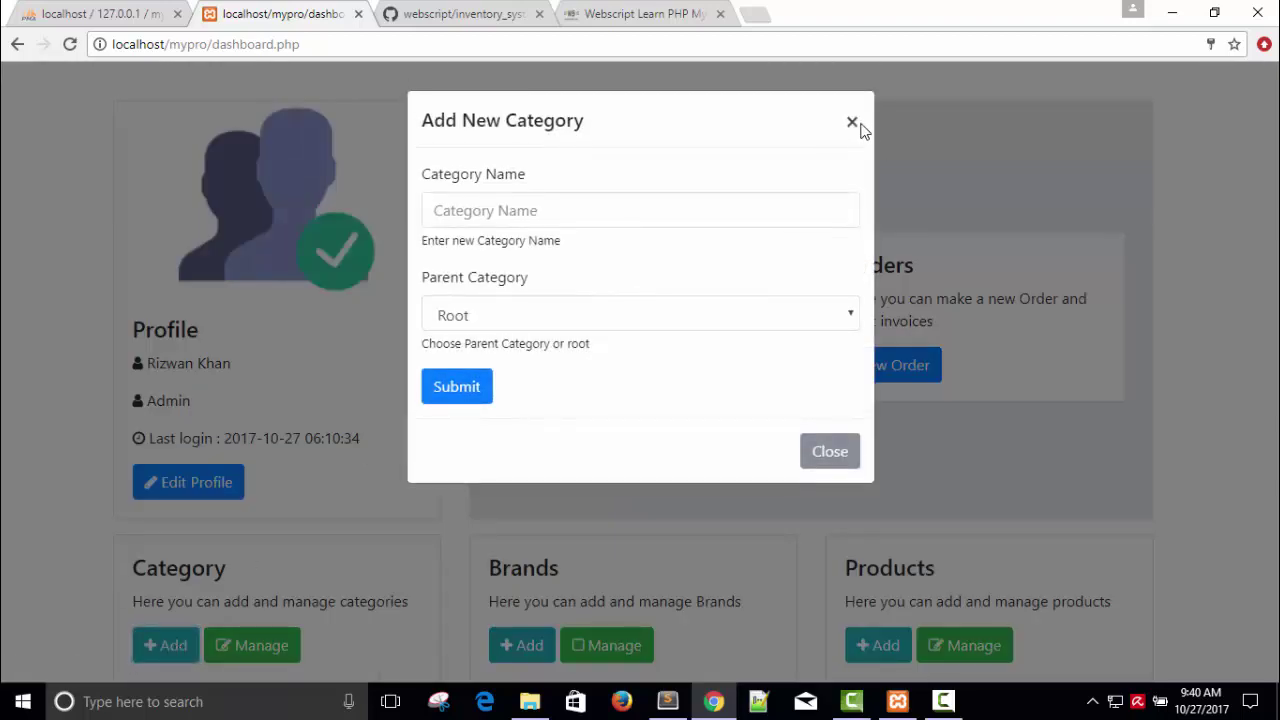
{"action": "left_click", "coordinate": [543, 329]}
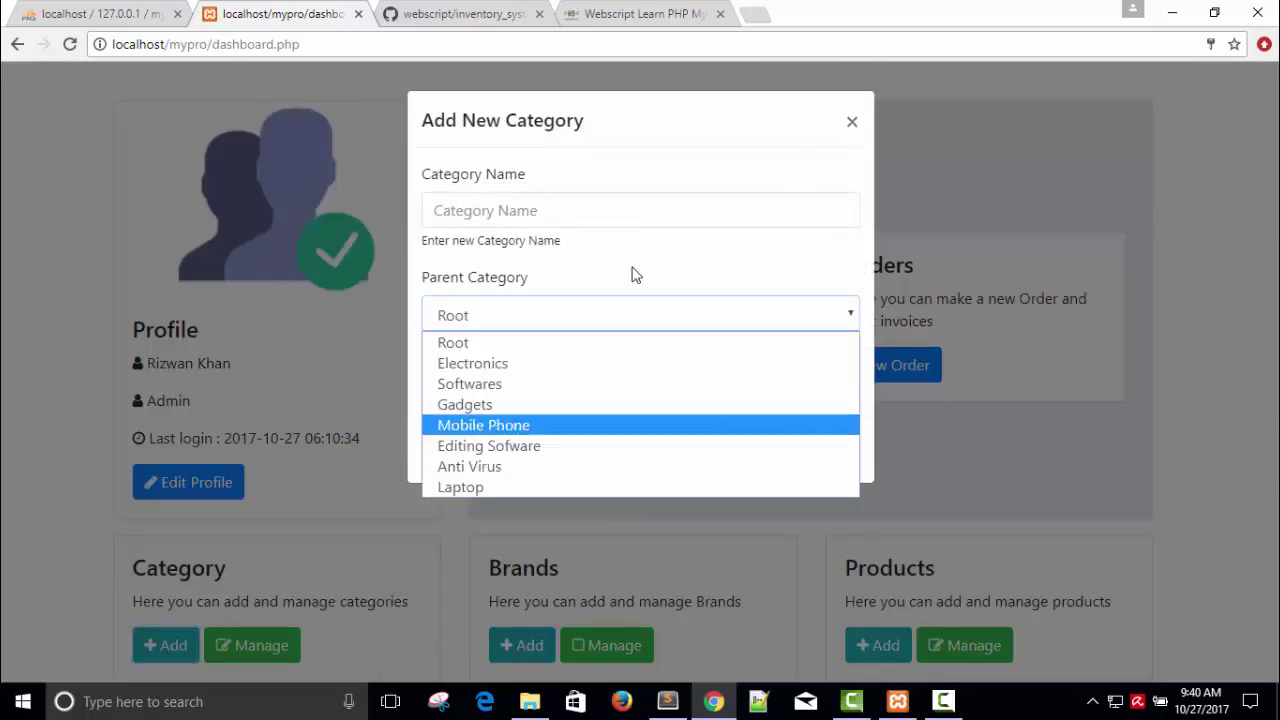
{"action": "left_click", "coordinate": [853, 123]}
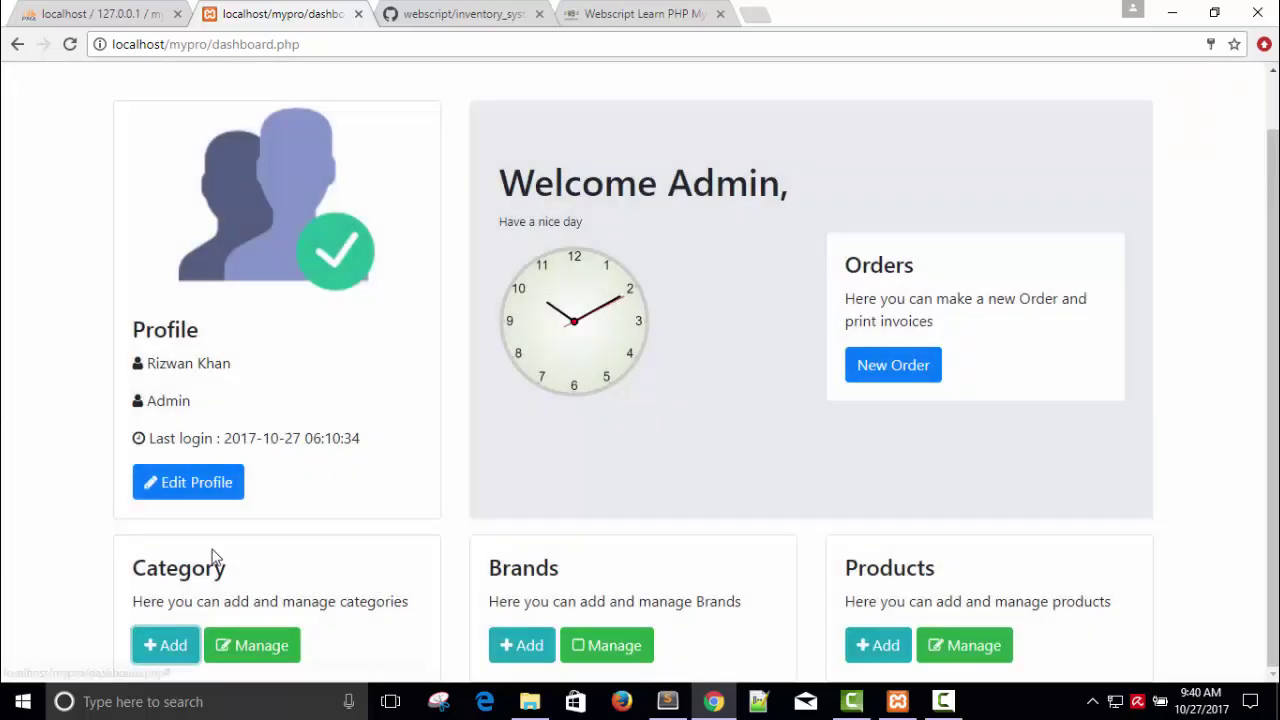
Step: Open Manage Category, go to page 2, and return to page 1
{"action": "left_click", "coordinate": [259, 648]}
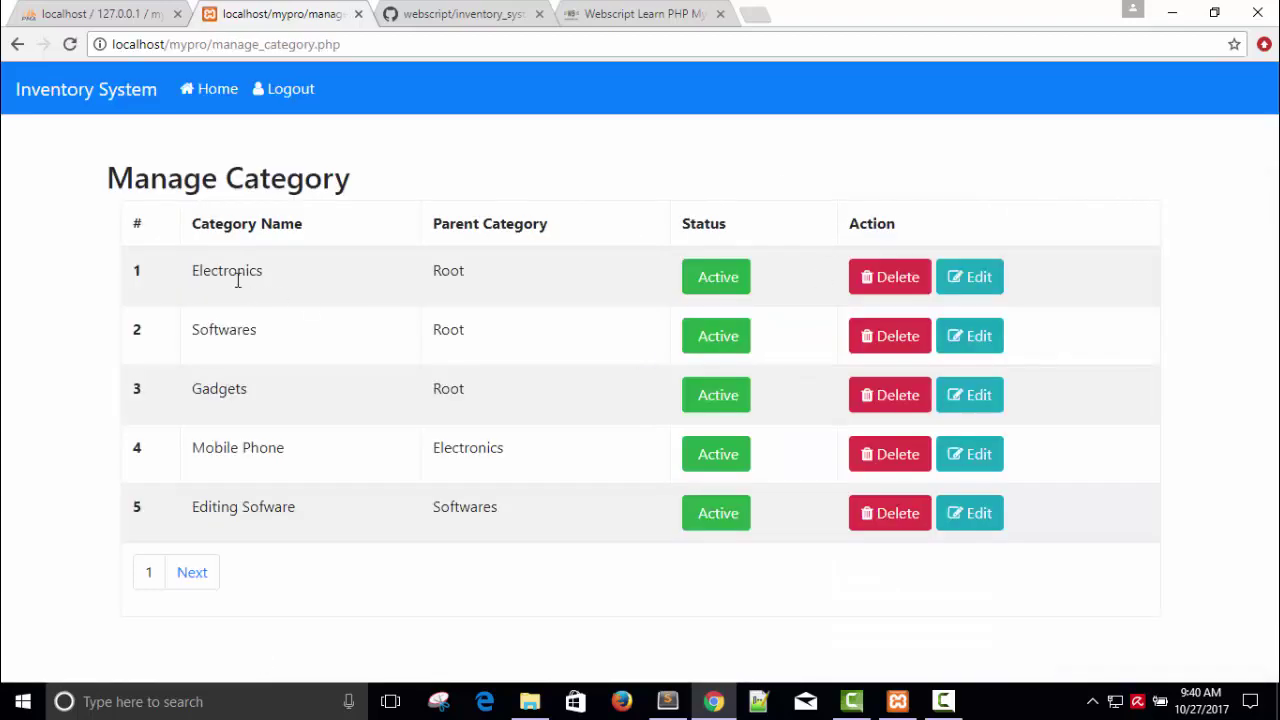
{"action": "left_click", "coordinate": [190, 574]}
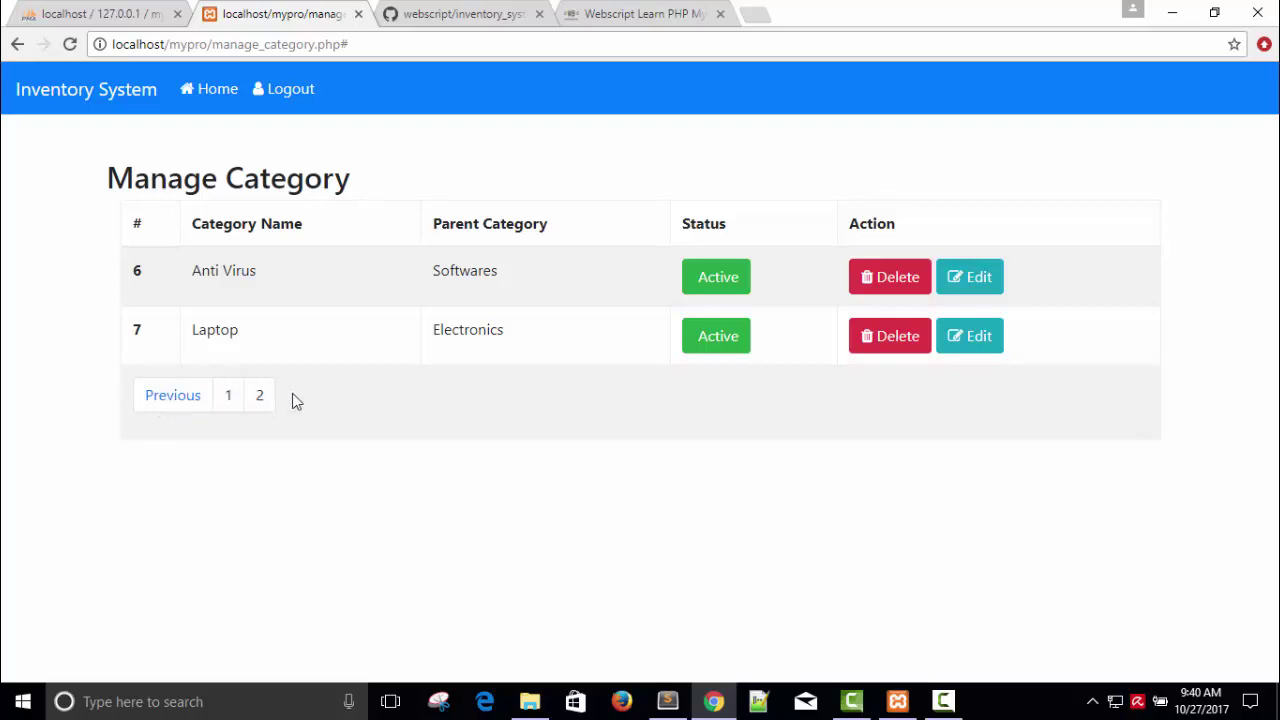
{"action": "left_click", "coordinate": [178, 399]}
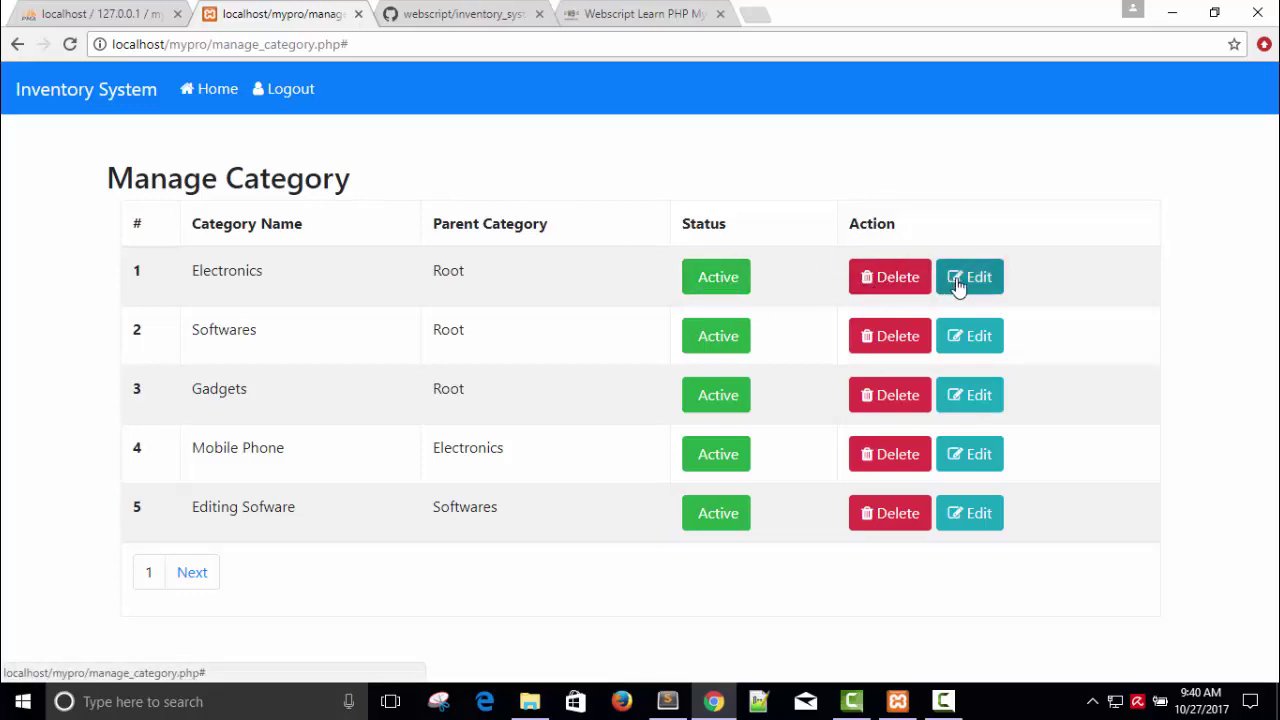
Step: Rename the first category to 'Eltro' and close the update form
{"action": "left_click", "coordinate": [958, 282]}
{"action": "left_click", "coordinate": [512, 210]}
{"action": "key", "text": "ctrl+a"}
{"action": "key", "text": "BackSpace"}
{"action": "type", "text": "E"}
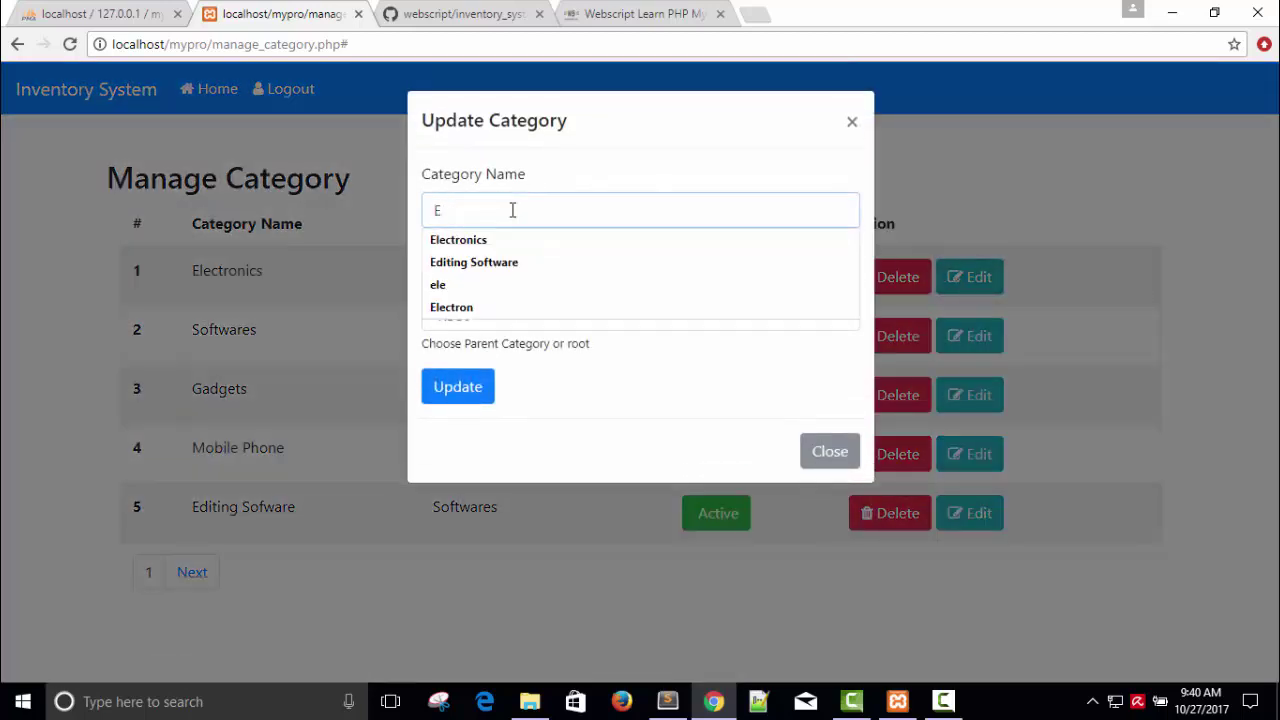
{"action": "type", "text": "ltro"}
{"action": "left_click", "coordinate": [460, 389]}
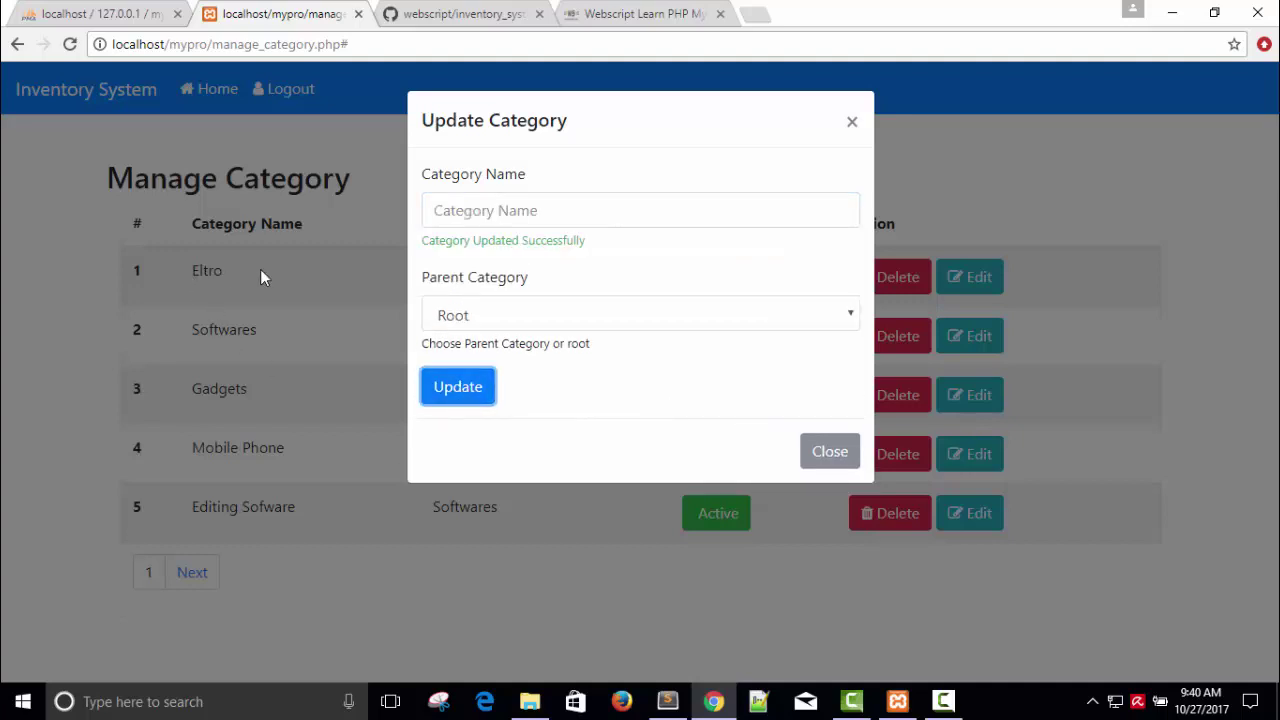
{"action": "left_click", "coordinate": [850, 452]}
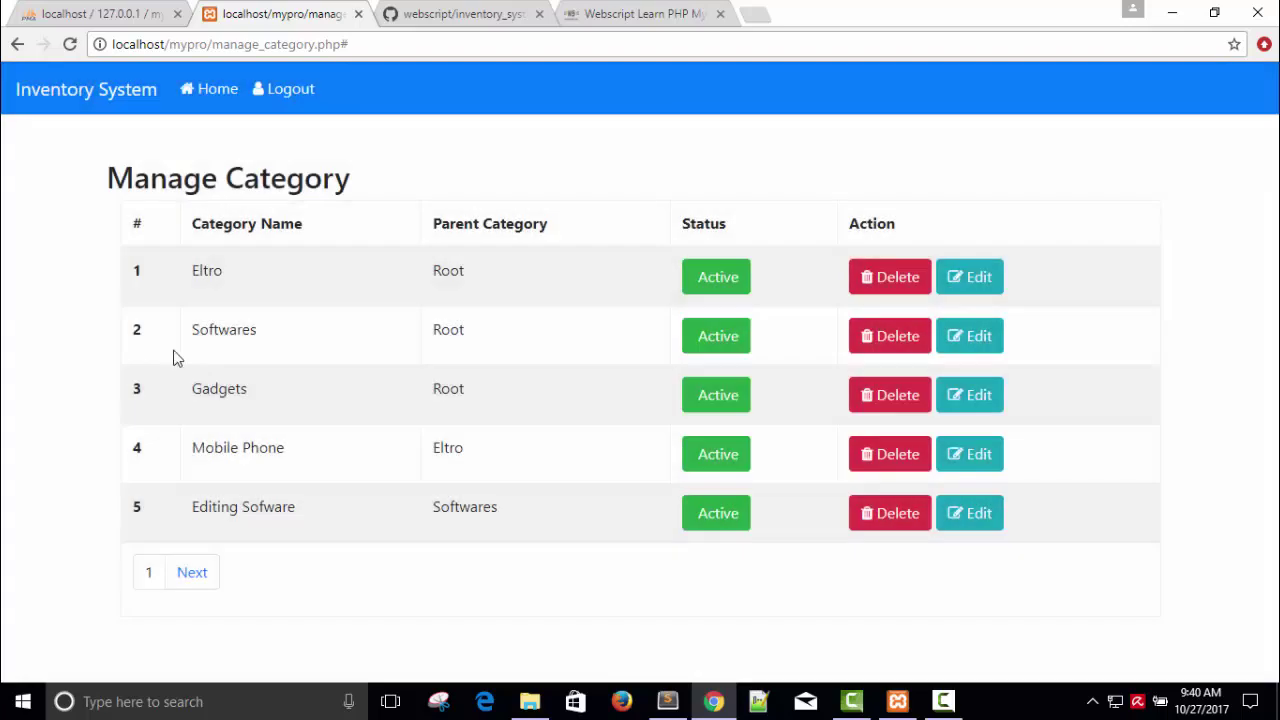
Step: Rename the 'Eltro' category to 'Electroics' and close the update form
{"action": "left_click", "coordinate": [974, 282]}
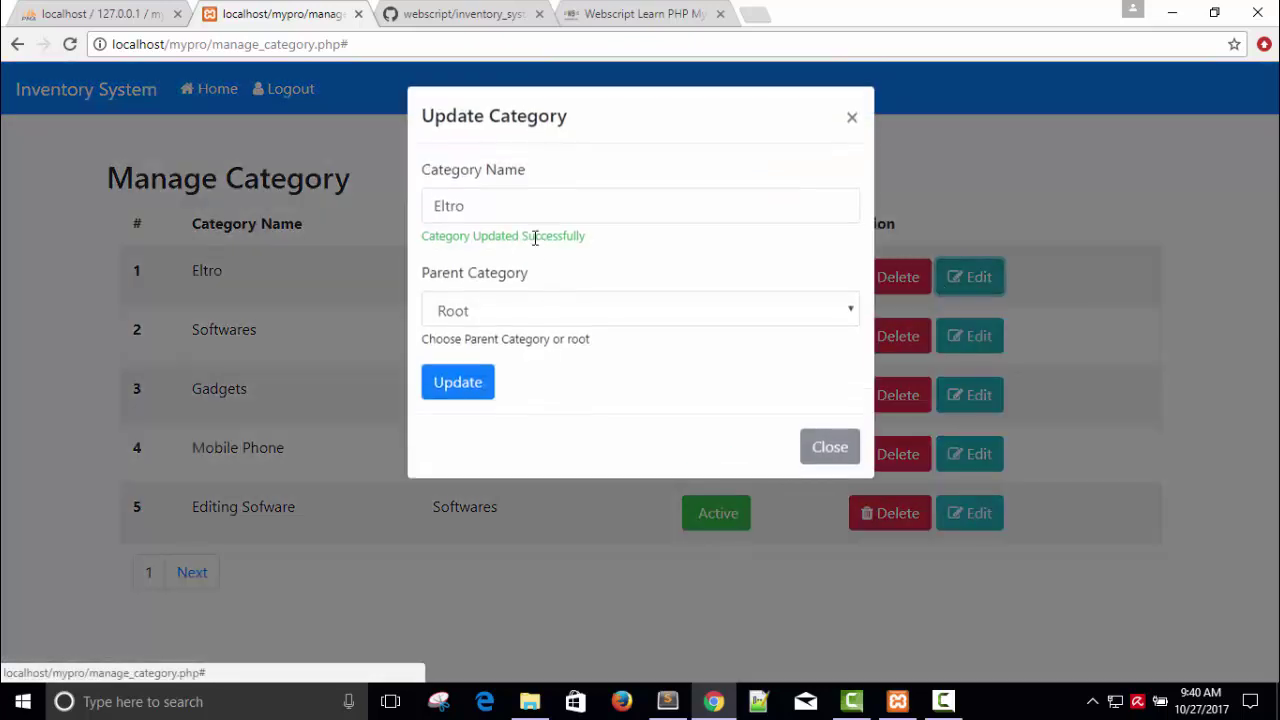
{"action": "double_click", "coordinate": [514, 217]}
{"action": "key", "text": "BackSpace"}
{"action": "type", "text": "Elec"}
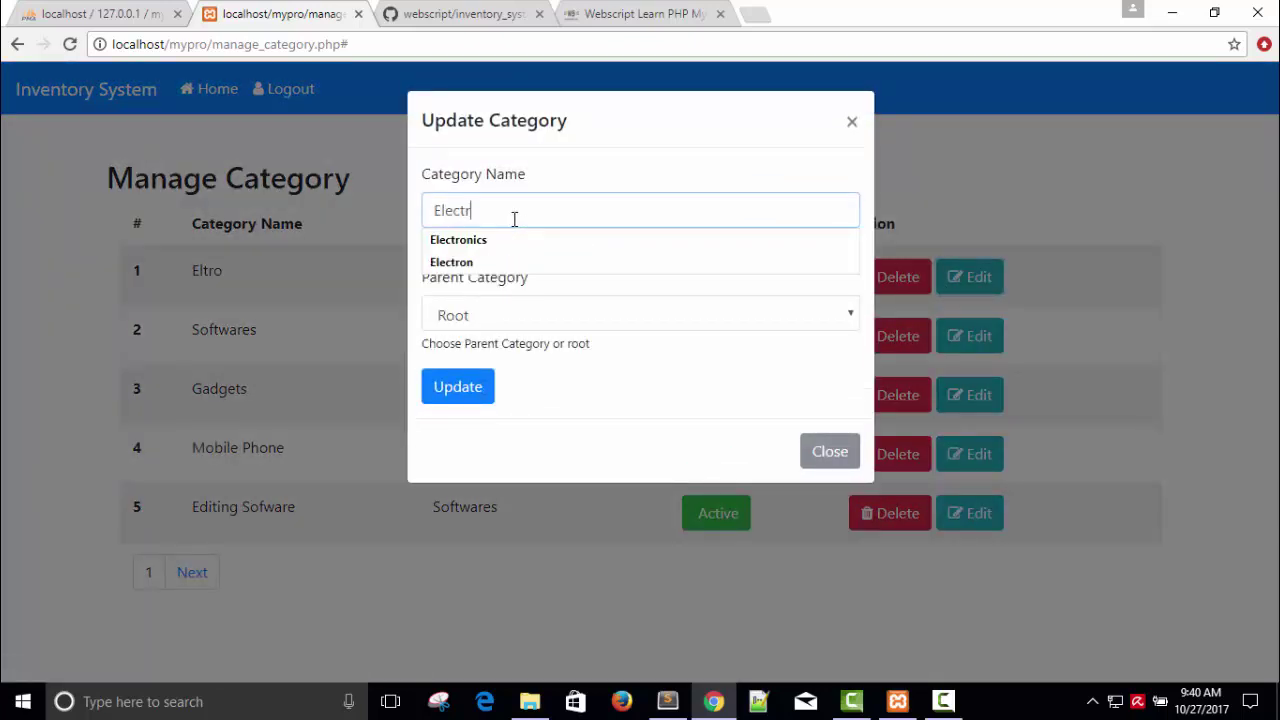
{"action": "type", "text": "troics"}
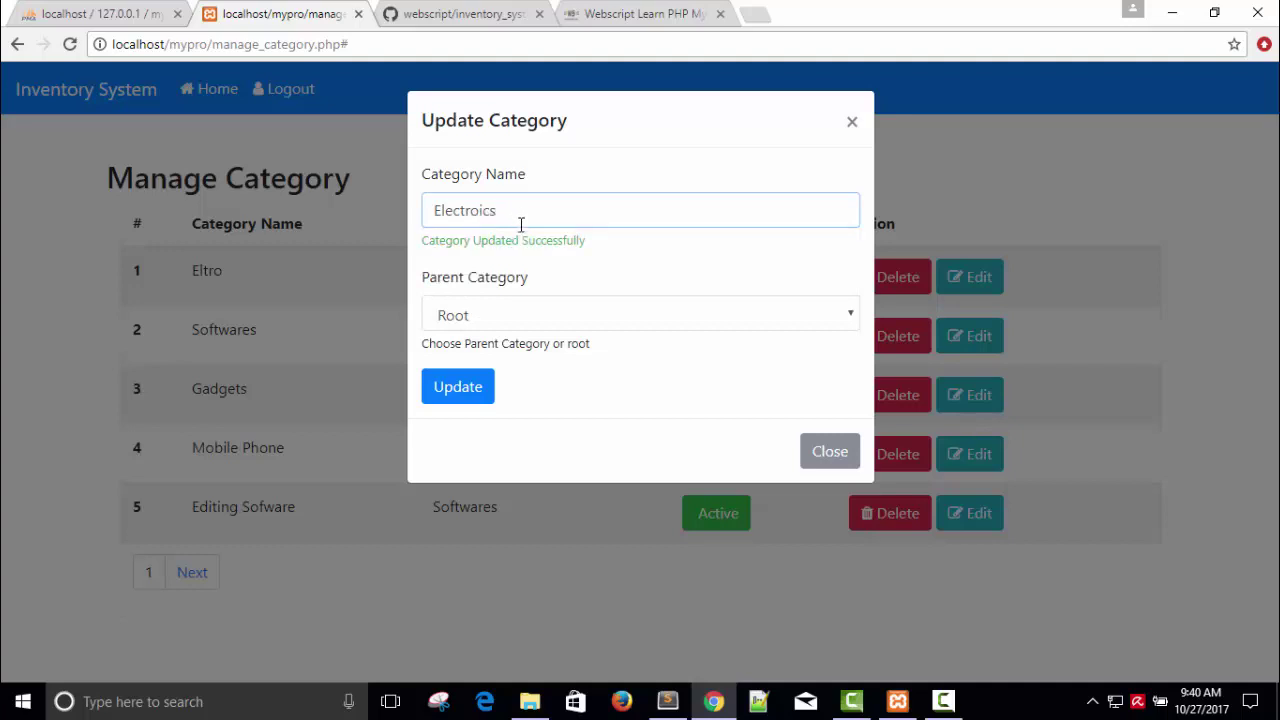
{"action": "left_click", "coordinate": [457, 389]}
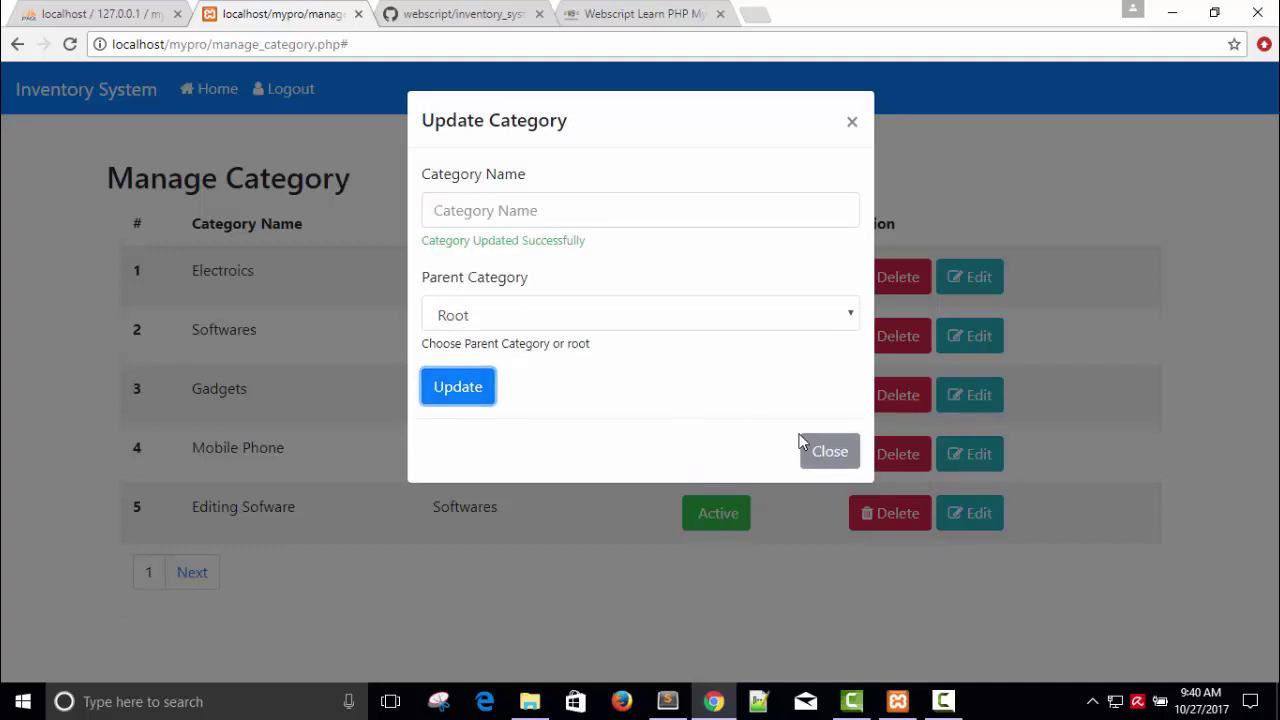
{"action": "left_click", "coordinate": [820, 450]}
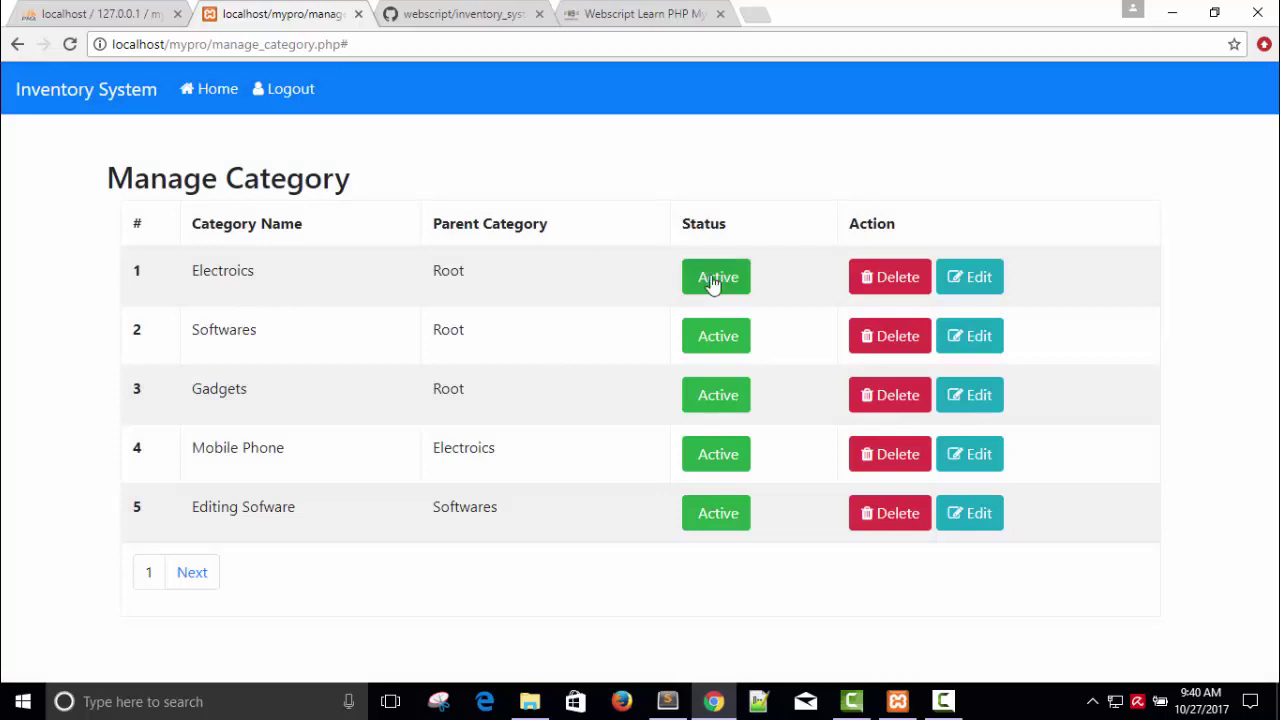
Step: Insert the missing 'n' to correct 'Electroics' to 'Electronics' and save
{"action": "left_click", "coordinate": [975, 285]}
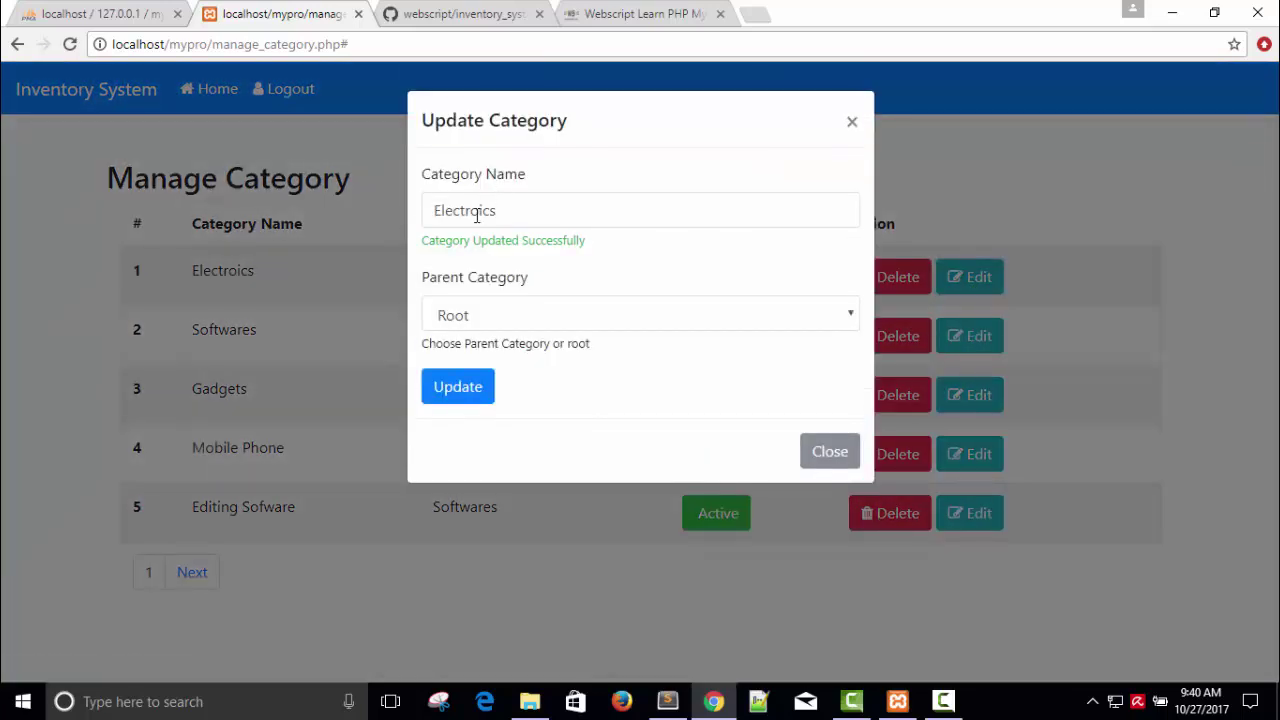
{"action": "left_click", "coordinate": [473, 212]}
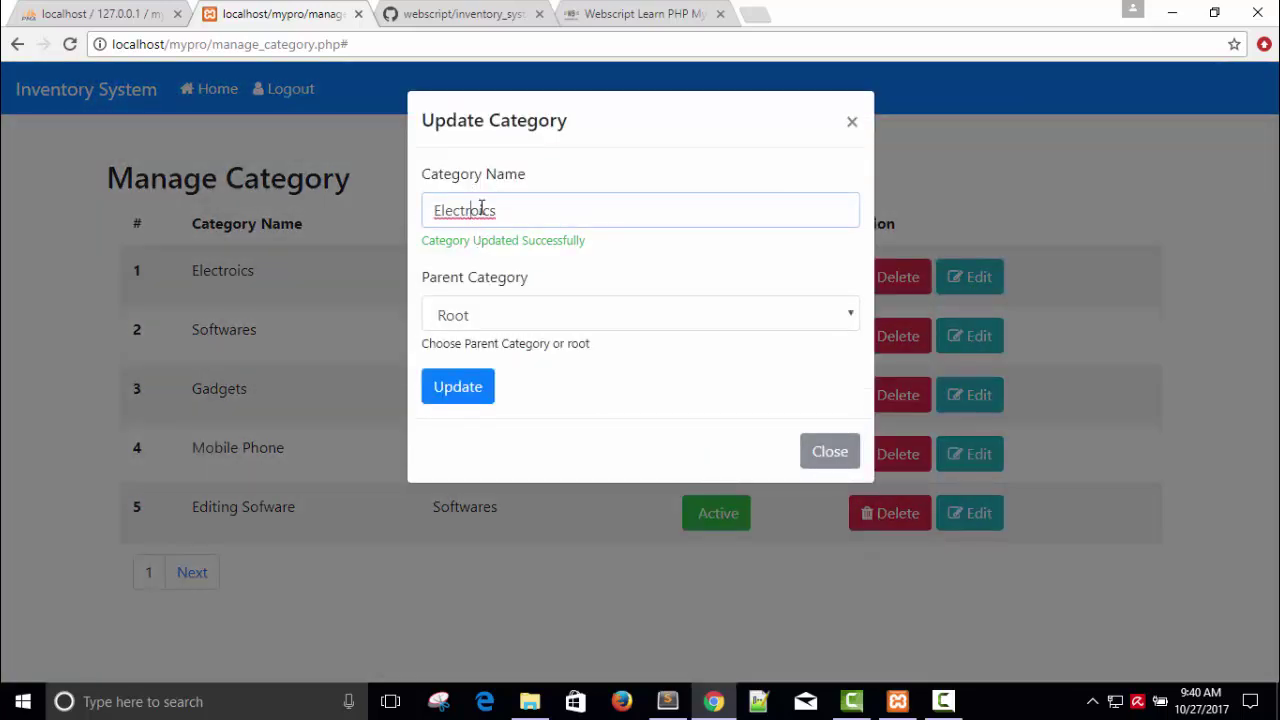
{"action": "type", "text": "n"}
{"action": "left_click", "coordinate": [458, 386]}
{"action": "left_click", "coordinate": [830, 447]}
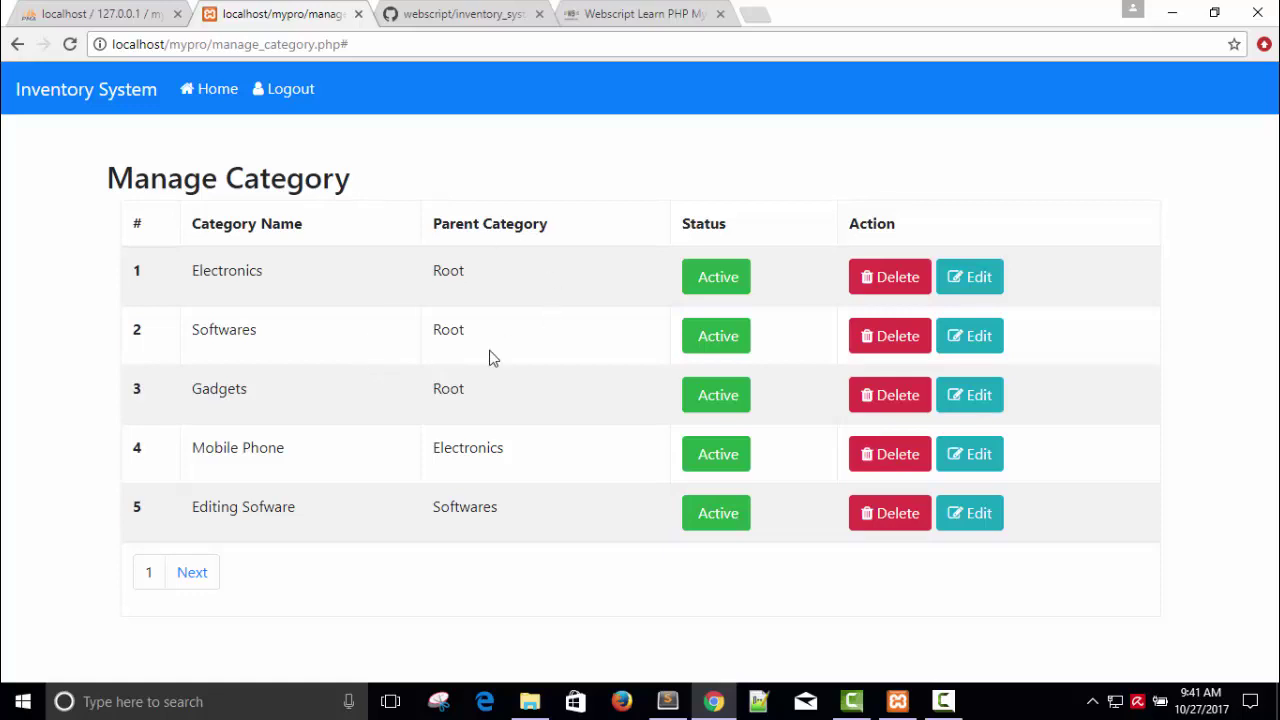
Step: Browse the mypro categories table in phpMyAdmin, comparing it against the Manage Category page
{"action": "left_click", "coordinate": [143, 16]}
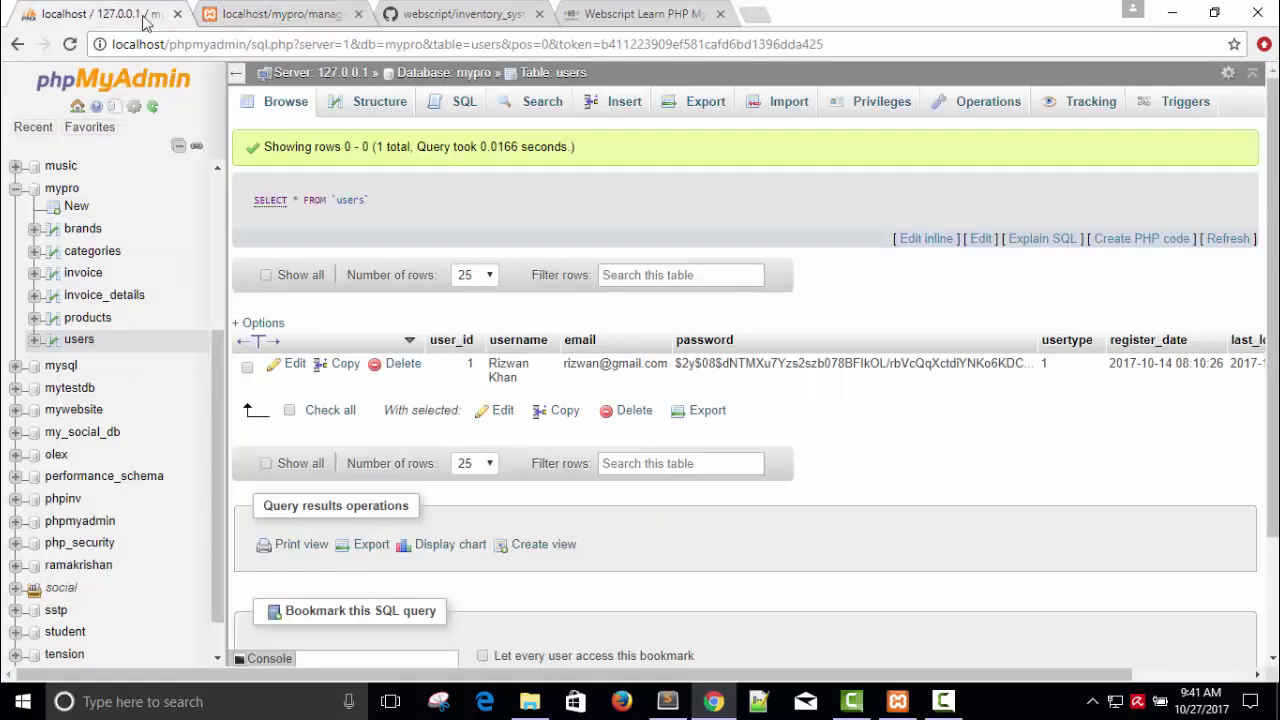
{"action": "left_click", "coordinate": [90, 253]}
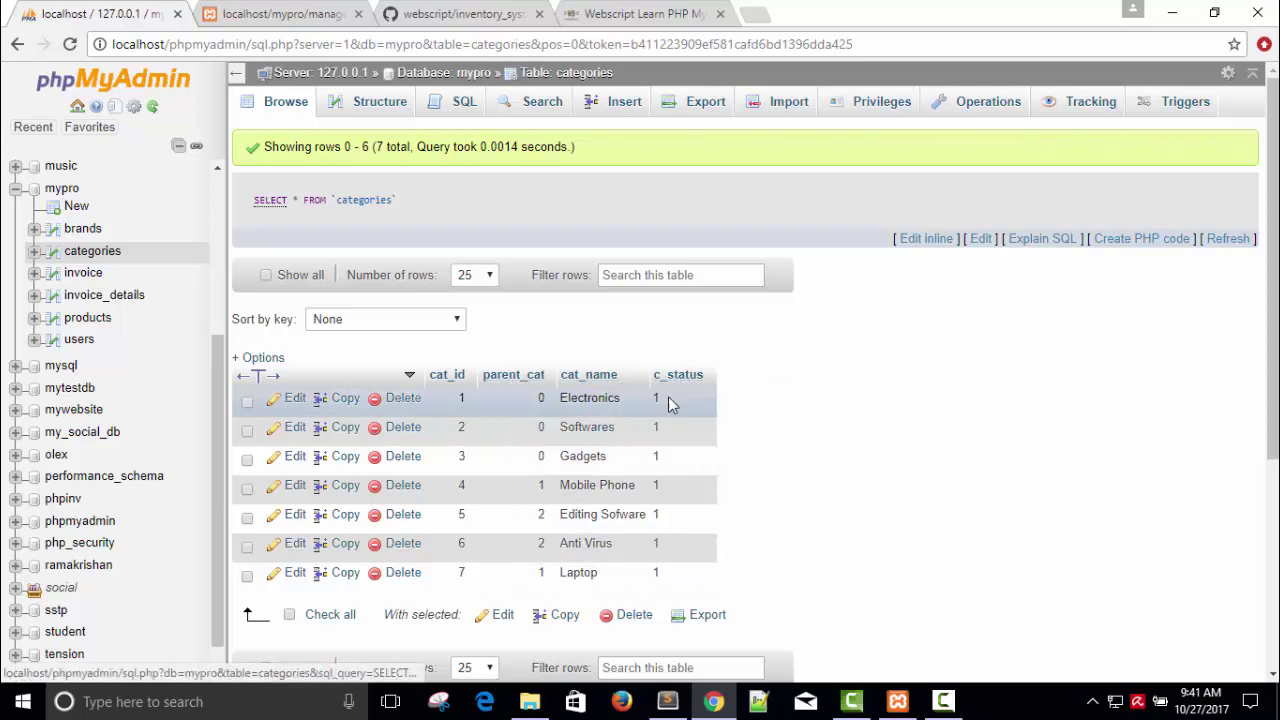
{"action": "left_click", "coordinate": [284, 12]}
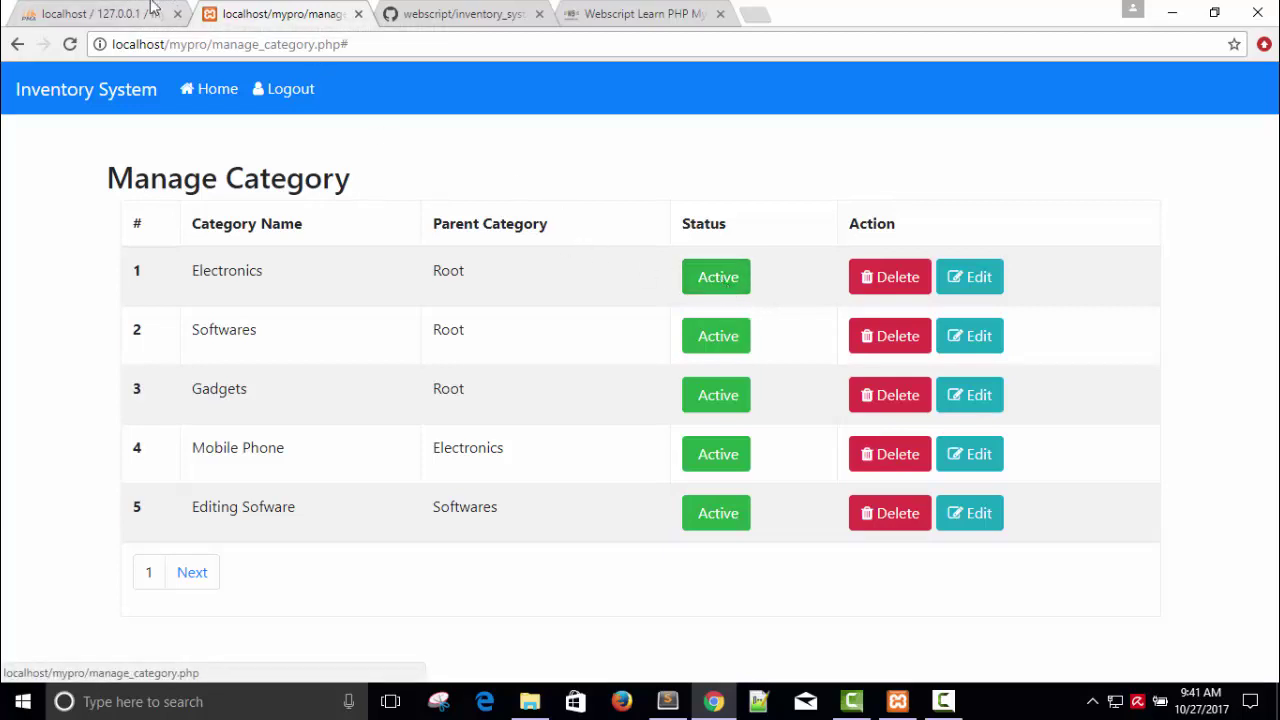
{"action": "left_click", "coordinate": [152, 22]}
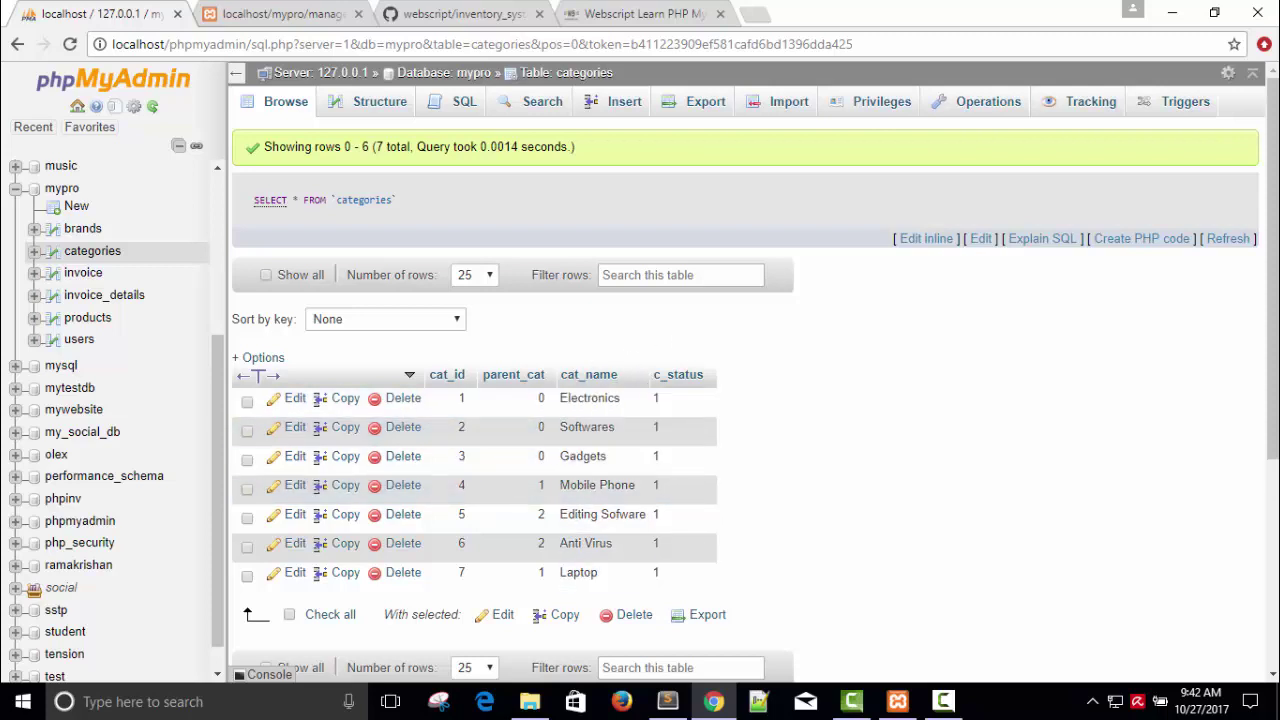
{"action": "left_click_drag", "start_coordinate": [1276, 218], "coordinate": [1276, 252]}
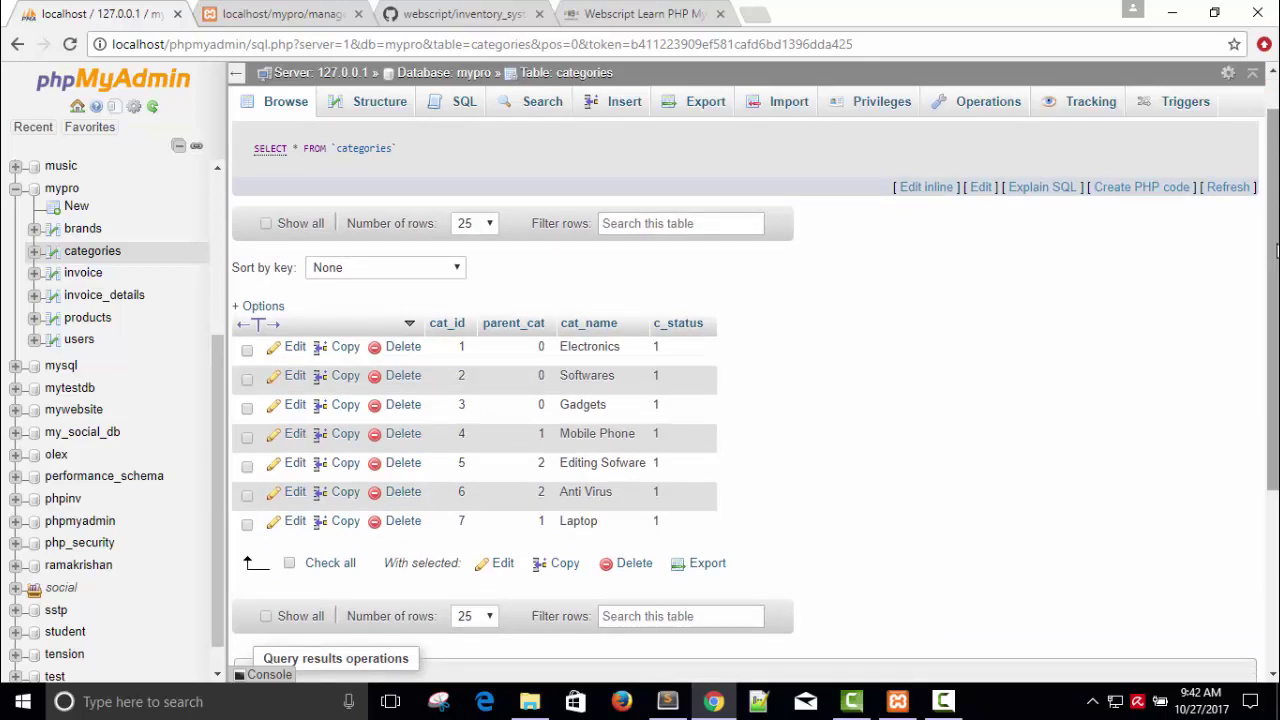
{"action": "left_click_drag", "start_coordinate": [1276, 252], "coordinate": [1276, 219]}
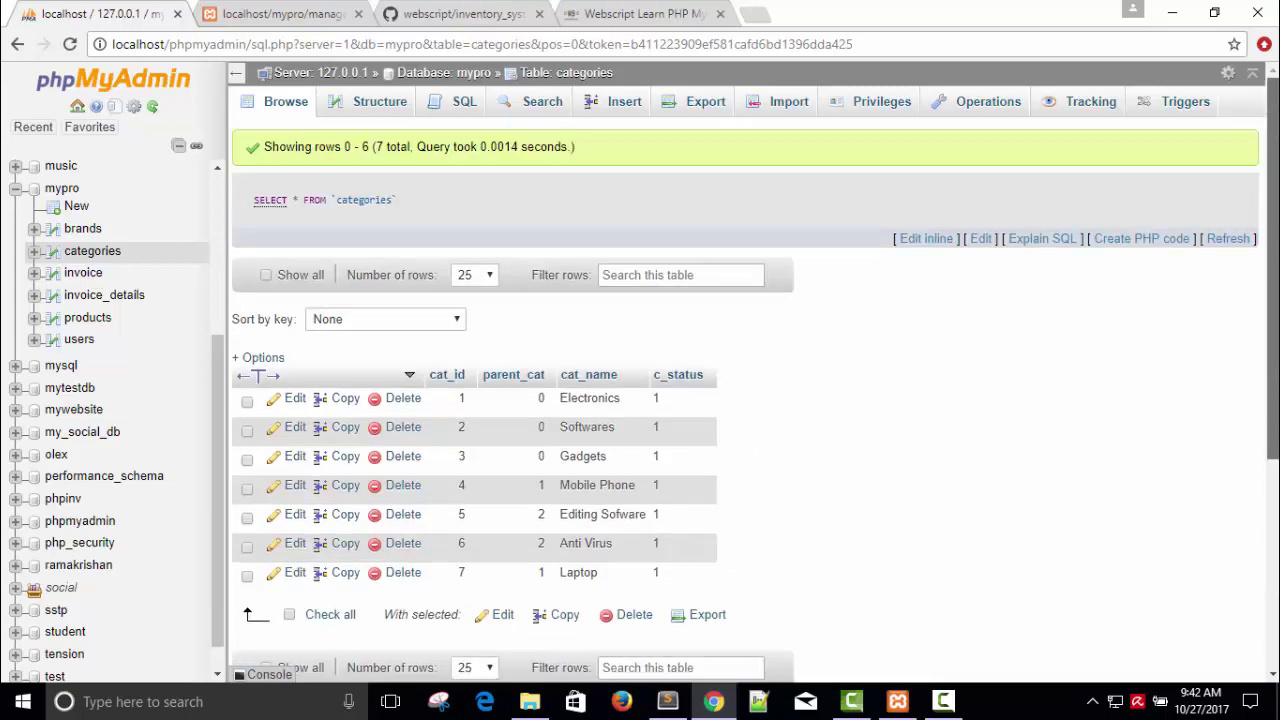
Step: Return to the dashboard and open the Manage Brands list
{"action": "left_click", "coordinate": [252, 10]}
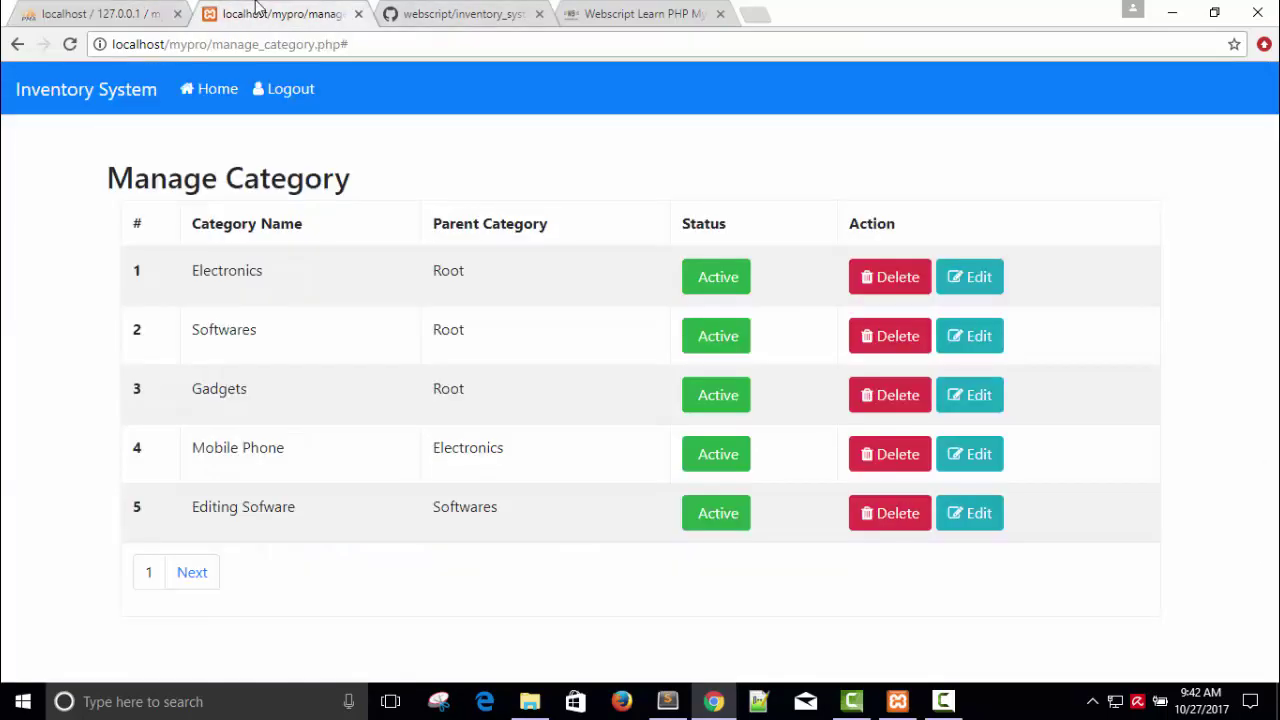
{"action": "left_click", "coordinate": [211, 97]}
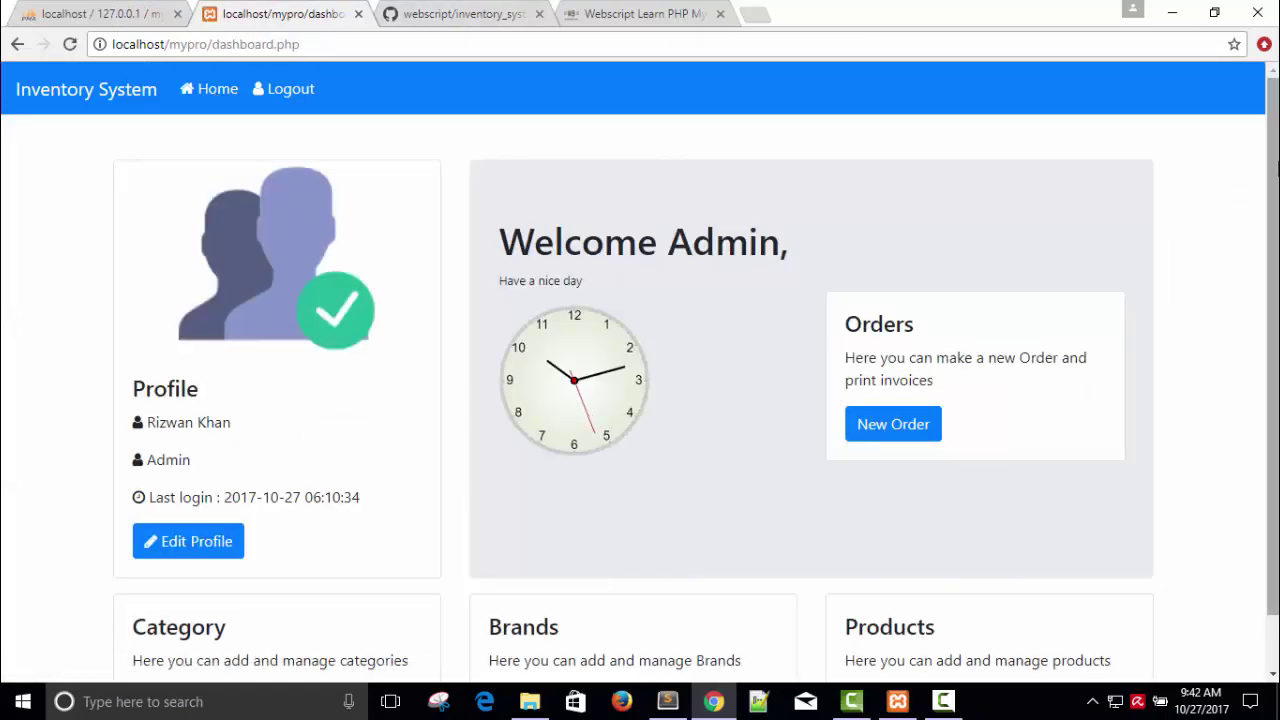
{"action": "scroll", "coordinate": [1277, 168], "scroll_direction": "down", "scroll_amount": 1}
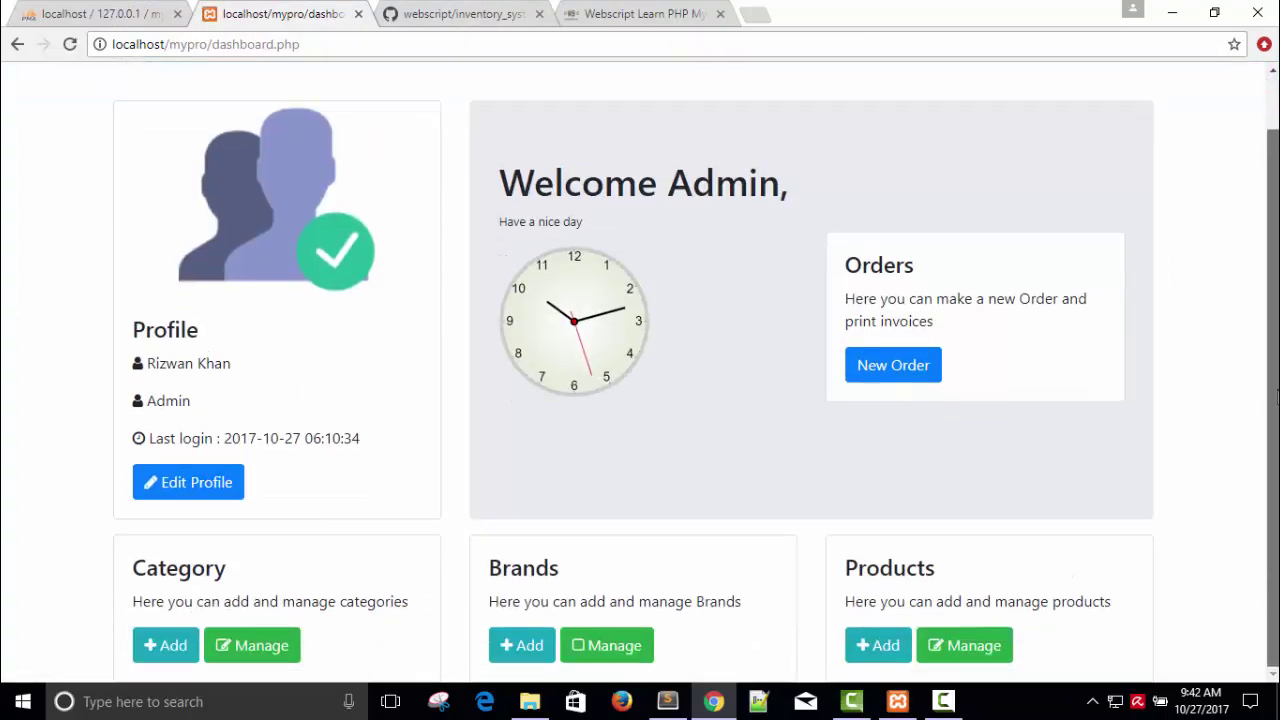
{"action": "left_click", "coordinate": [607, 646]}
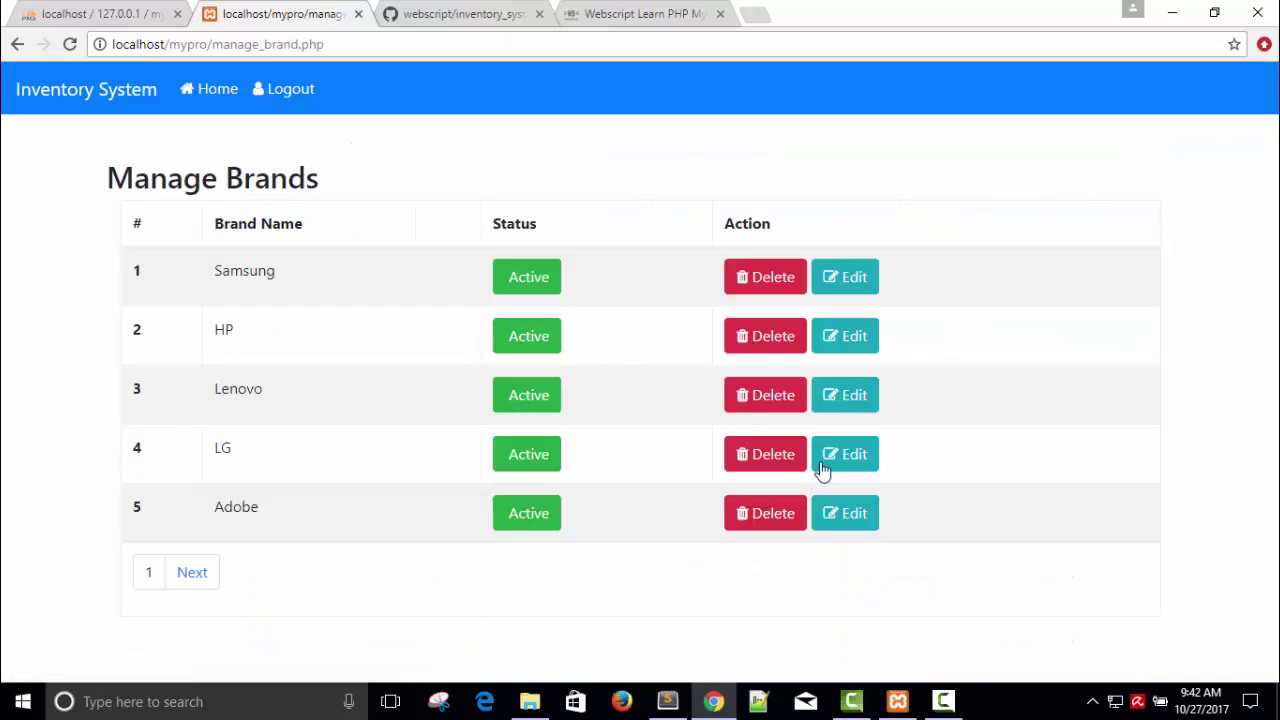
Step: On page 2, shorten the brand name Huwaei to 'Huw' and save
{"action": "left_click", "coordinate": [201, 573]}
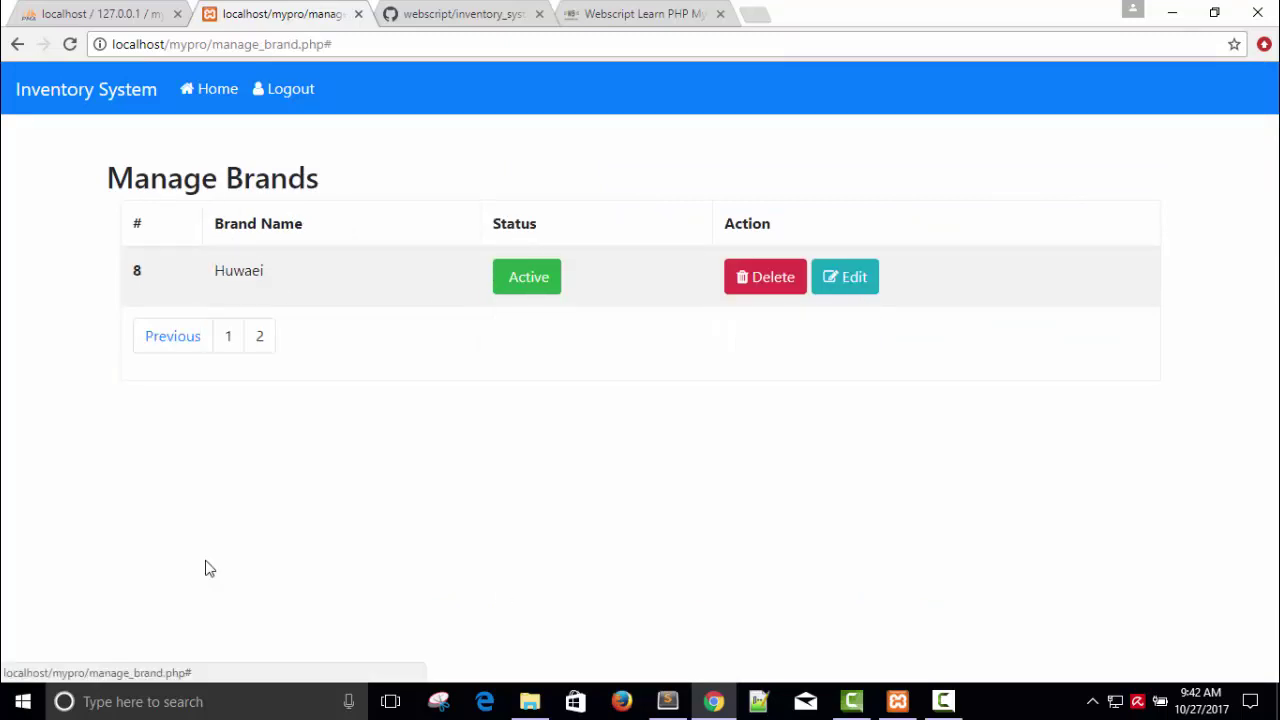
{"action": "left_click", "coordinate": [849, 281]}
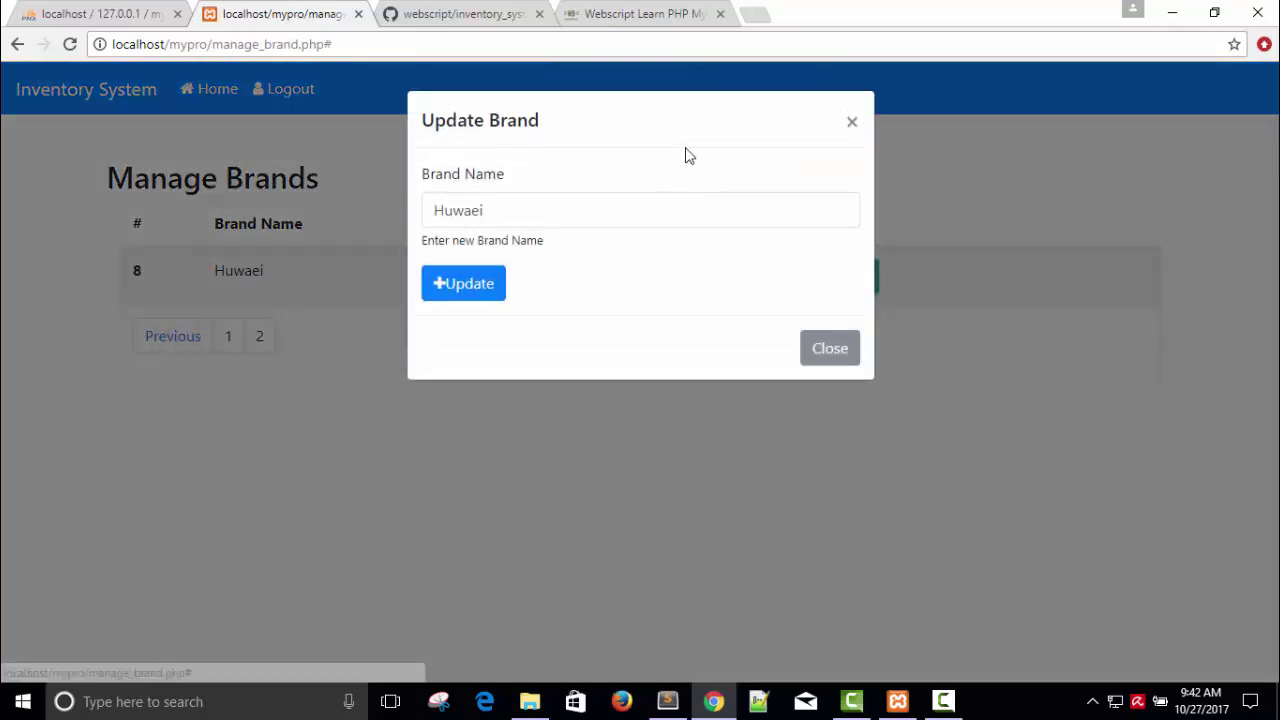
{"action": "left_click", "coordinate": [516, 220]}
{"action": "key", "text": "BackSpace"}
{"action": "key", "text": "BackSpace"}
{"action": "key", "text": "BackSpace"}
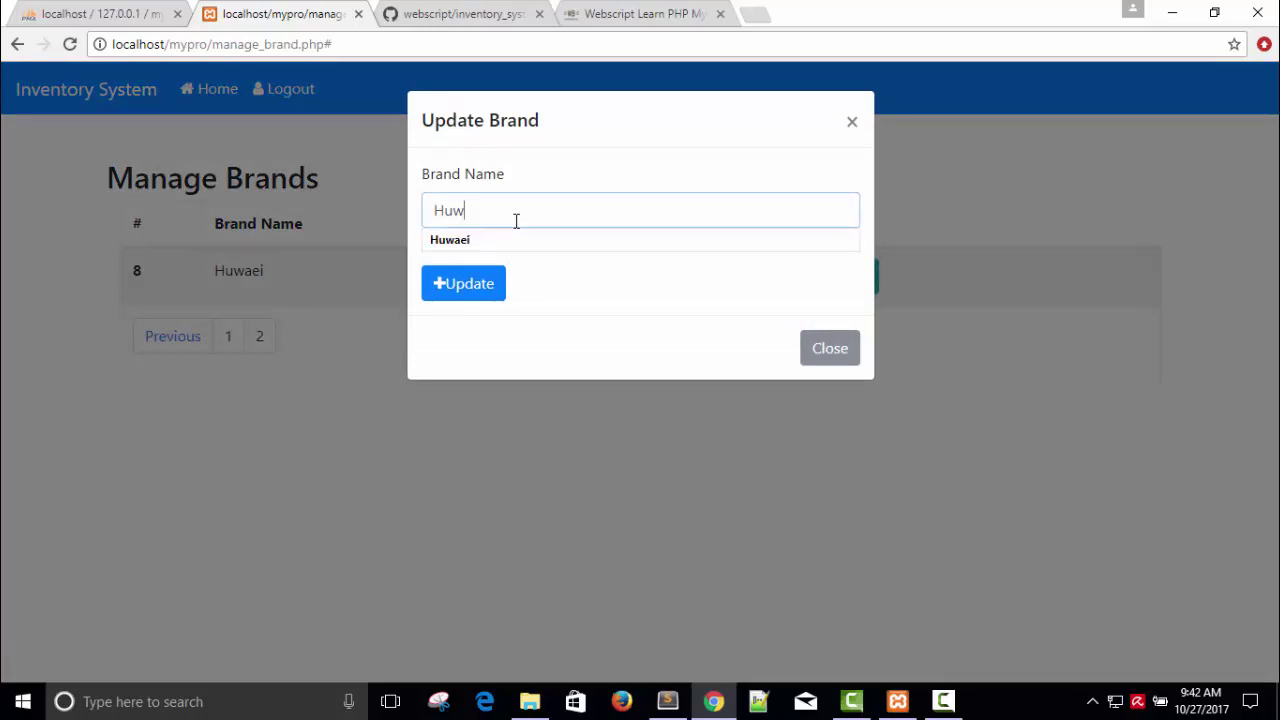
{"action": "left_click", "coordinate": [466, 292]}
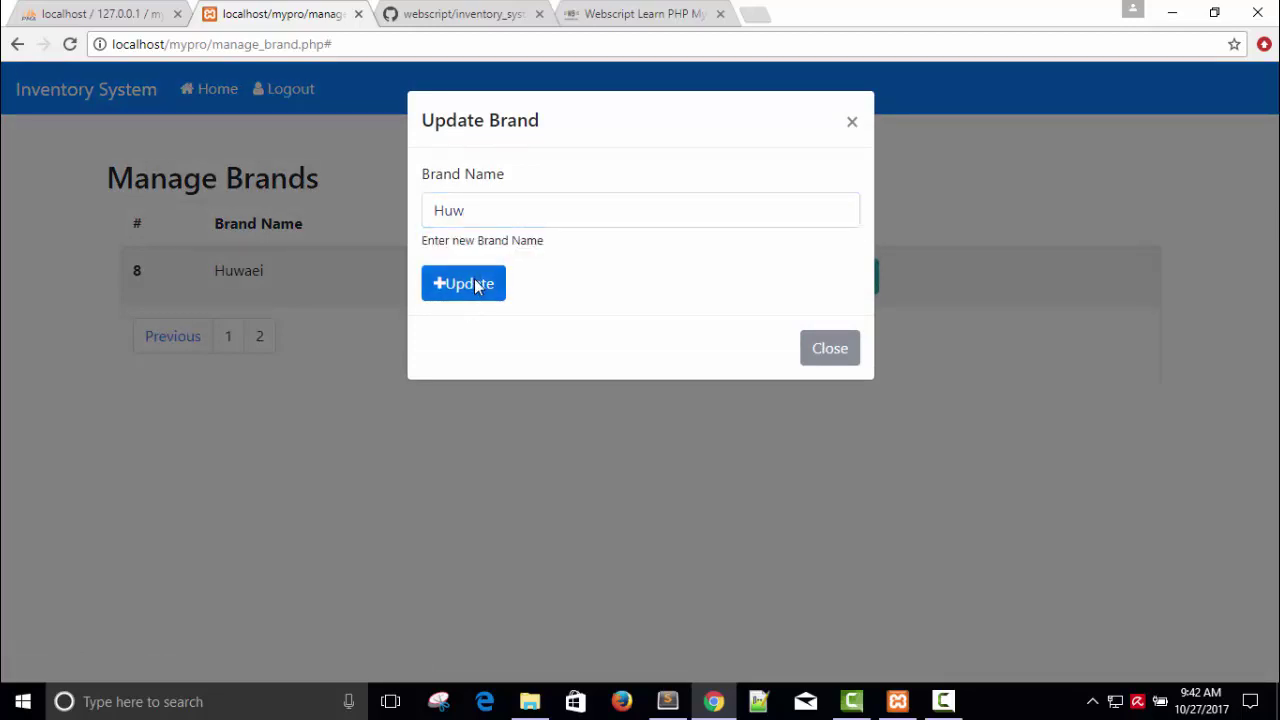
{"action": "left_click", "coordinate": [830, 348]}
Step: Delete the Huw brand from page 2 and return to the dashboard
{"action": "left_click", "coordinate": [189, 573]}
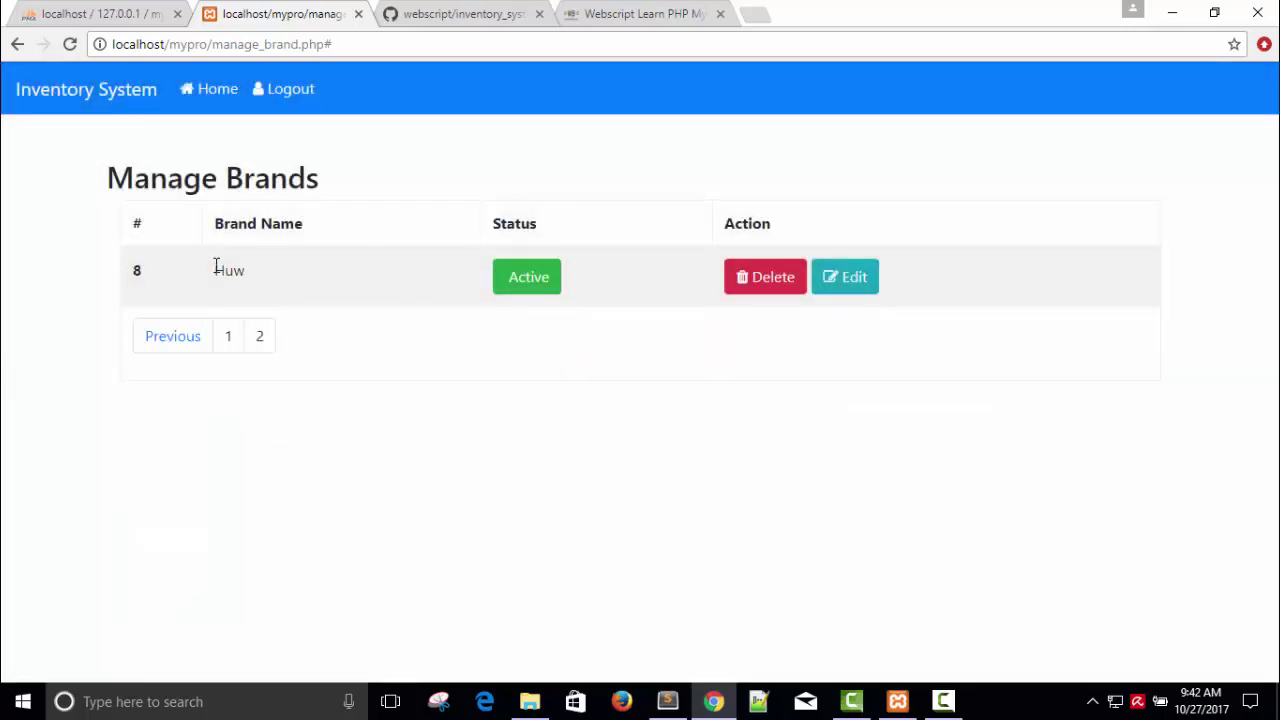
{"action": "left_click", "coordinate": [760, 281]}
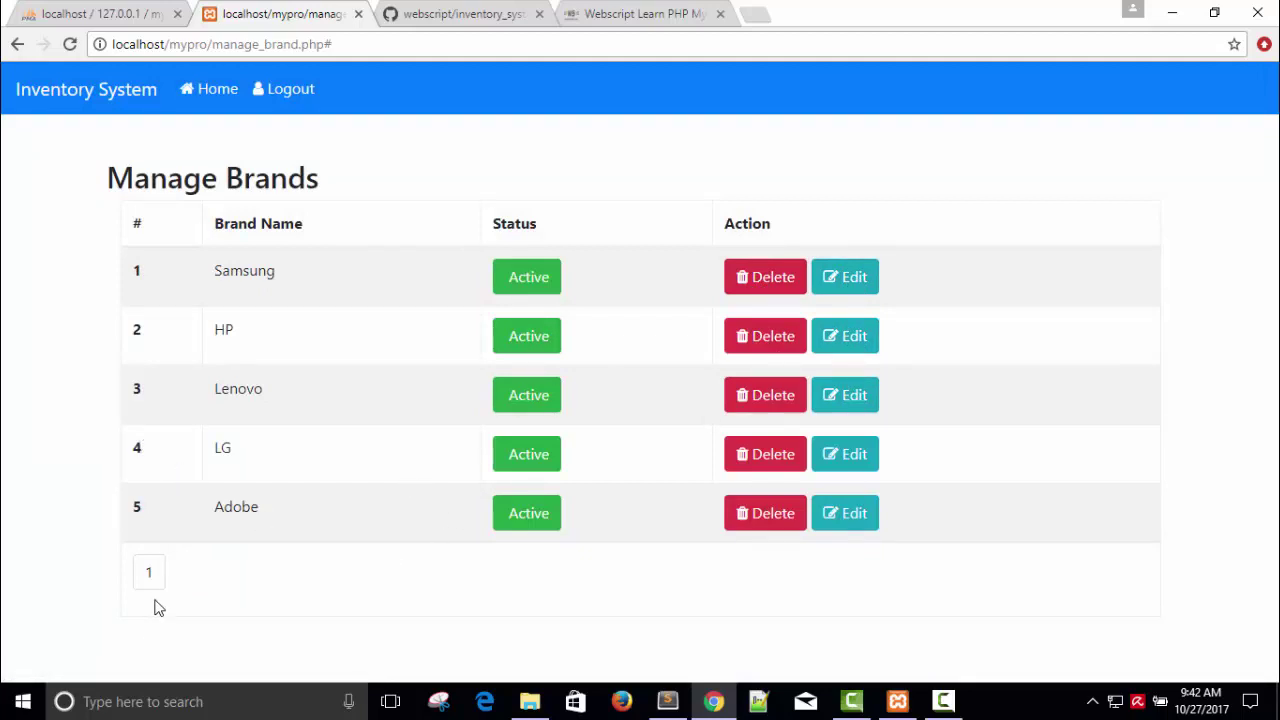
{"action": "left_click", "coordinate": [213, 93]}
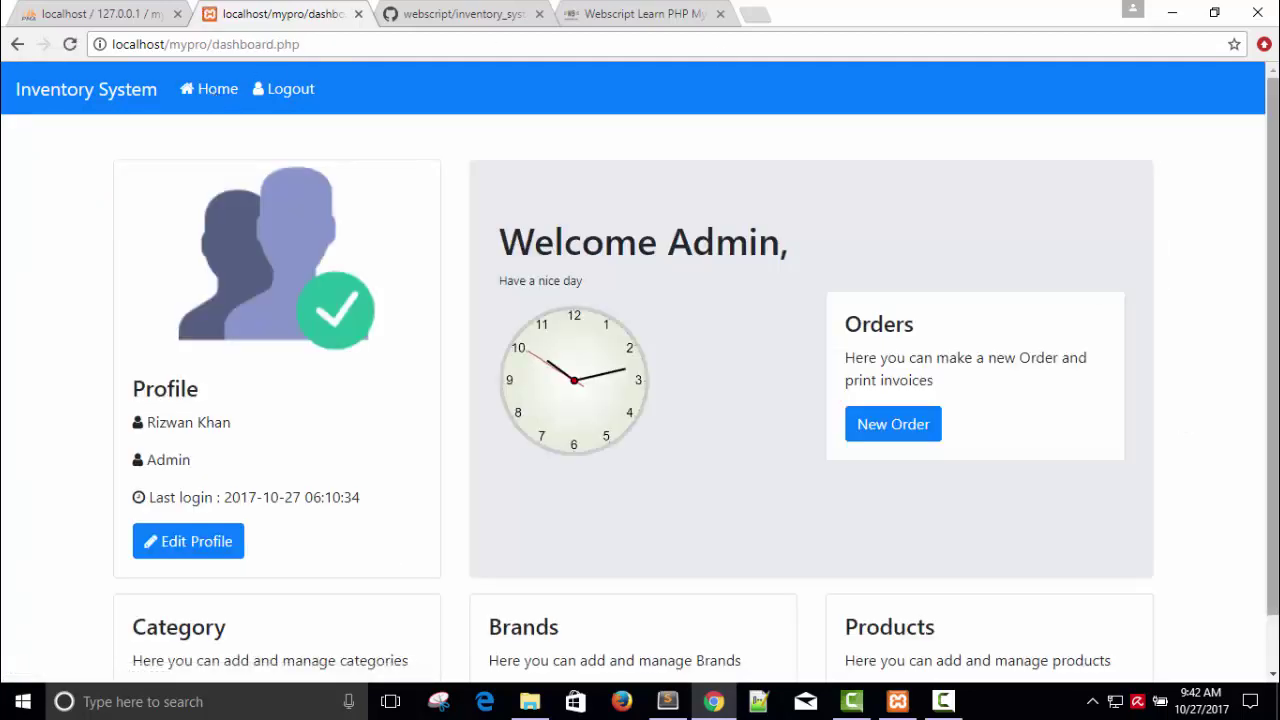
{"action": "scroll", "coordinate": [1180, 423], "scroll_direction": "down", "scroll_amount": 1}
Step: Open Manage Products, go to page 2, and delete the Honor 9i product
{"action": "left_click", "coordinate": [961, 658]}
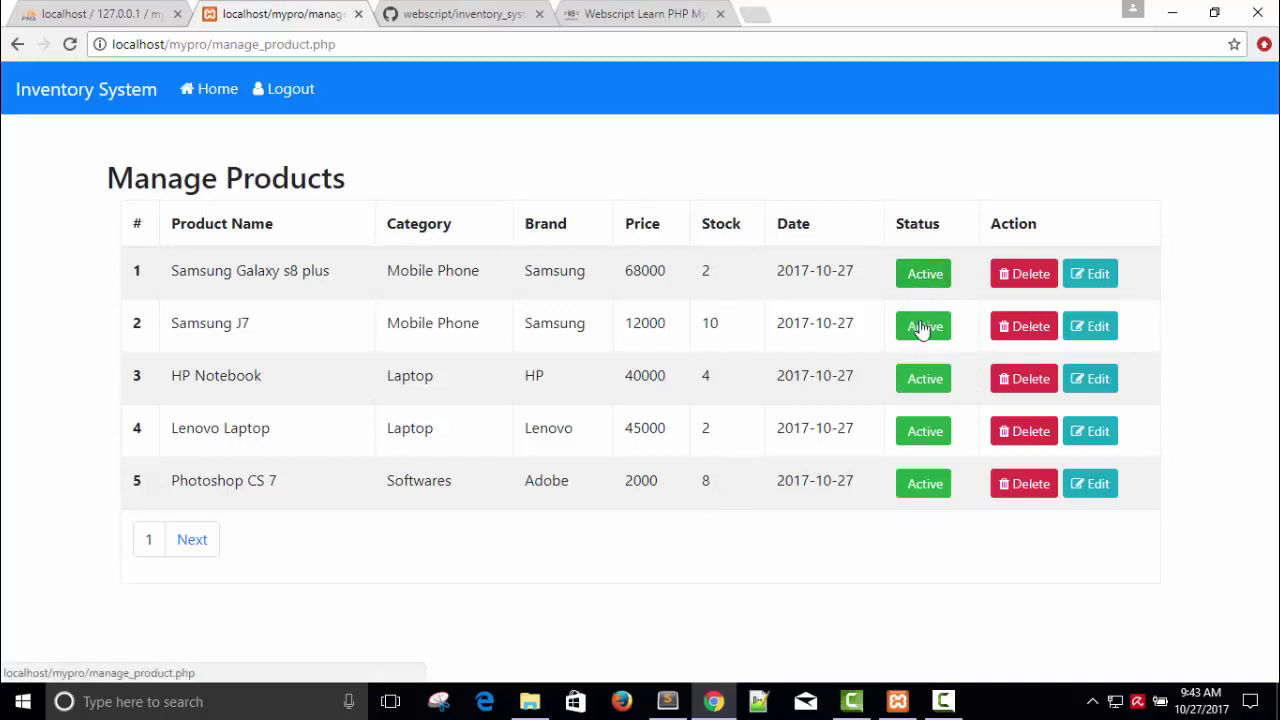
{"action": "left_click", "coordinate": [1099, 277]}
{"action": "left_click", "coordinate": [189, 538]}
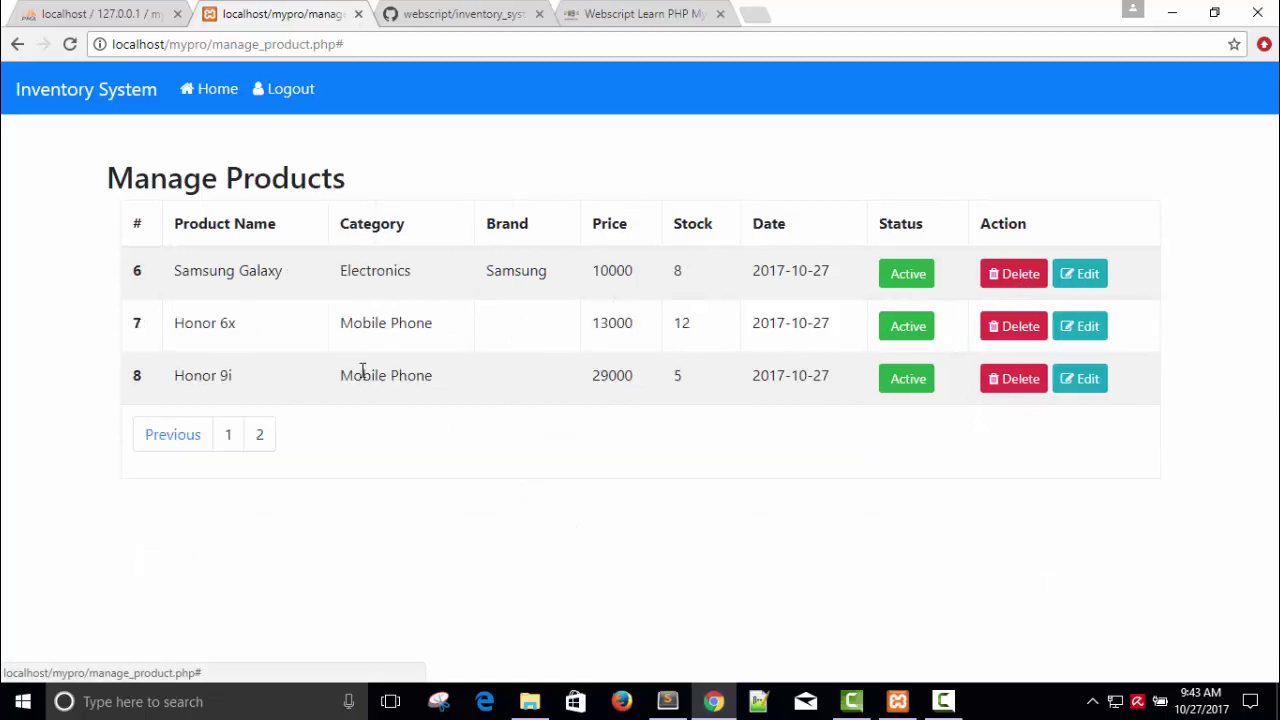
{"action": "left_click", "coordinate": [1008, 386]}
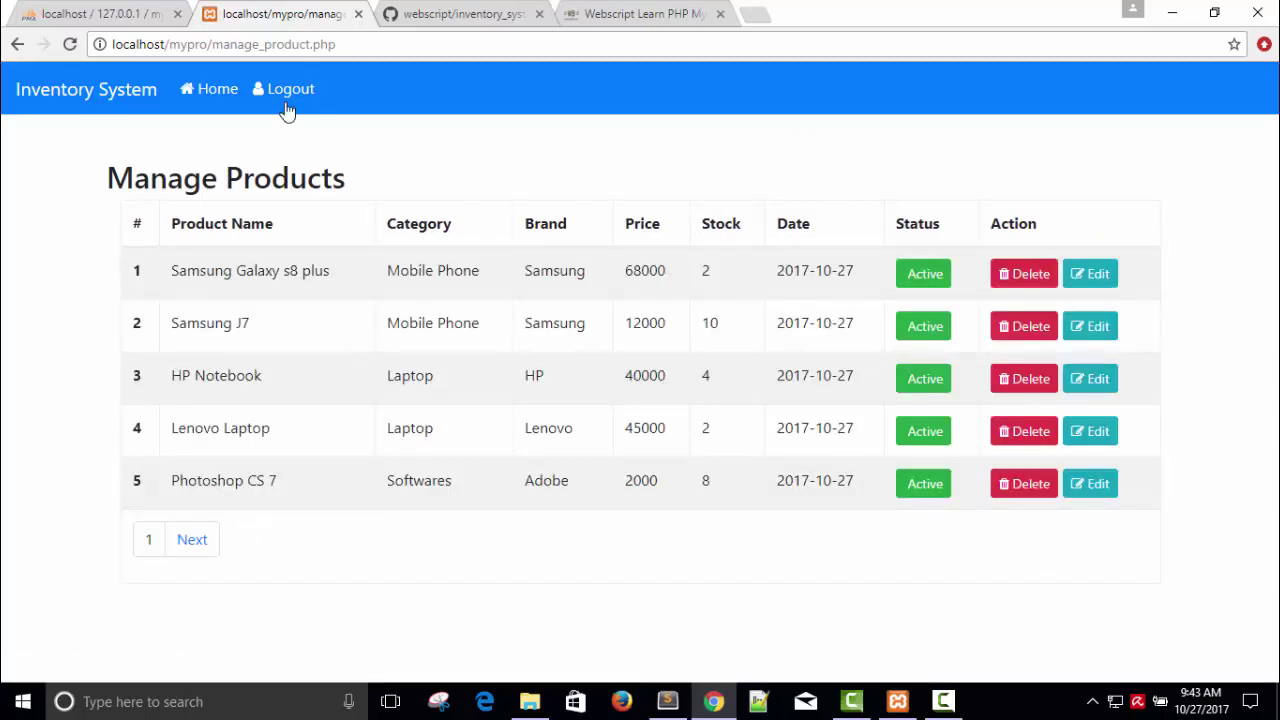
Step: Start a new product, check the available brands, and close the form without saving
{"action": "left_click", "coordinate": [210, 95]}
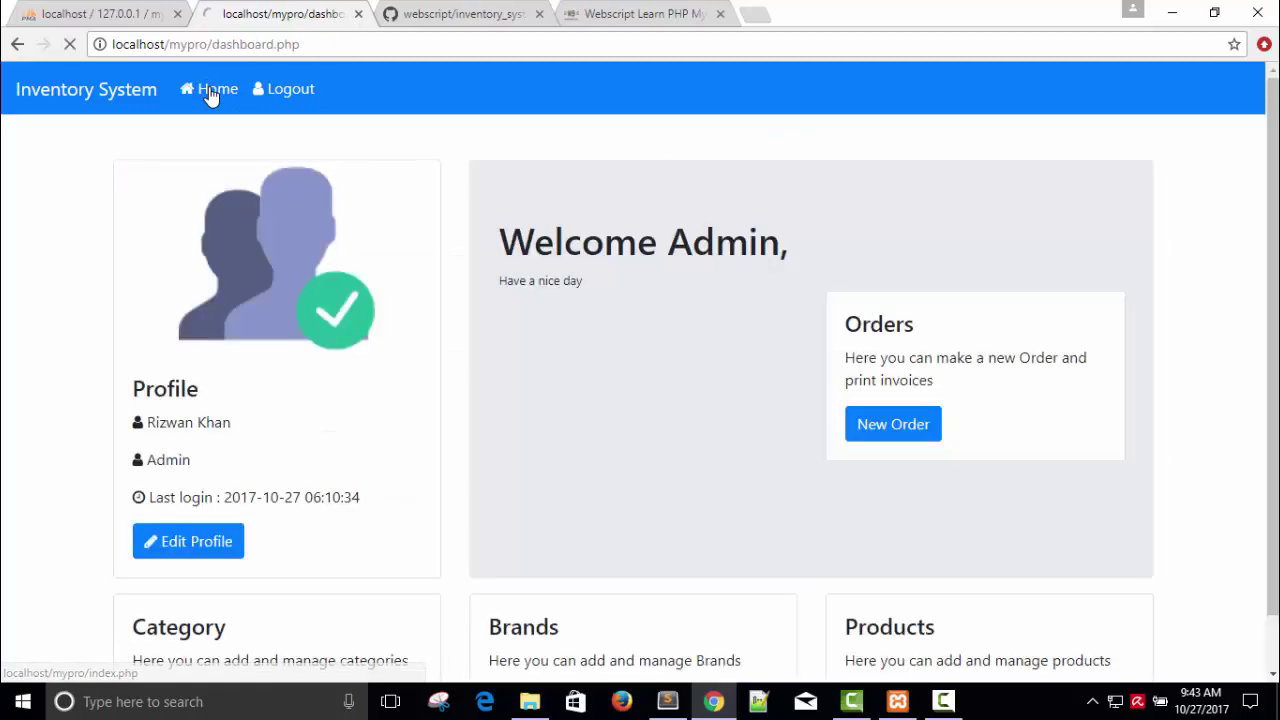
{"action": "scroll", "coordinate": [1221, 406], "scroll_direction": "down", "scroll_amount": 1}
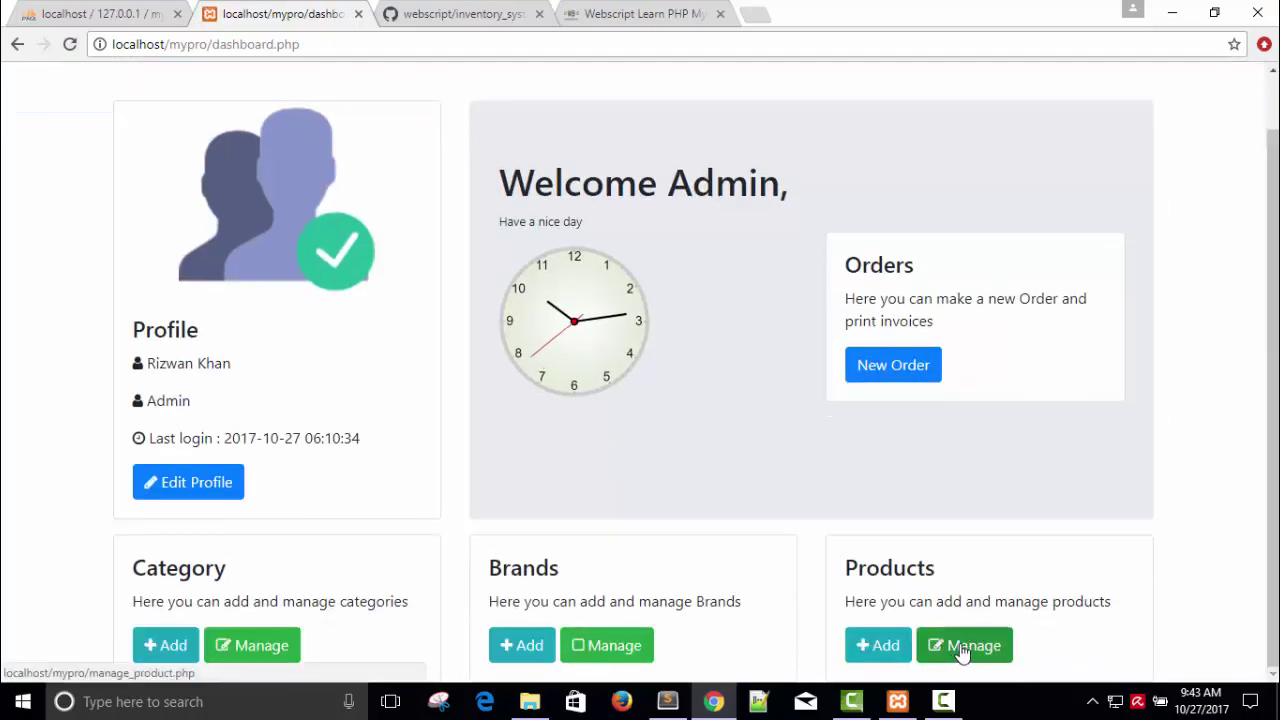
{"action": "left_click", "coordinate": [882, 648]}
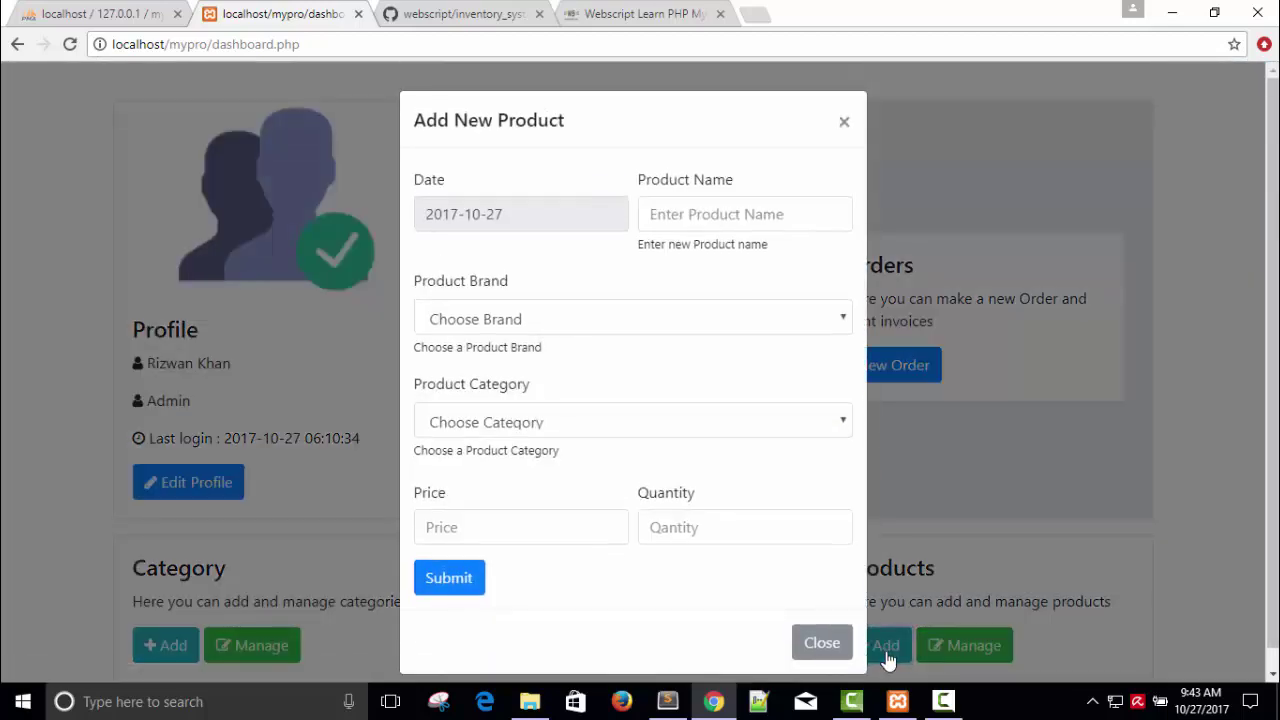
{"action": "left_click", "coordinate": [677, 225]}
{"action": "type", "text": "Honor 9i"}
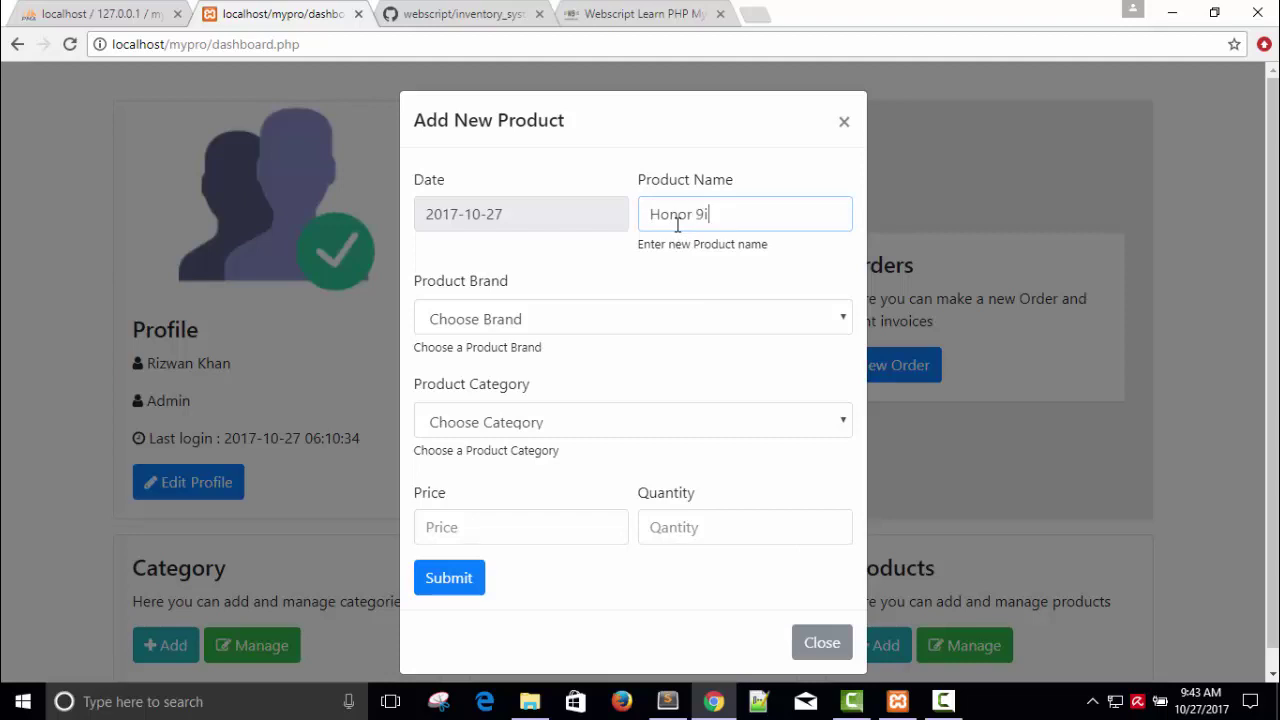
{"action": "left_click", "coordinate": [558, 320]}
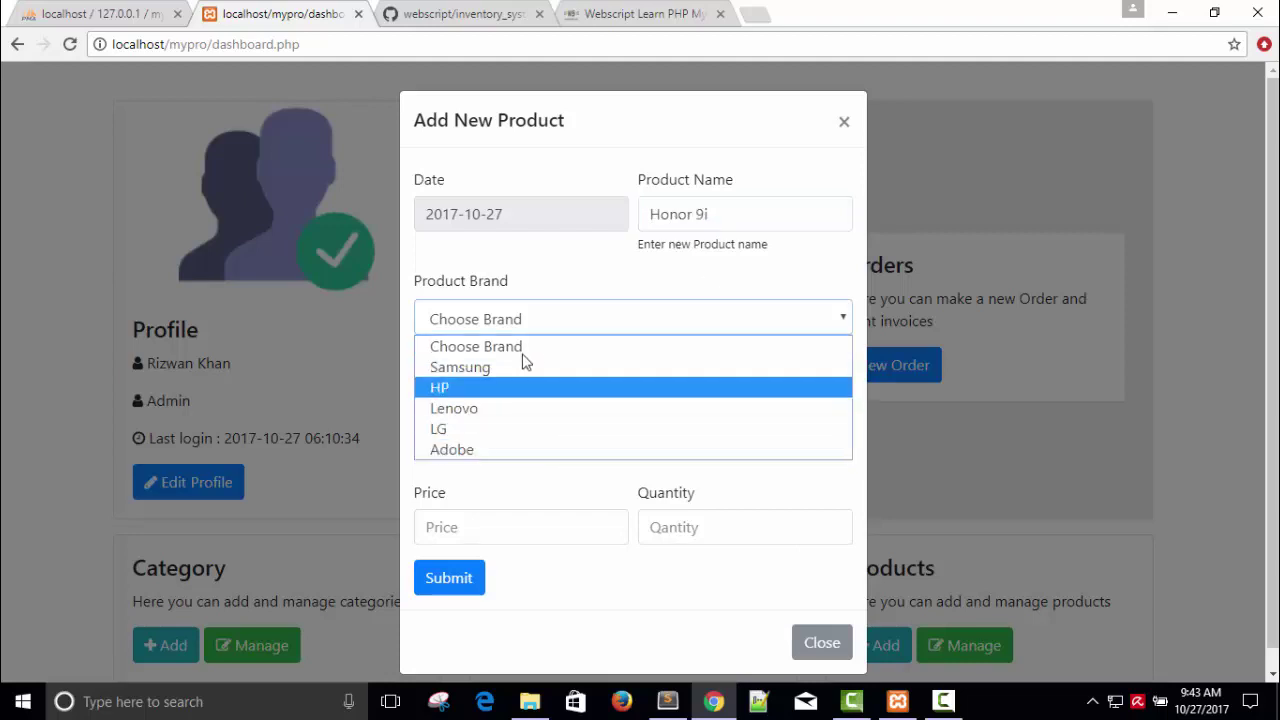
{"action": "left_click", "coordinate": [807, 639]}
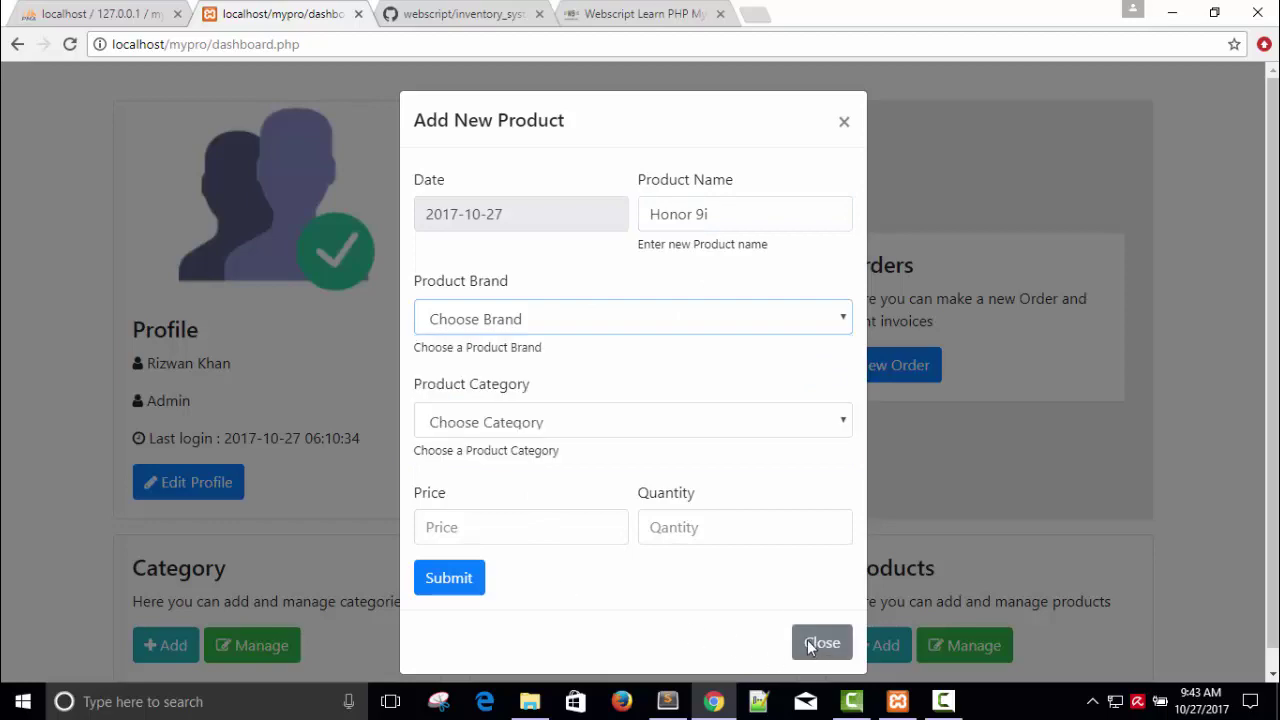
{"action": "left_click", "coordinate": [807, 639]}
Step: Add a new brand named 'Huawei' and close the brand form
{"action": "left_click", "coordinate": [522, 645]}
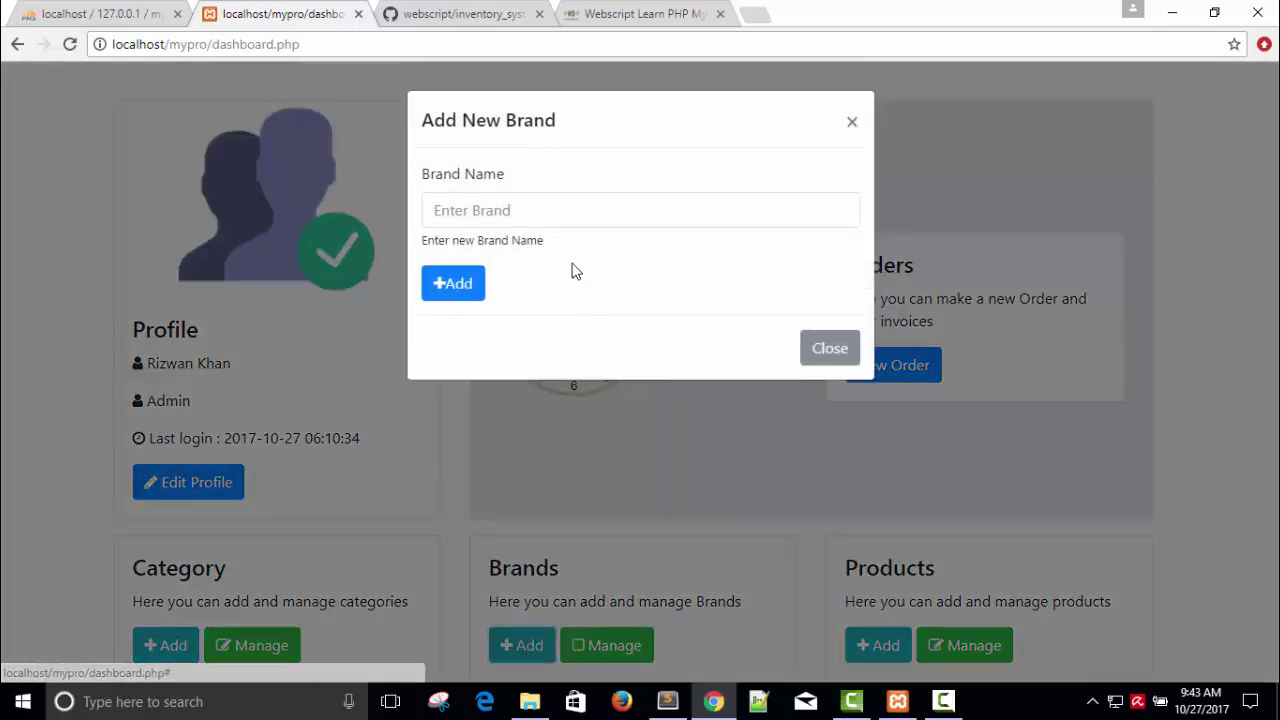
{"action": "type", "text": "Huawei"}
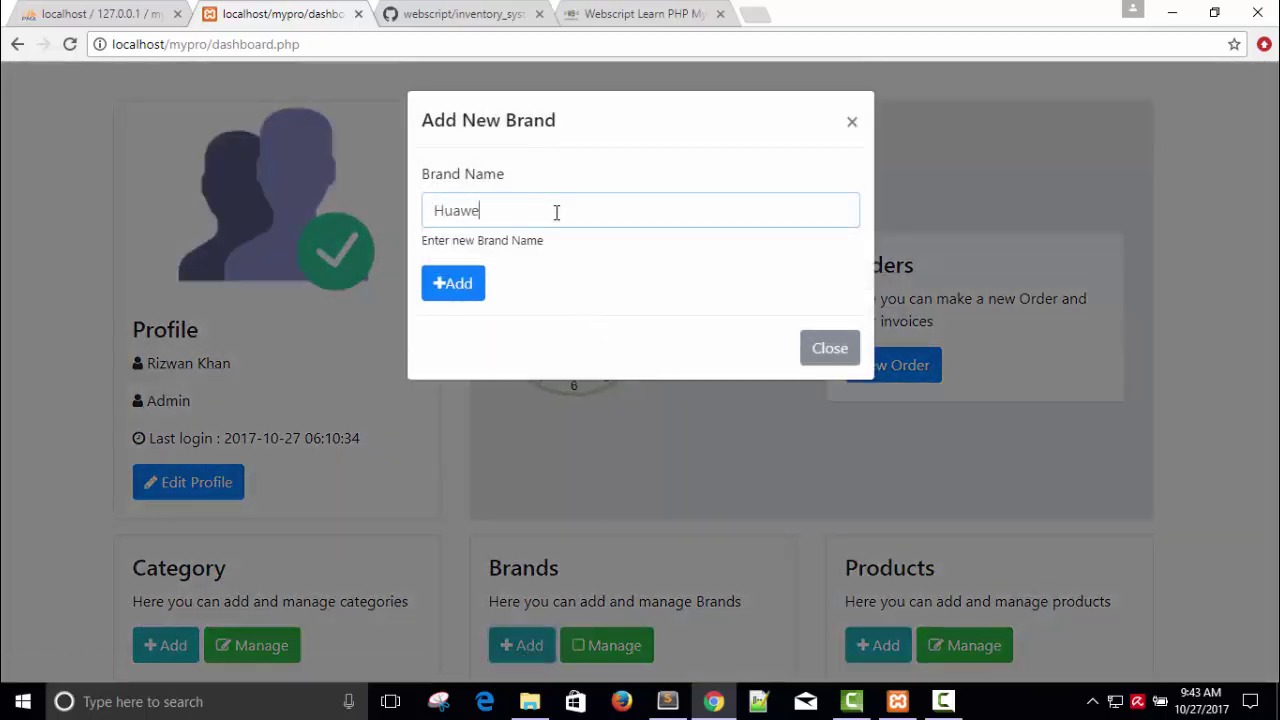
{"action": "left_click", "coordinate": [443, 287]}
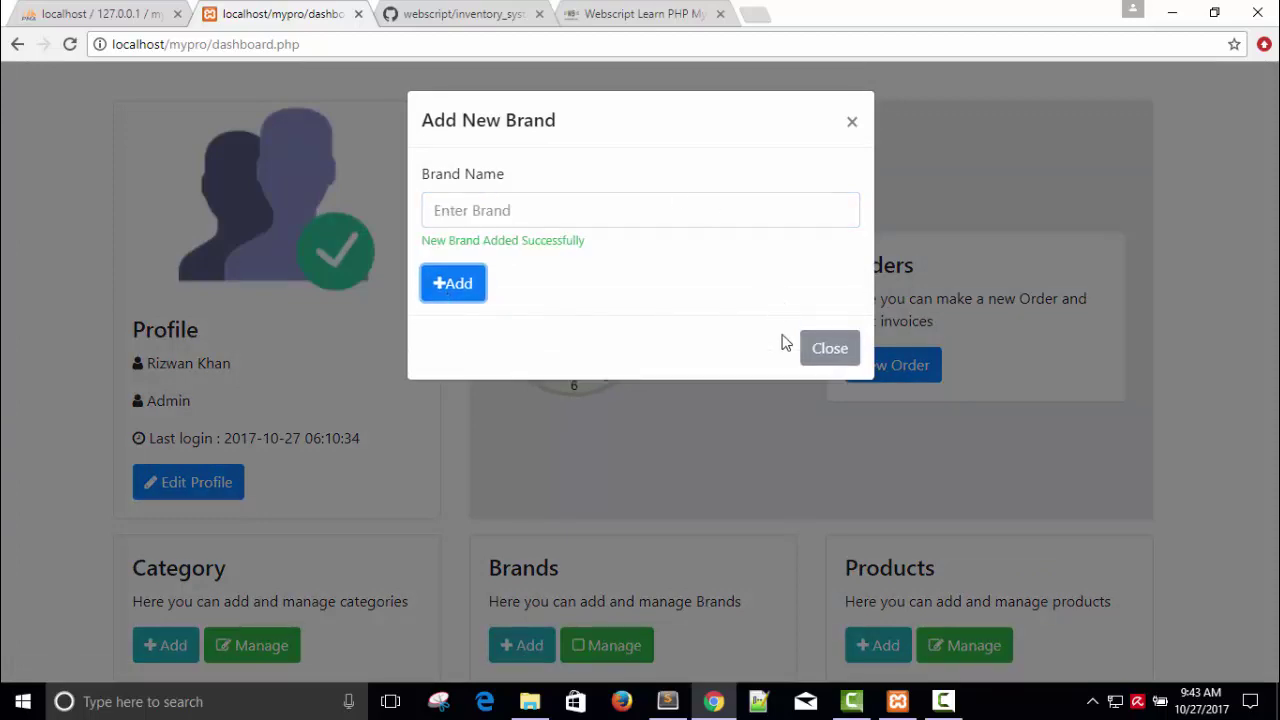
{"action": "left_click", "coordinate": [835, 352]}
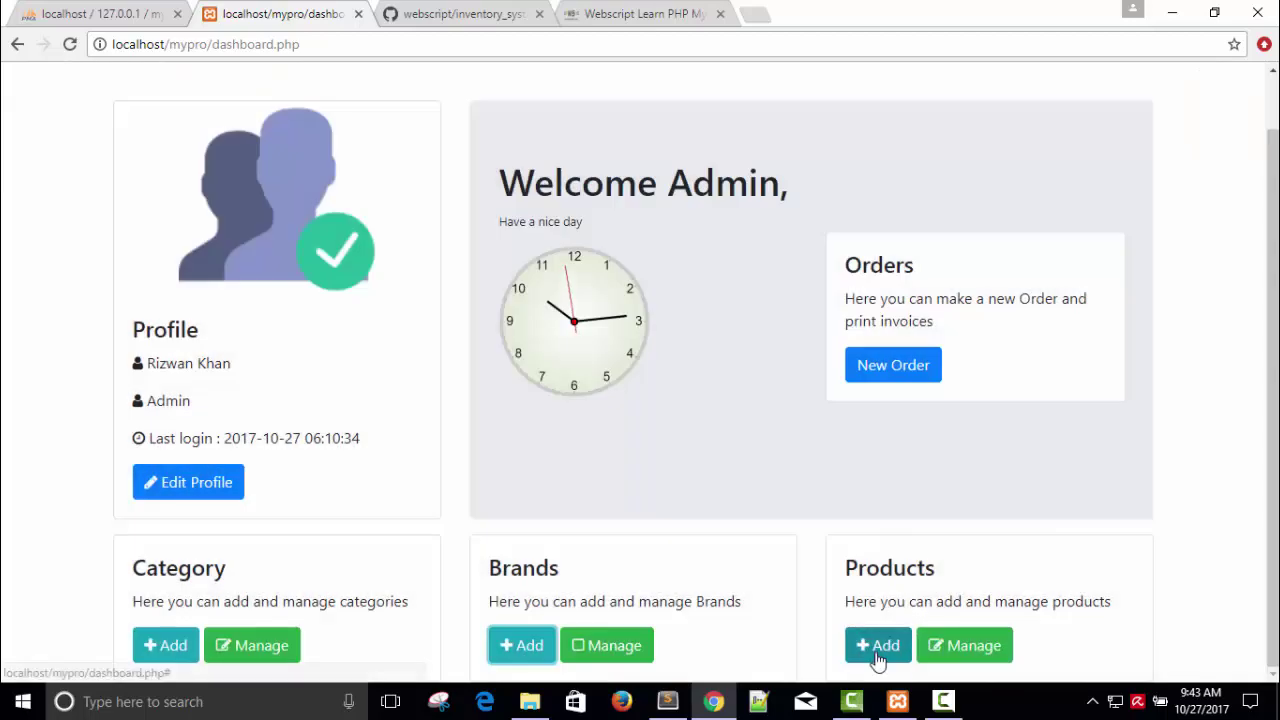
Step: Start the Honor 9i product with brand Huawei and category Mobile Phone
{"action": "left_click", "coordinate": [877, 645]}
{"action": "left_click_drag", "start_coordinate": [651, 216], "coordinate": [760, 214]}
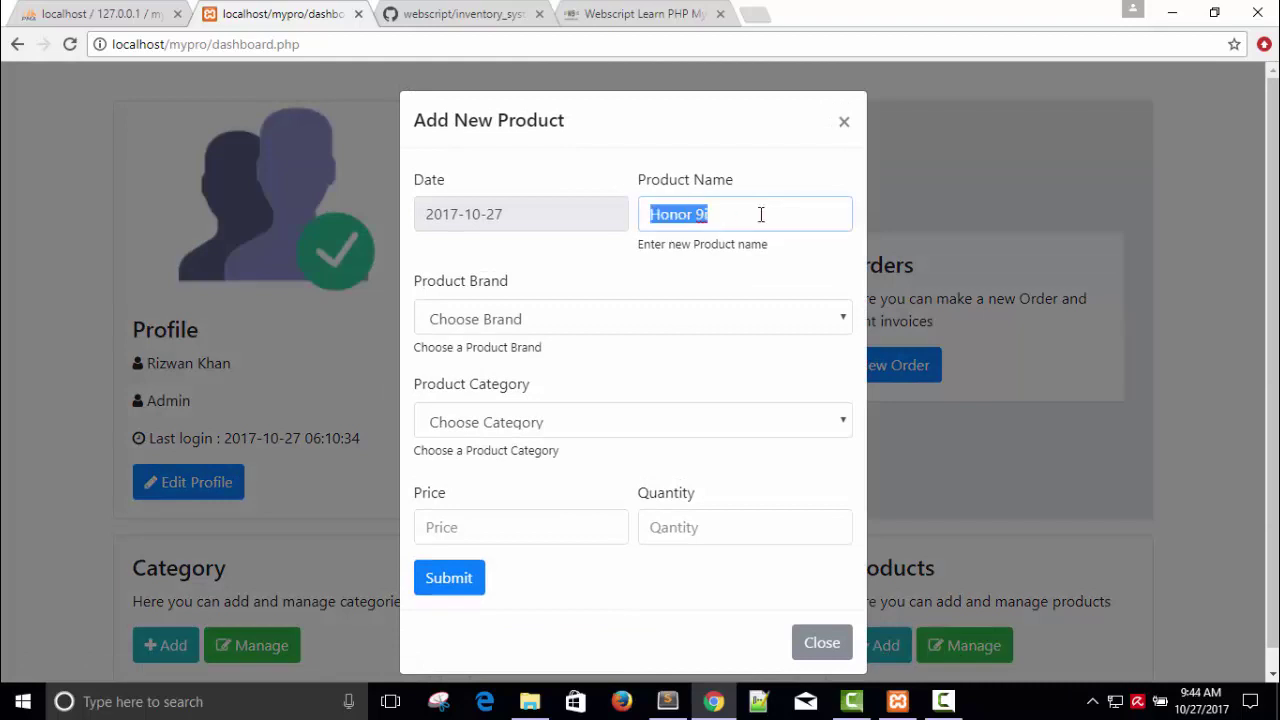
{"action": "left_click", "coordinate": [490, 332]}
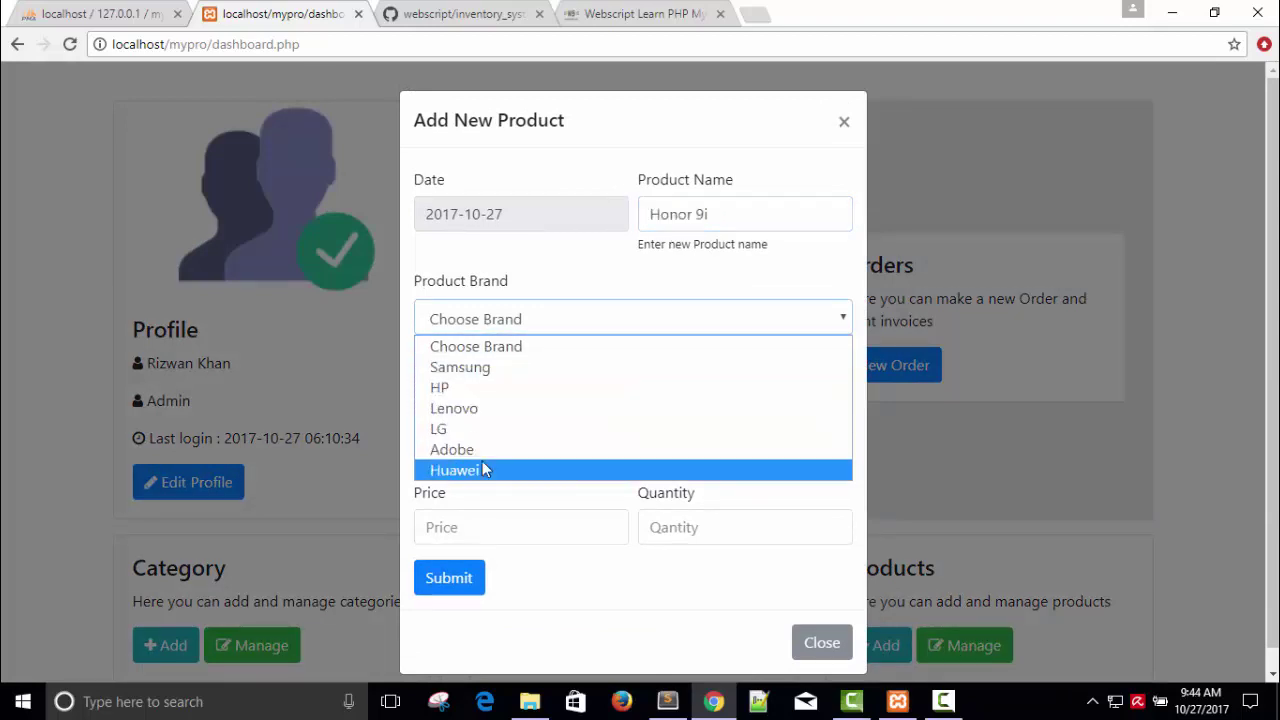
{"action": "left_click", "coordinate": [486, 470]}
{"action": "left_click", "coordinate": [497, 430]}
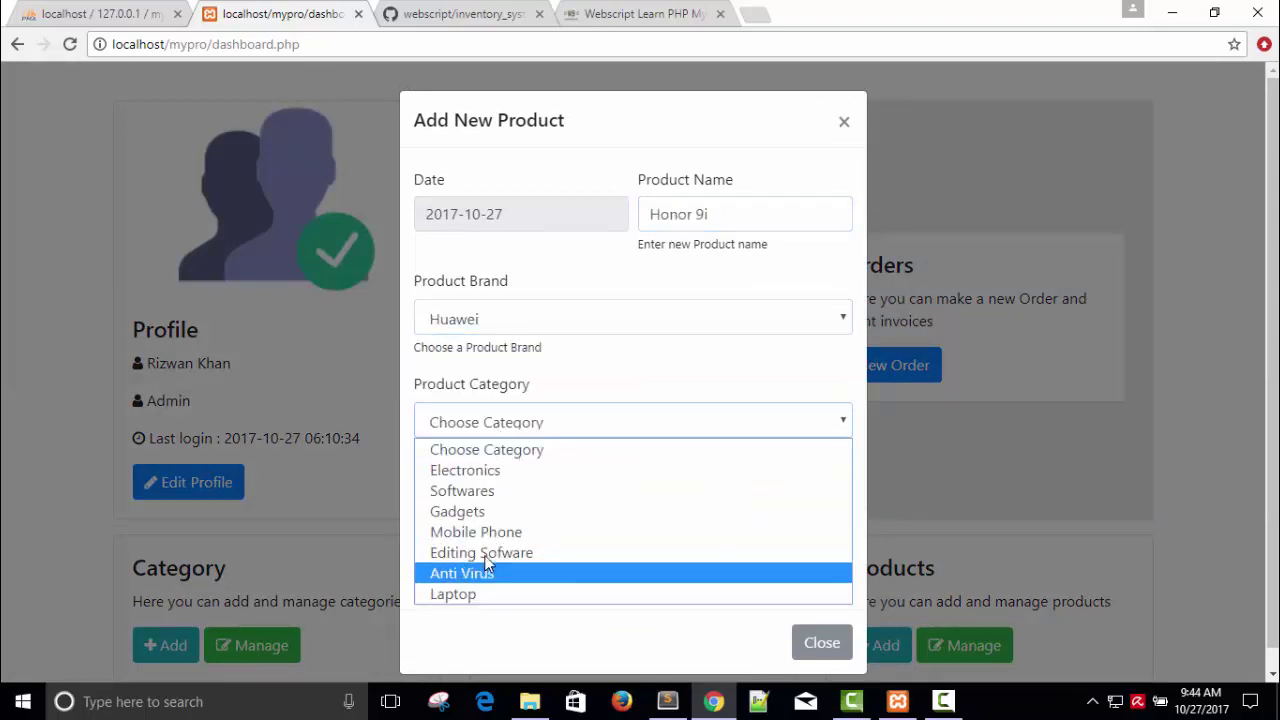
{"action": "left_click", "coordinate": [487, 530]}
Step: Enter price 29000 and quantity 10, submit the product, and close the form
{"action": "left_click", "coordinate": [485, 531]}
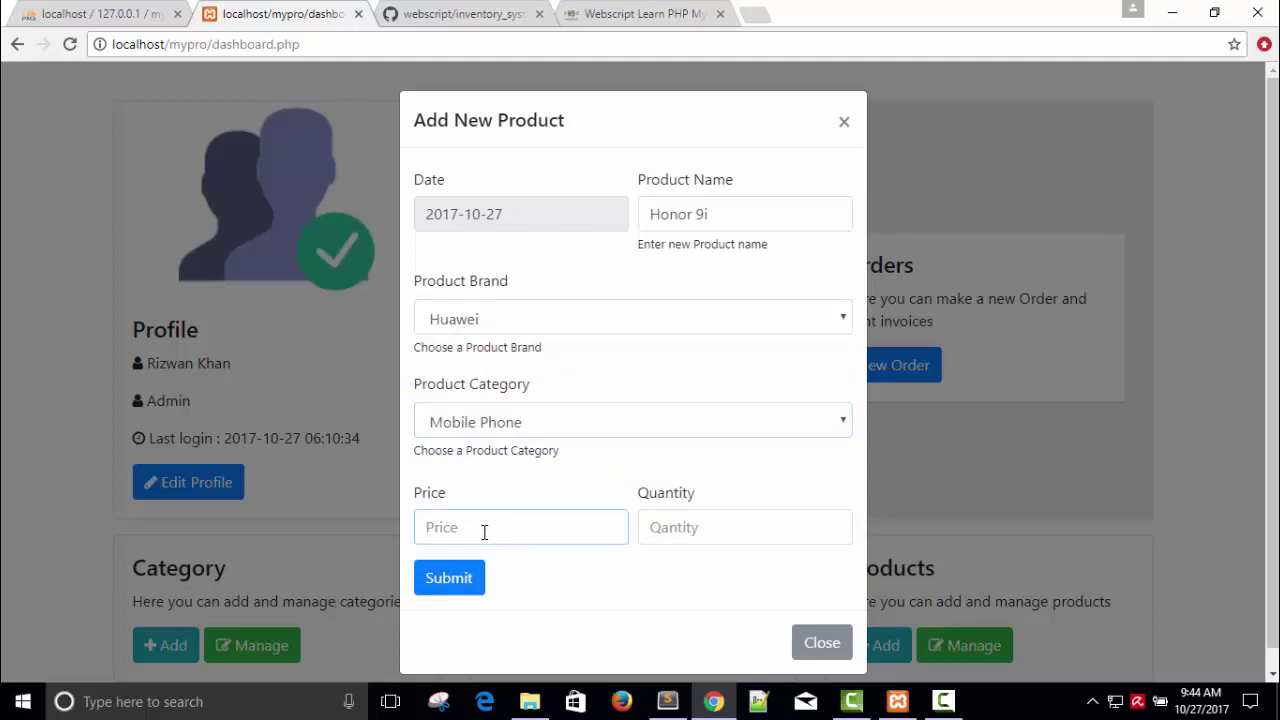
{"action": "type", "text": "29000"}
{"action": "left_click", "coordinate": [697, 525]}
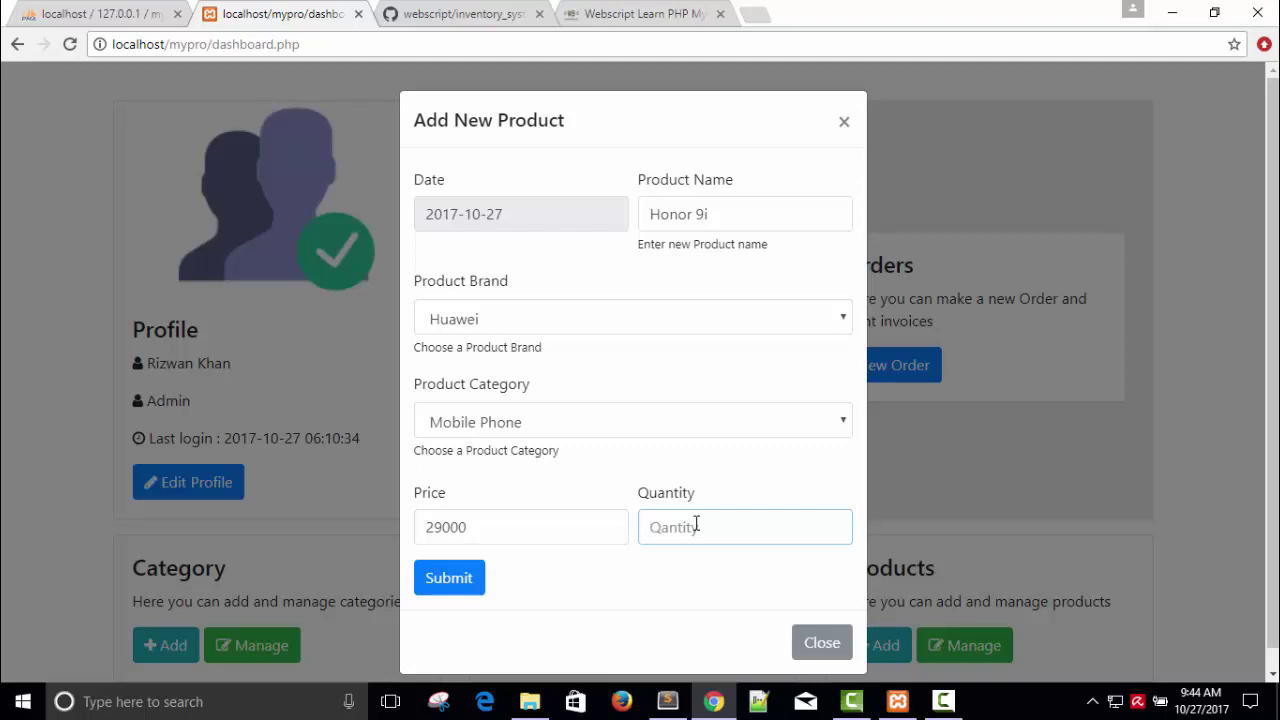
{"action": "type", "text": "10"}
{"action": "left_click", "coordinate": [465, 583]}
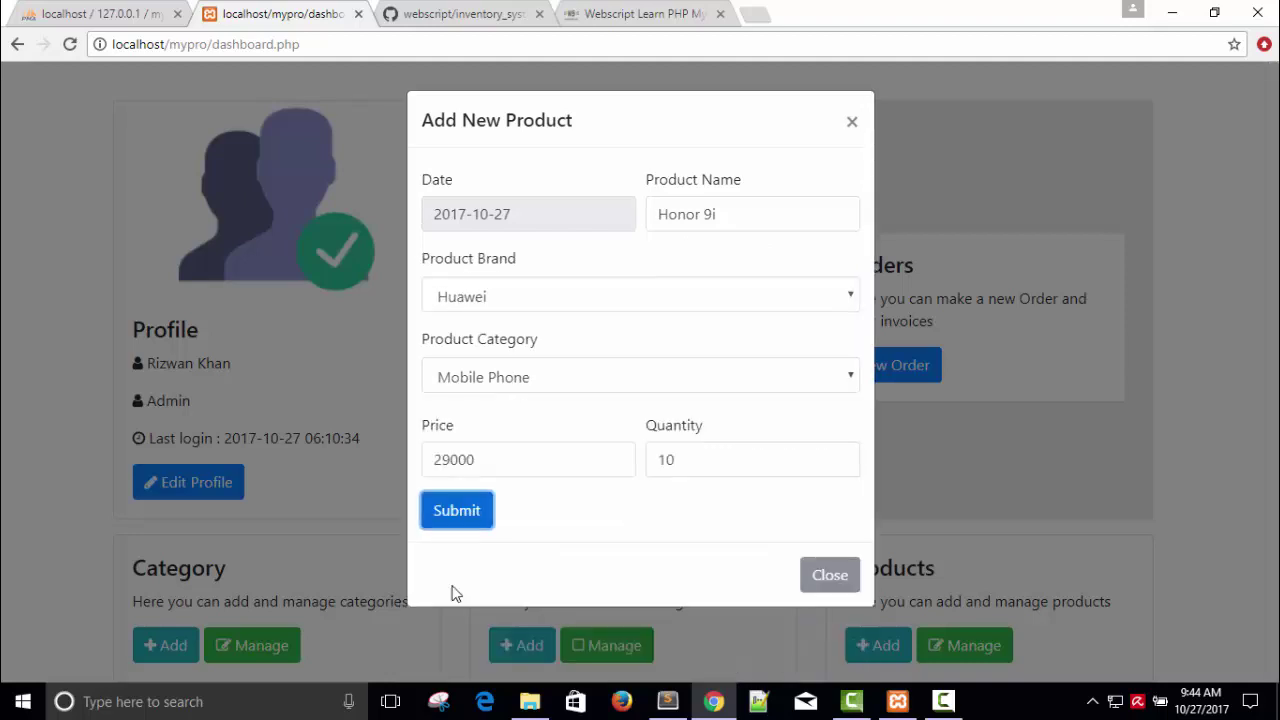
{"action": "left_click_drag", "start_coordinate": [422, 174], "coordinate": [723, 162]}
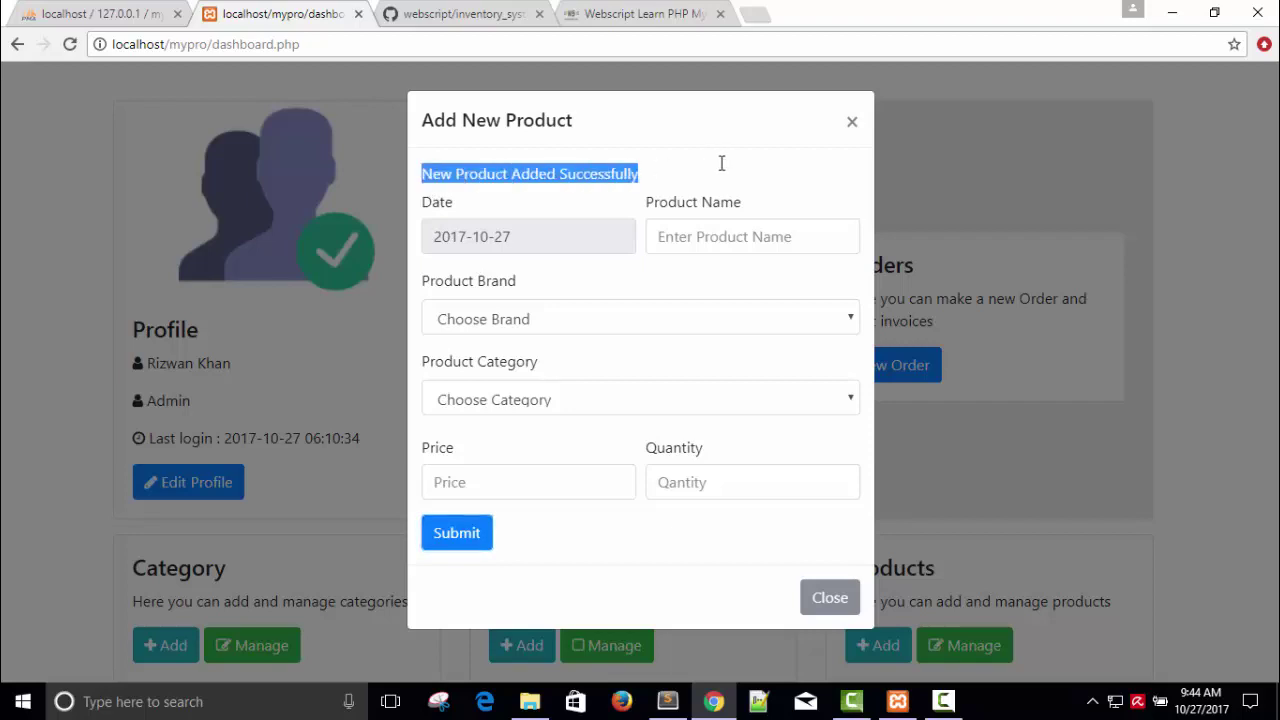
{"action": "left_click", "coordinate": [829, 597]}
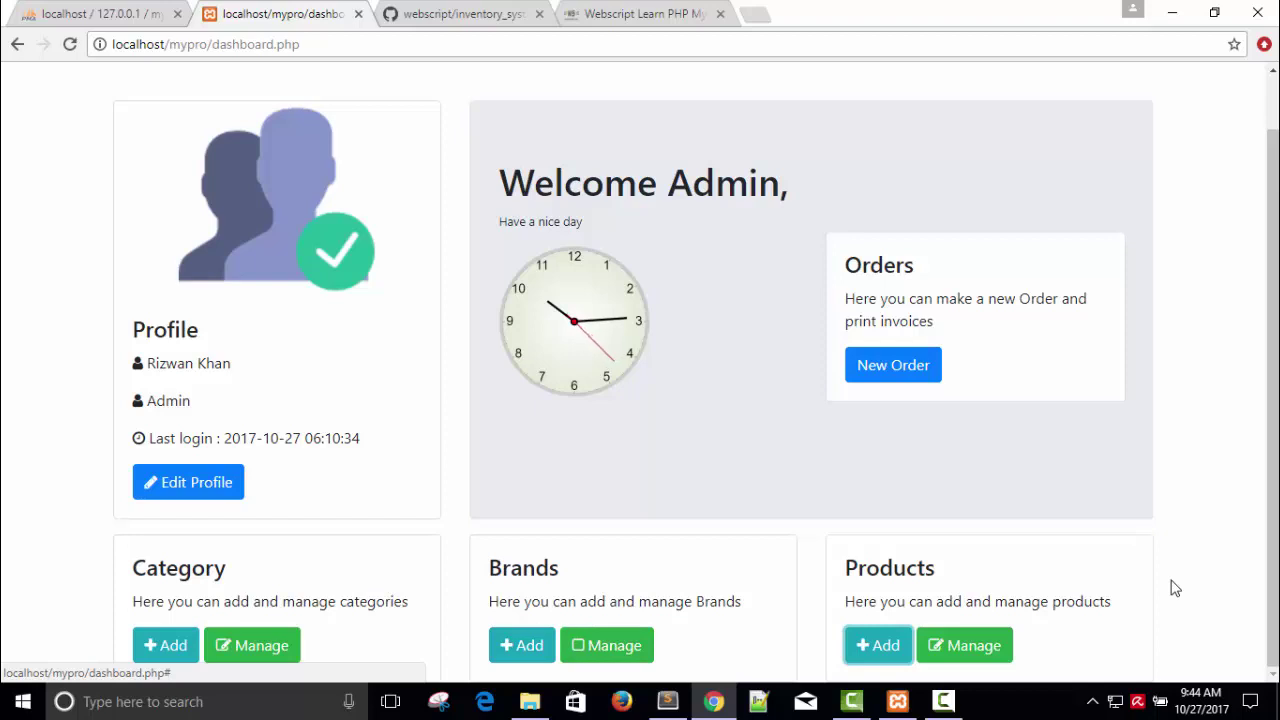
Step: Open the New Order form and add product rows until there are seven
{"action": "scroll", "coordinate": [1268, 290], "scroll_direction": "up", "scroll_amount": 1}
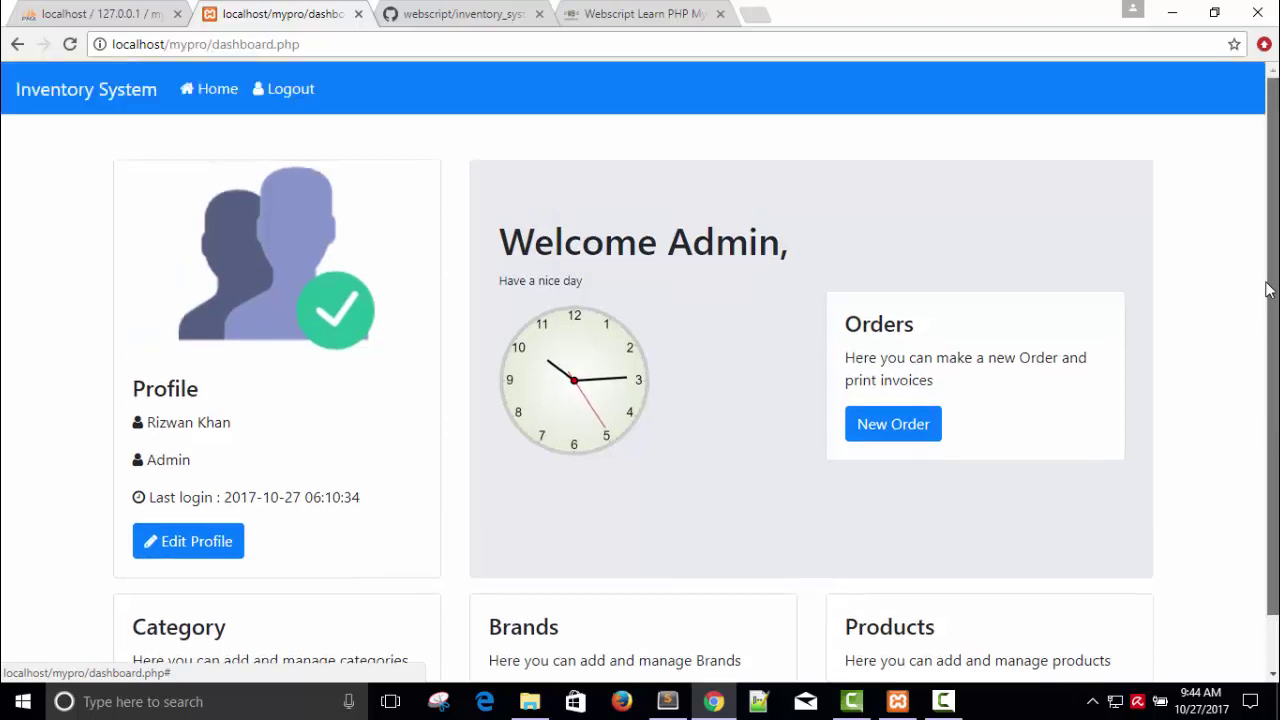
{"action": "left_click", "coordinate": [895, 432]}
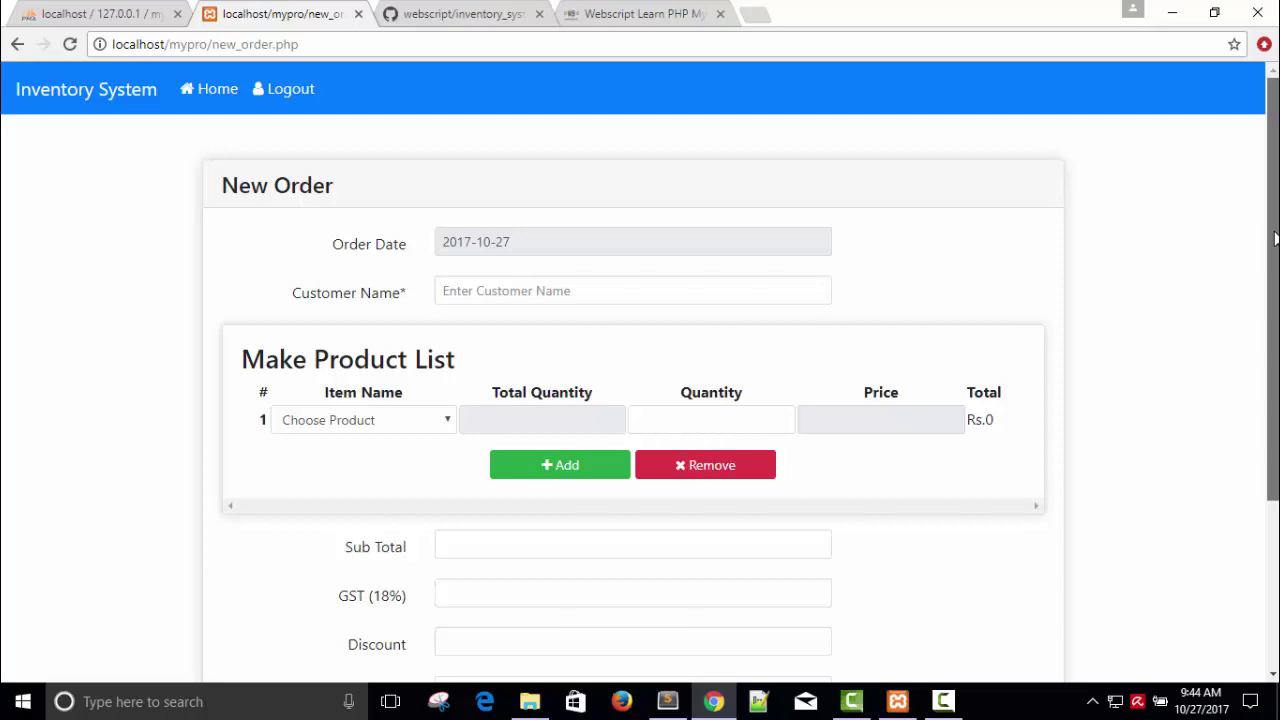
{"action": "left_click_drag", "start_coordinate": [1275, 232], "coordinate": [736, 237]}
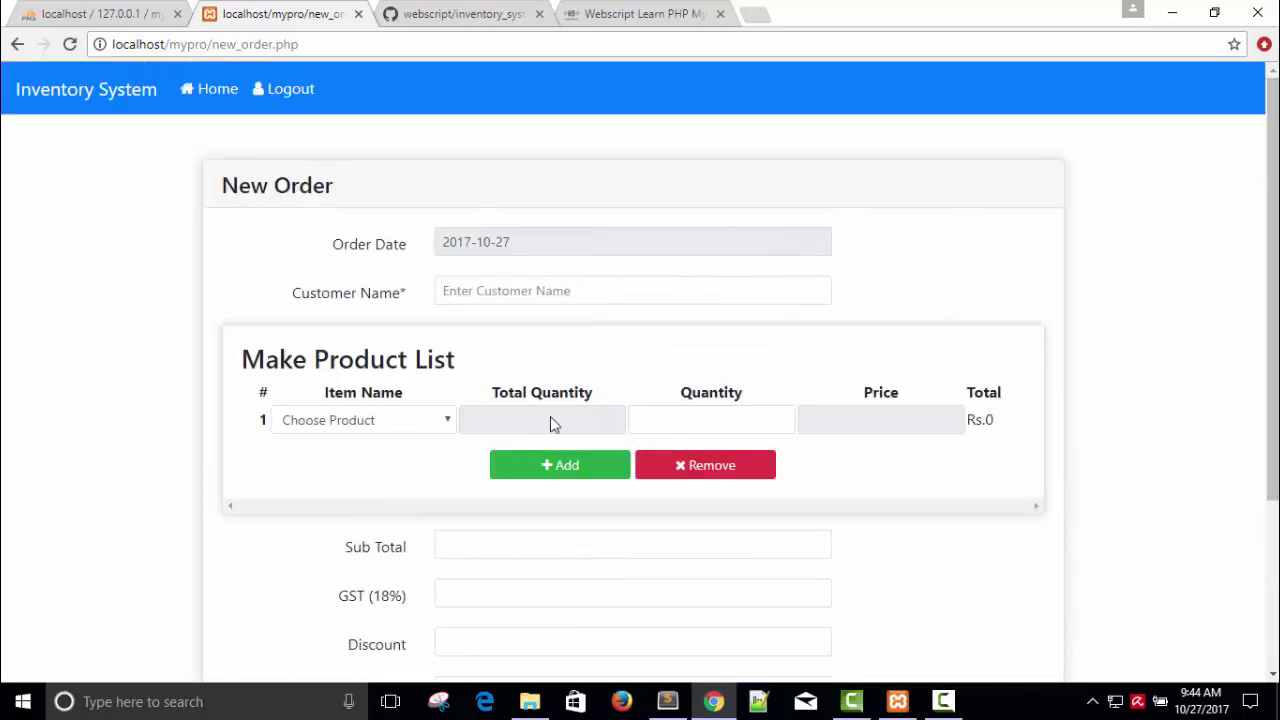
{"action": "left_click", "coordinate": [560, 463]}
{"action": "left_click", "coordinate": [550, 492]}
{"action": "left_click", "coordinate": [550, 524]}
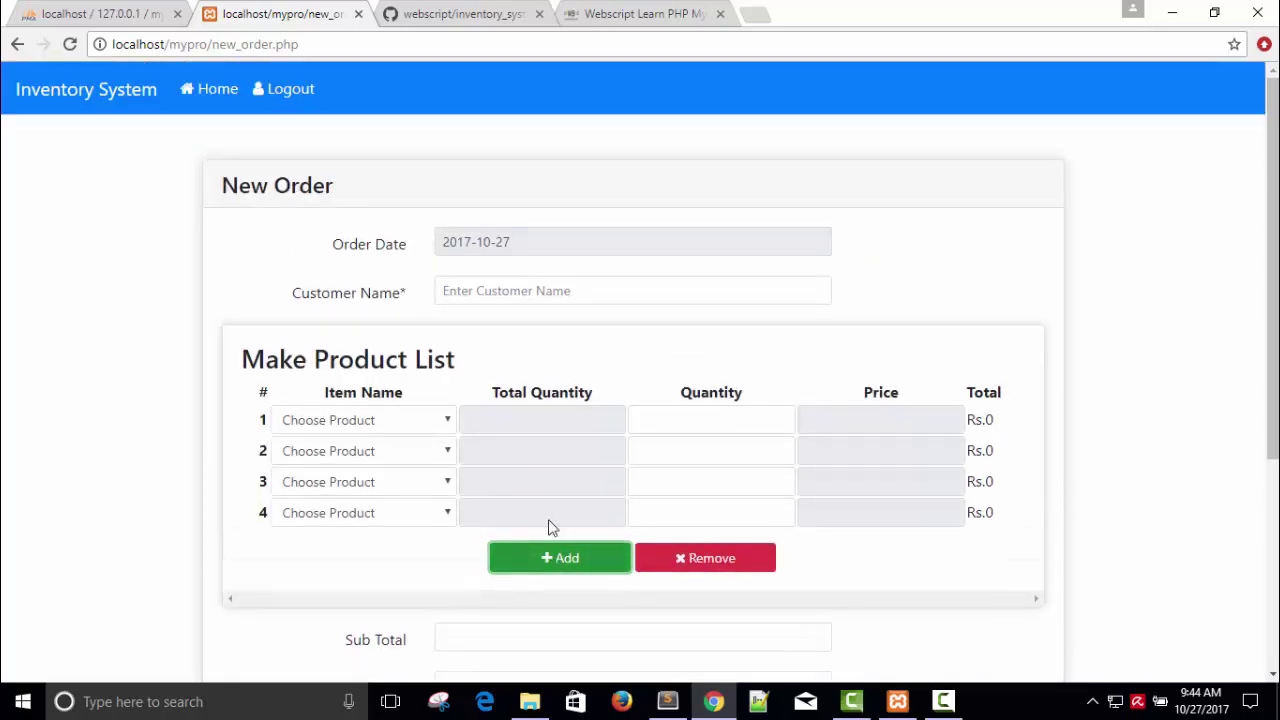
{"action": "left_click", "coordinate": [553, 550]}
{"action": "left_click", "coordinate": [554, 585]}
{"action": "left_click", "coordinate": [557, 612]}
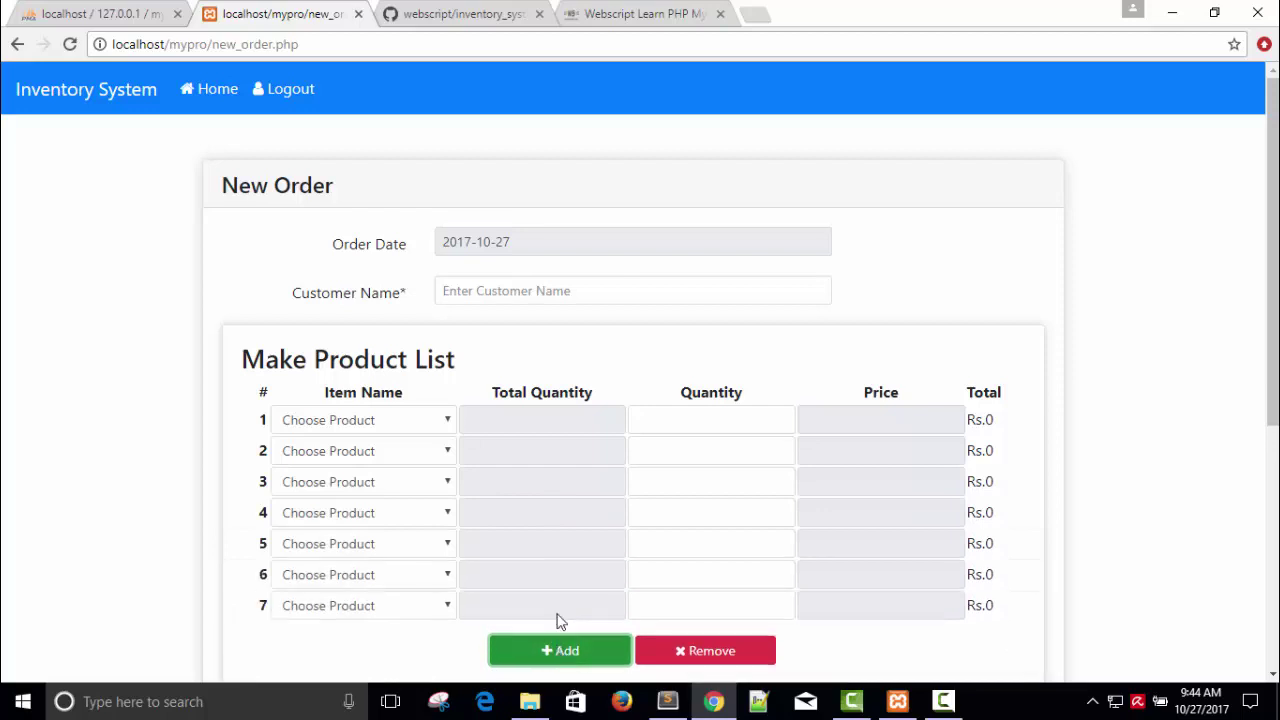
Step: Remove the extra product rows until a single empty row remains
{"action": "scroll", "coordinate": [1074, 483], "scroll_direction": "down", "scroll_amount": 3}
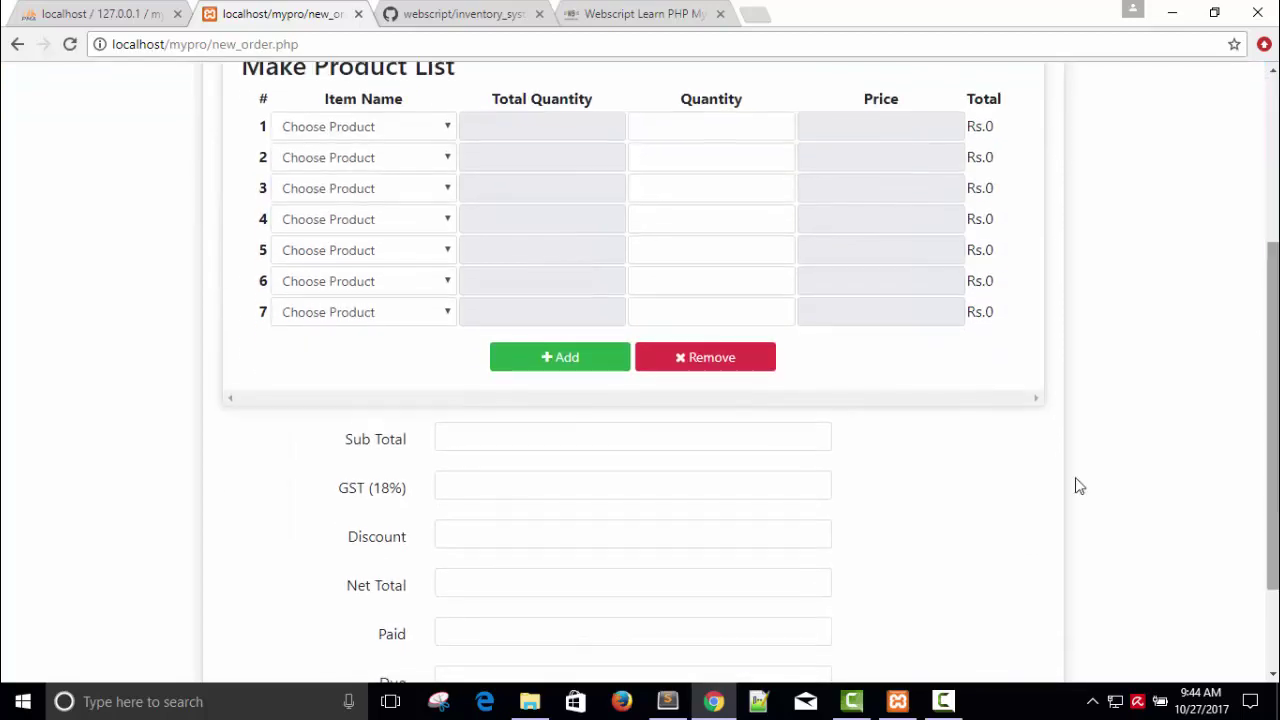
{"action": "left_click", "coordinate": [692, 365]}
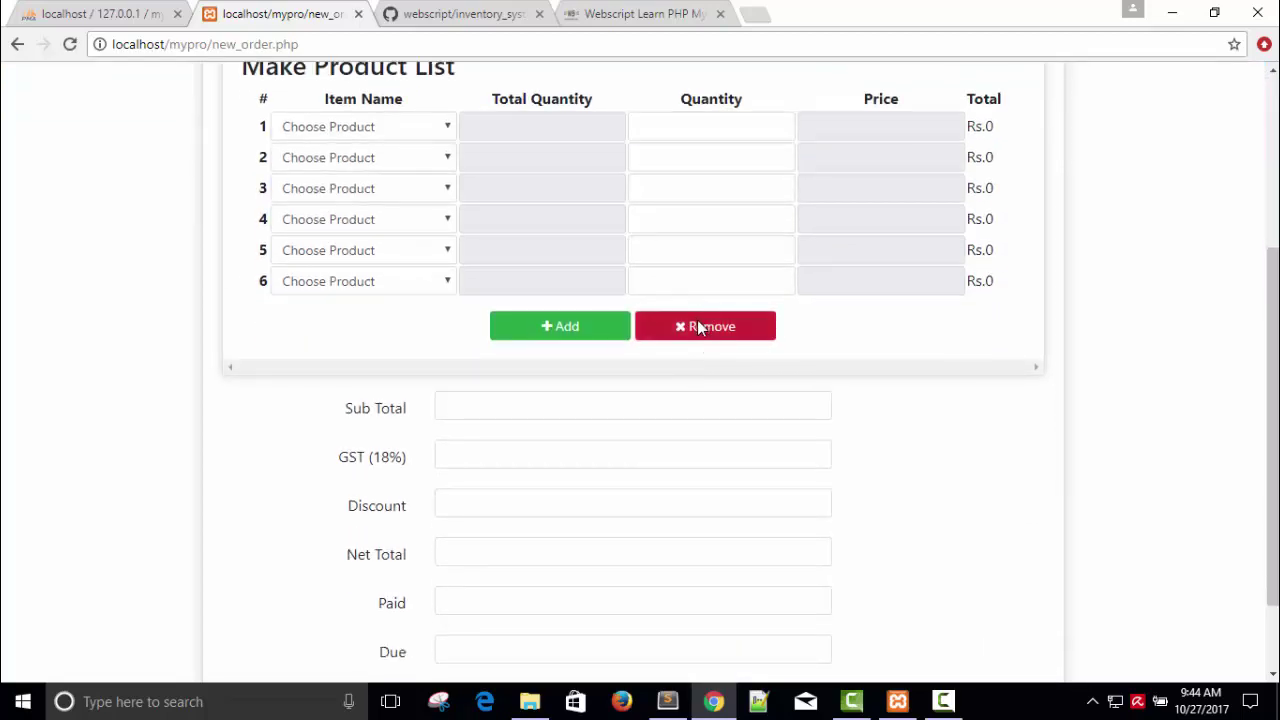
{"action": "left_click", "coordinate": [695, 322]}
{"action": "left_click", "coordinate": [697, 300]}
{"action": "left_click", "coordinate": [692, 276]}
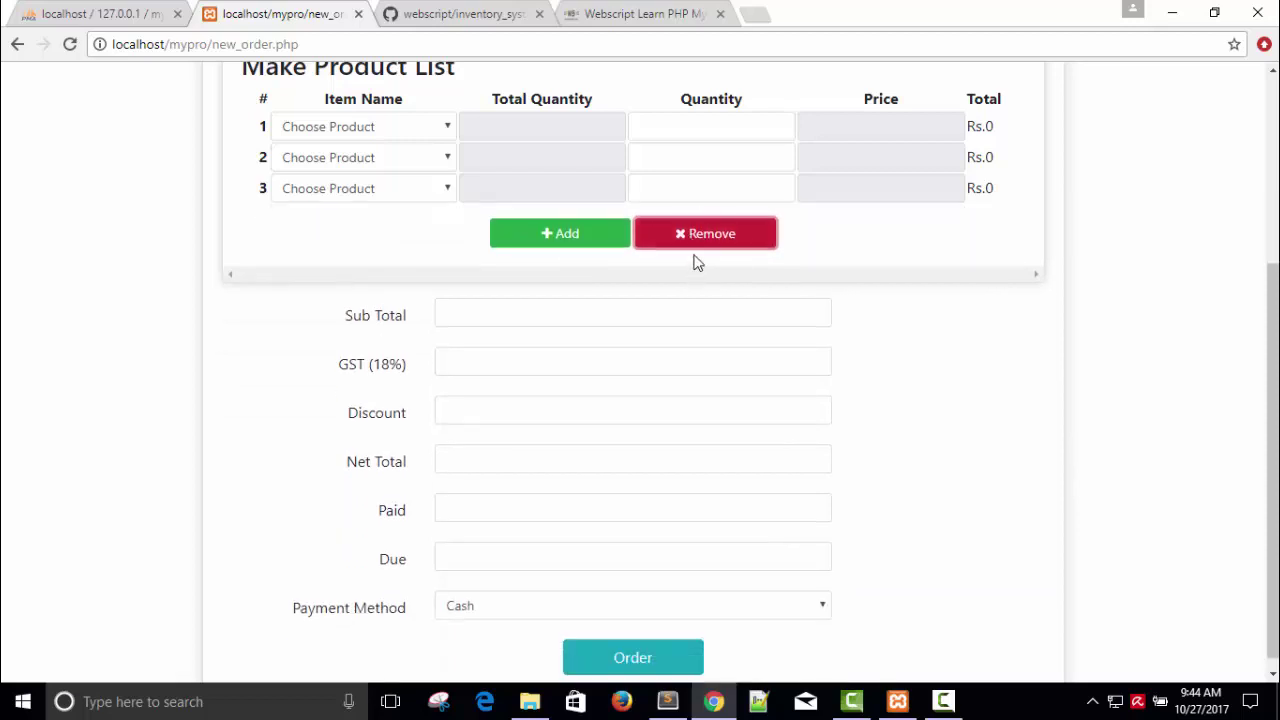
{"action": "left_click", "coordinate": [692, 231]}
{"action": "scroll", "coordinate": [1243, 208], "scroll_direction": "up", "scroll_amount": 3}
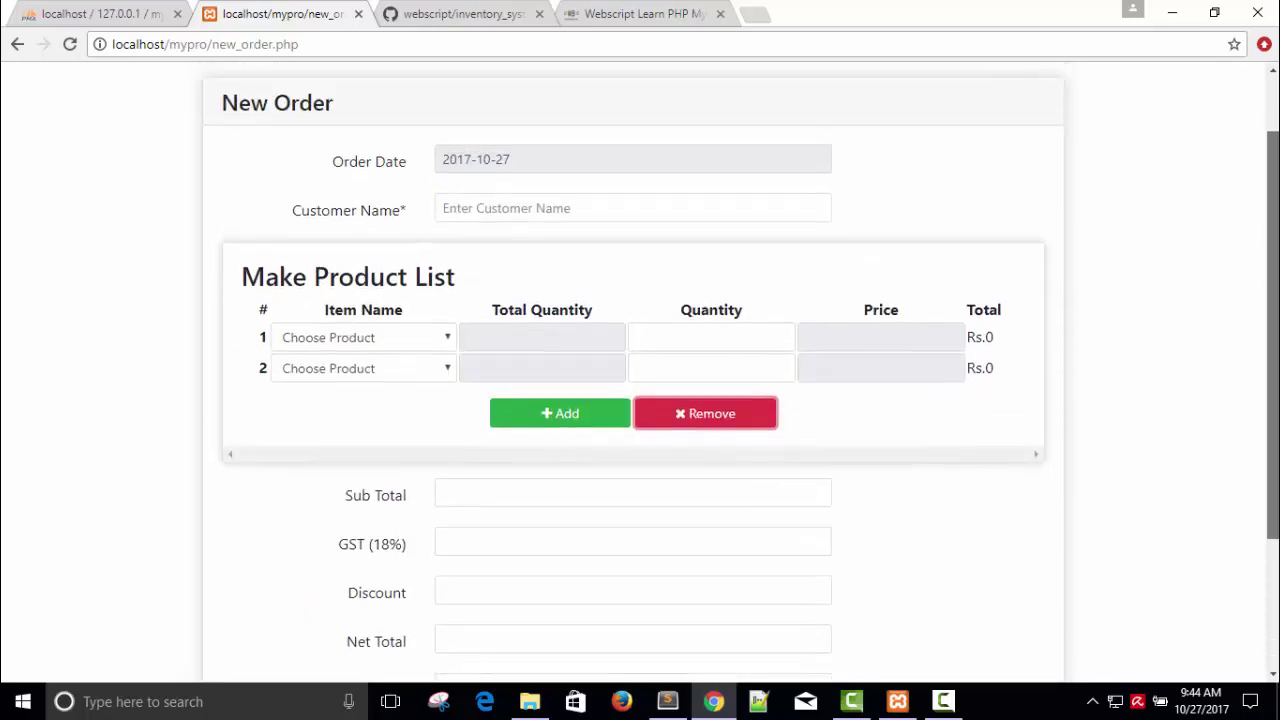
{"action": "left_click", "coordinate": [704, 487]}
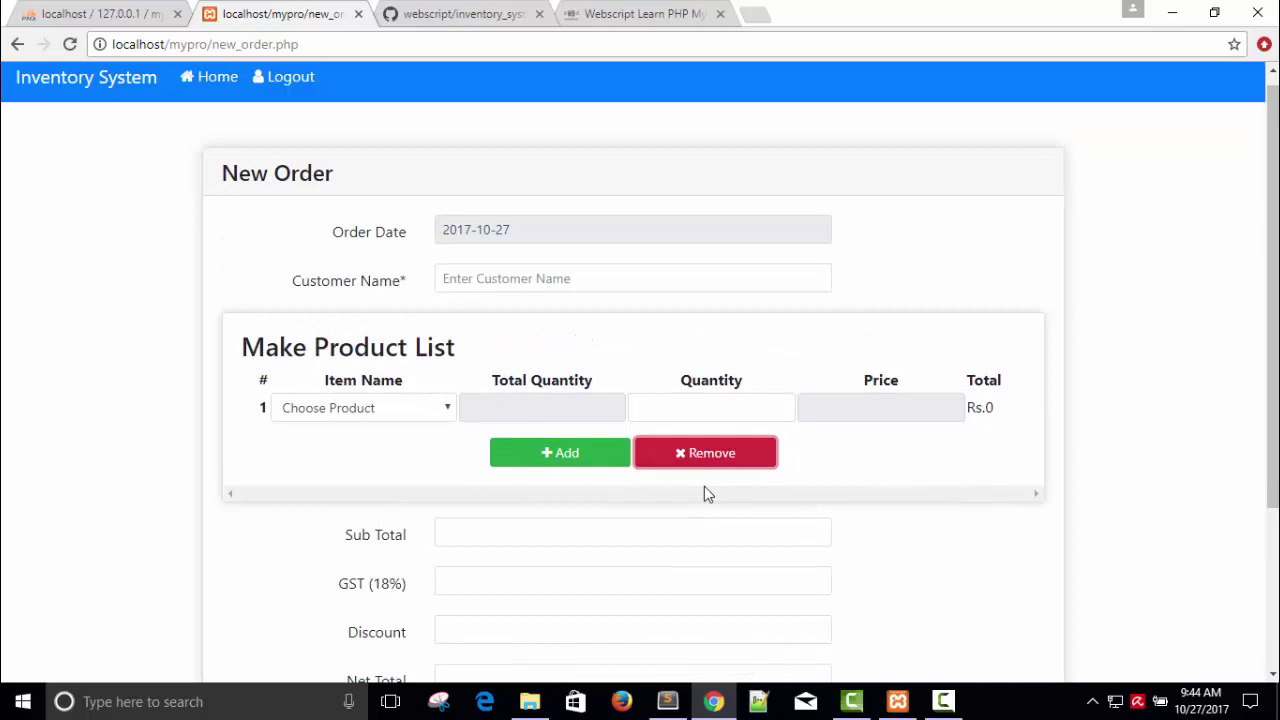
{"action": "left_click", "coordinate": [501, 273]}
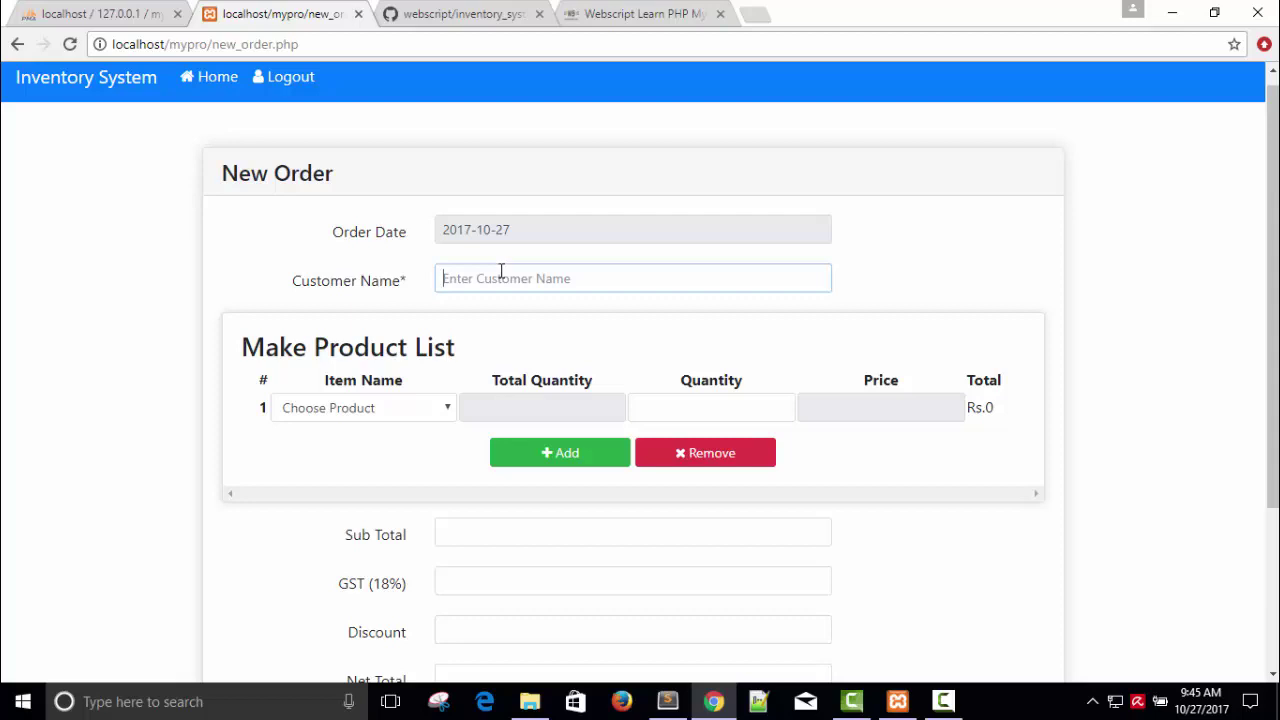
Step: Enter the customer's name and choose Samsung Galaxy s8 plus as the first item
{"action": "type", "text": "Hri"}
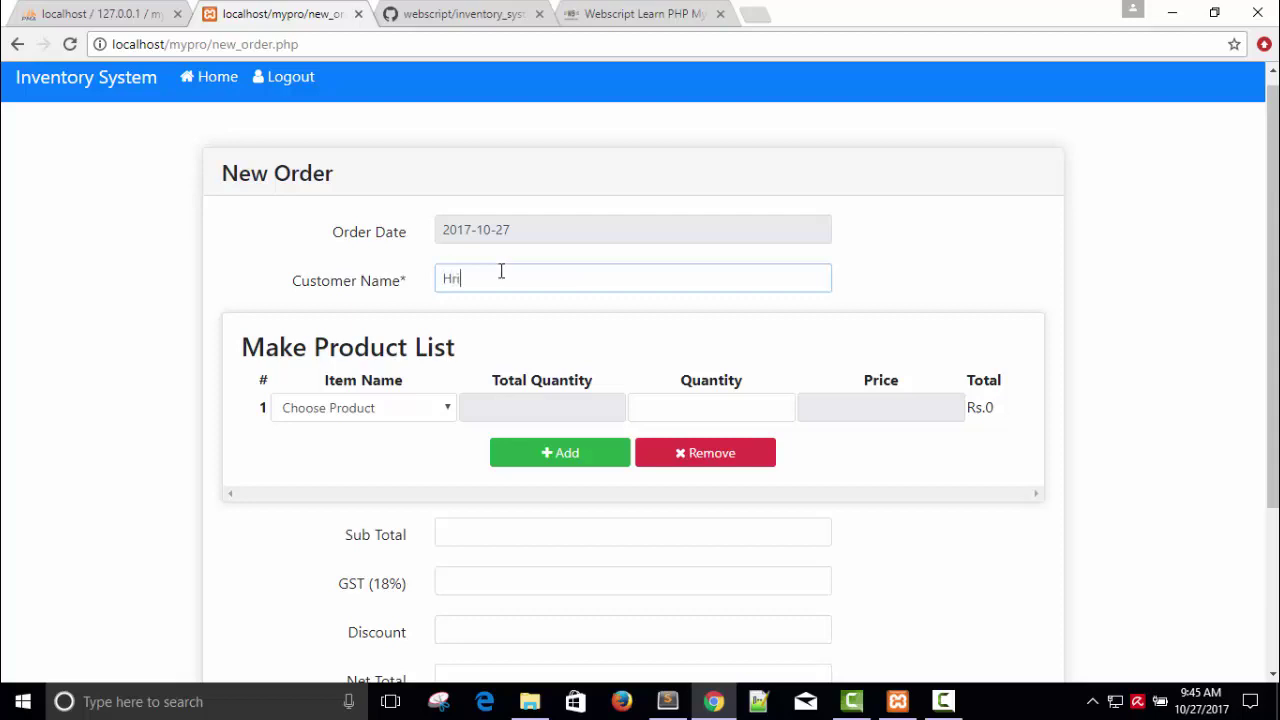
{"action": "type", "text": "thik"}
{"action": "left_click", "coordinate": [340, 409]}
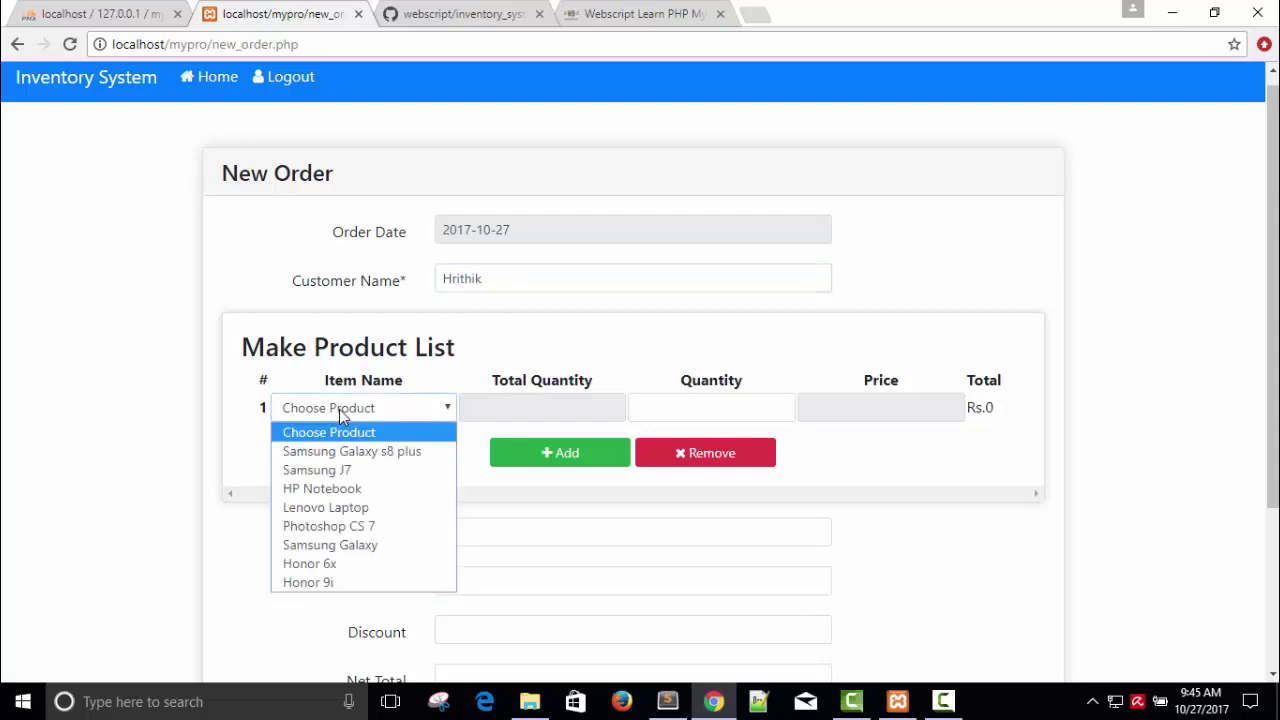
{"action": "left_click", "coordinate": [350, 451]}
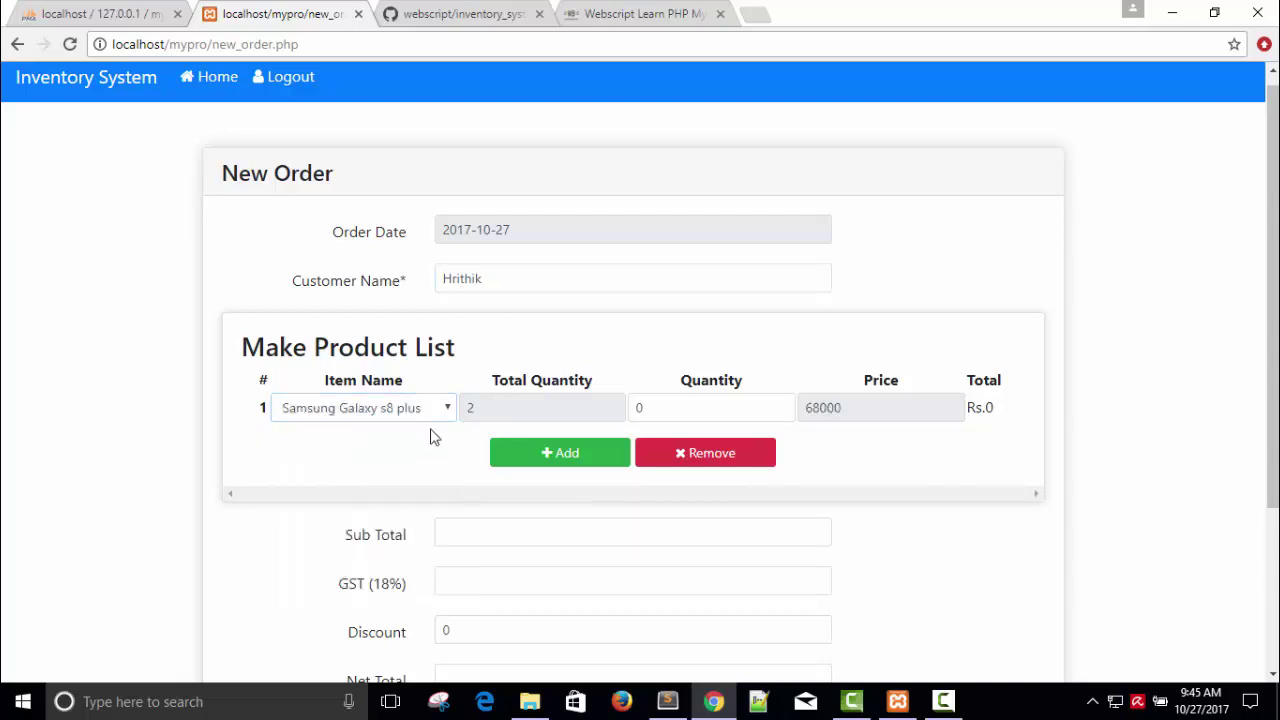
Step: Set row 1 quantity to 1 after stock warnings reject 3 and 12, giving net total 80240
{"action": "left_click", "coordinate": [685, 405]}
{"action": "key", "text": "BackSpace"}
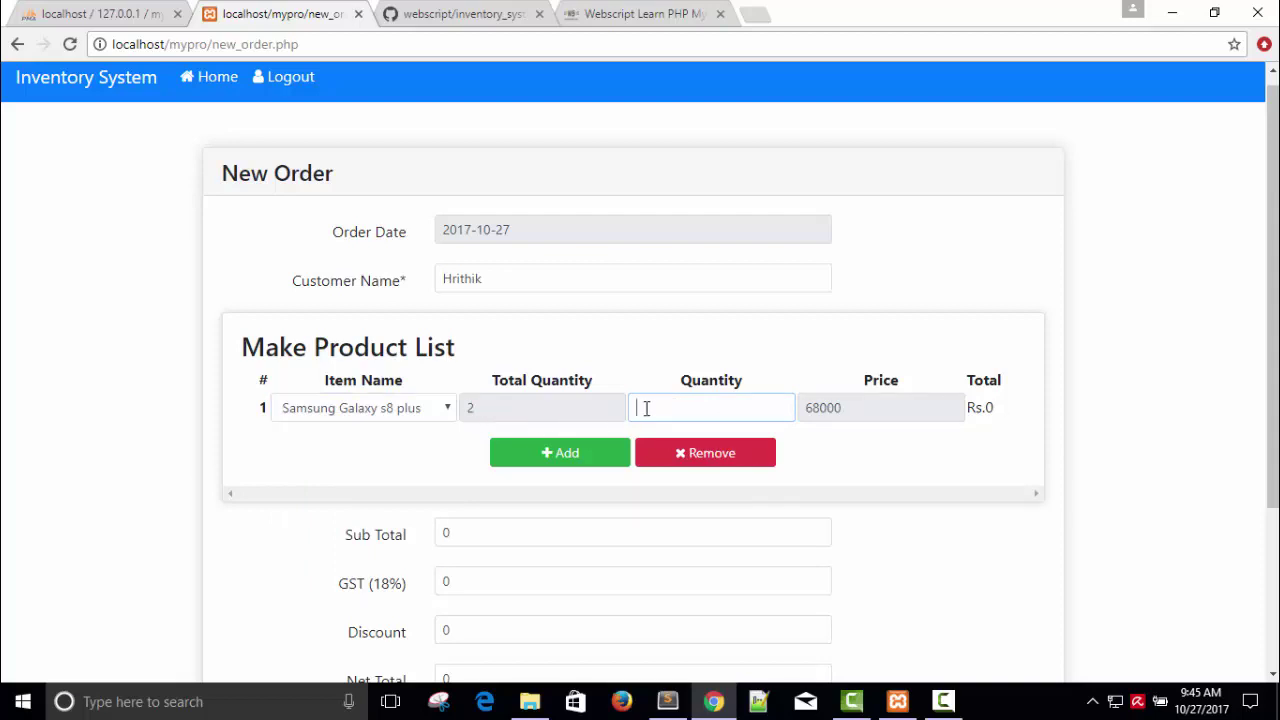
{"action": "type", "text": "3"}
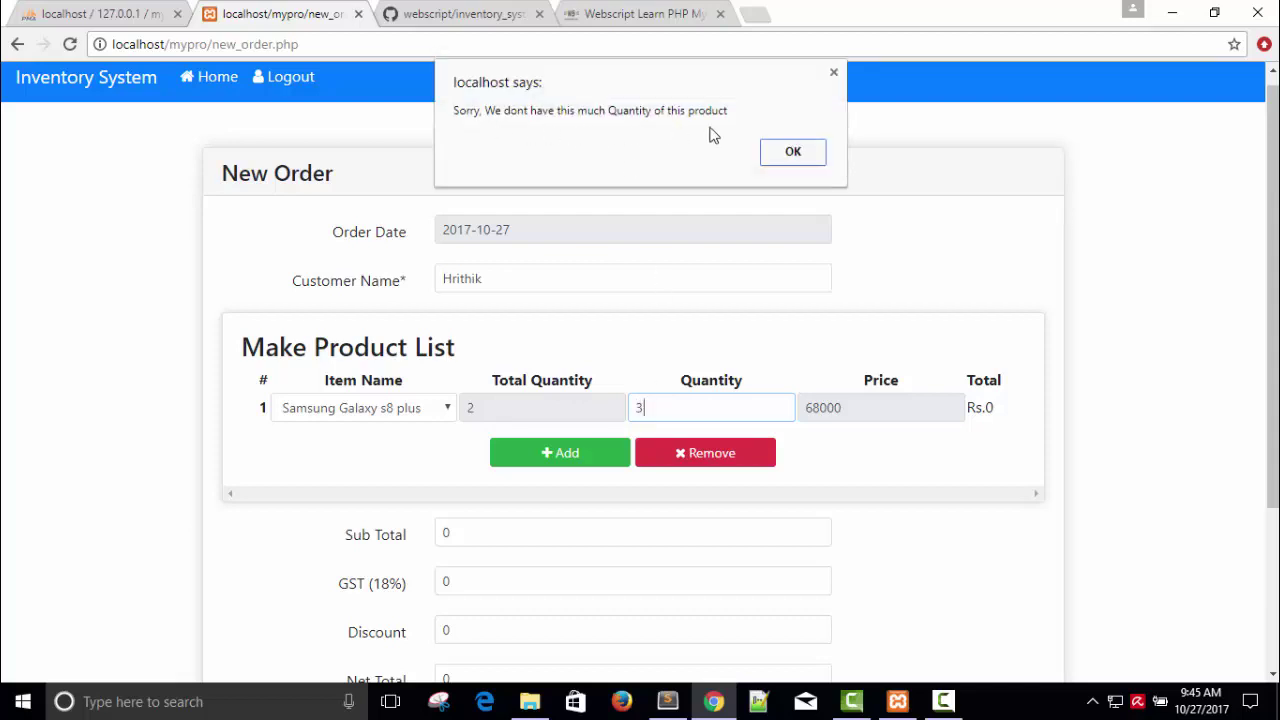
{"action": "left_click", "coordinate": [794, 152]}
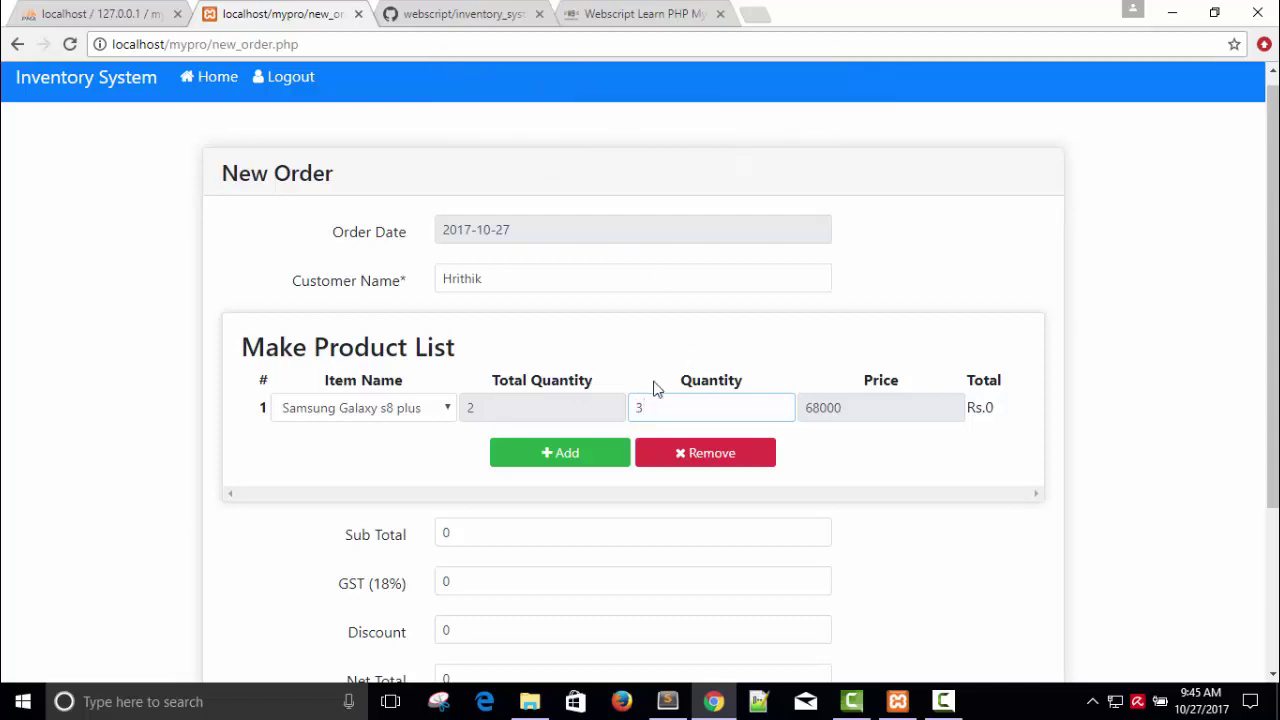
{"action": "type", "text": "12"}
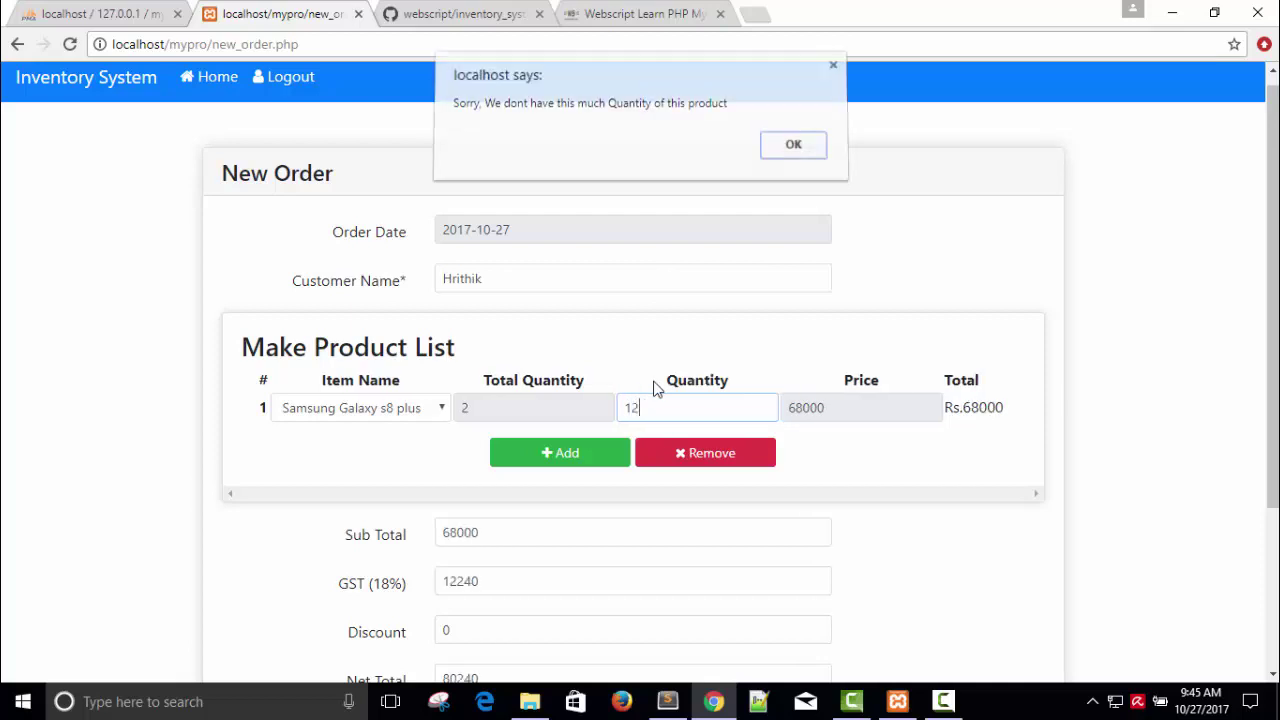
{"action": "key", "text": "Return"}
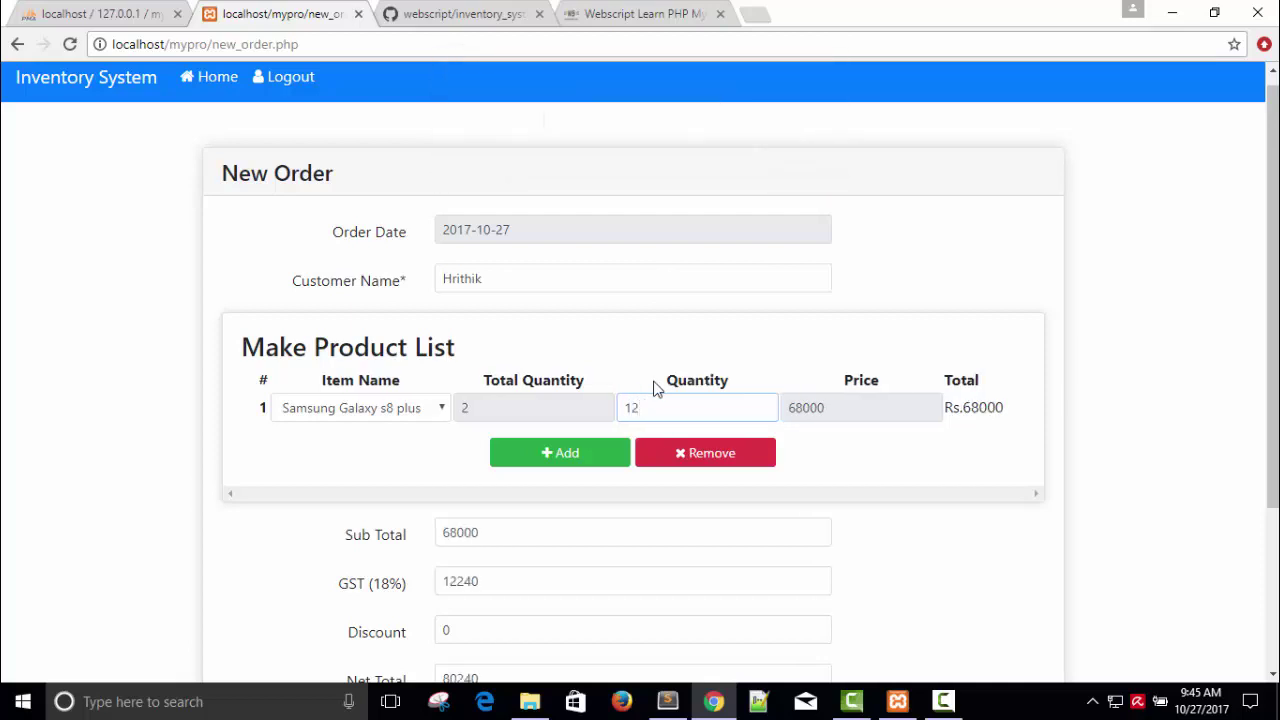
{"action": "key", "text": "BackSpace"}
{"action": "key", "text": "BackSpace"}
{"action": "type", "text": "2"}
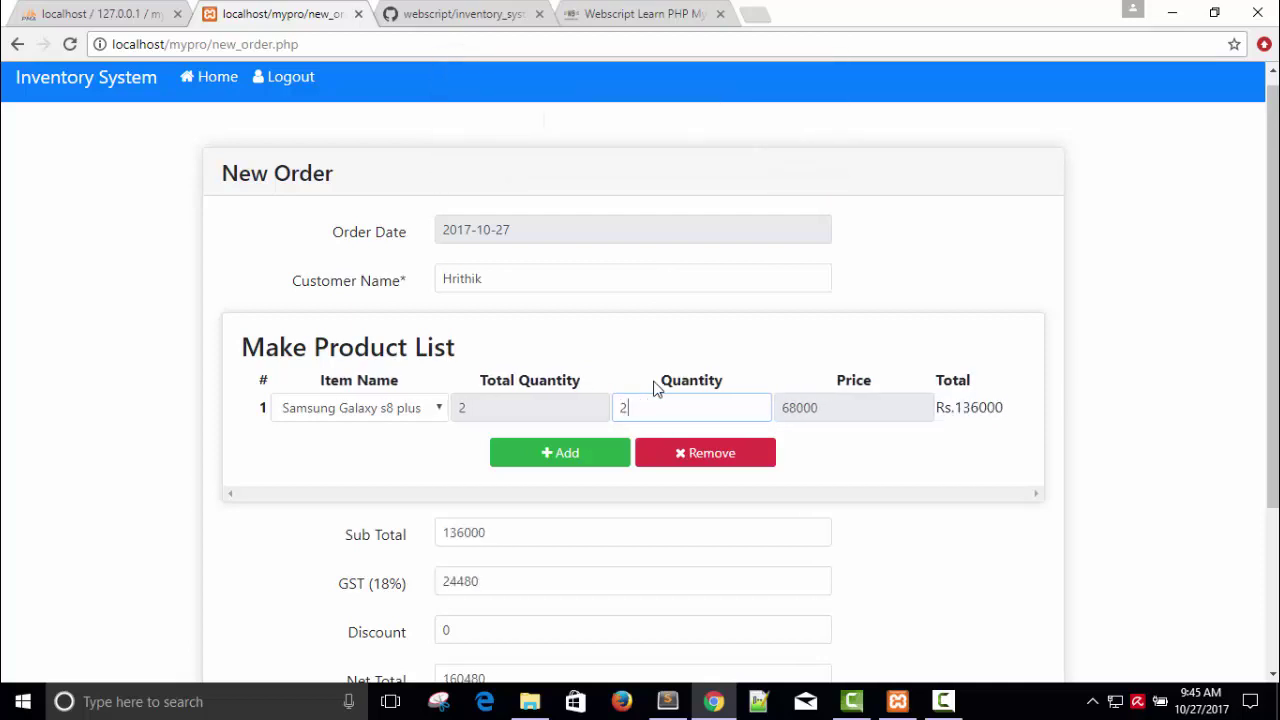
{"action": "key", "text": "BackSpace"}
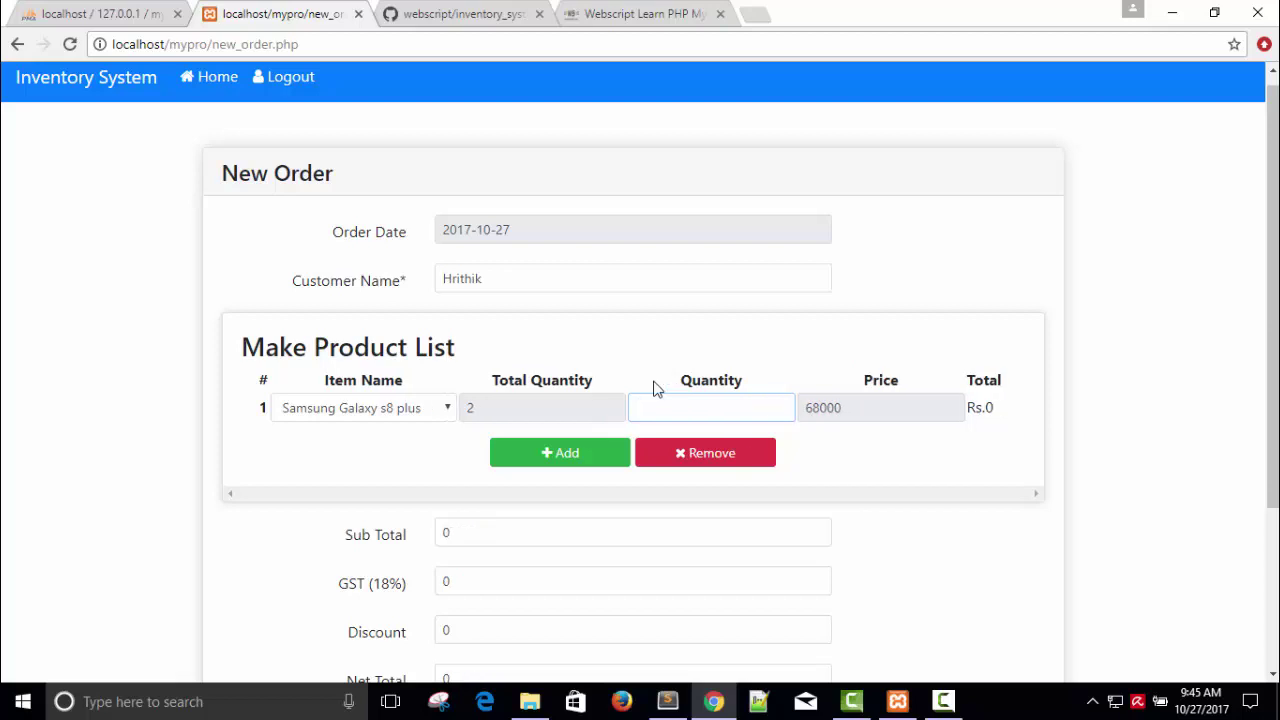
{"action": "type", "text": "1"}
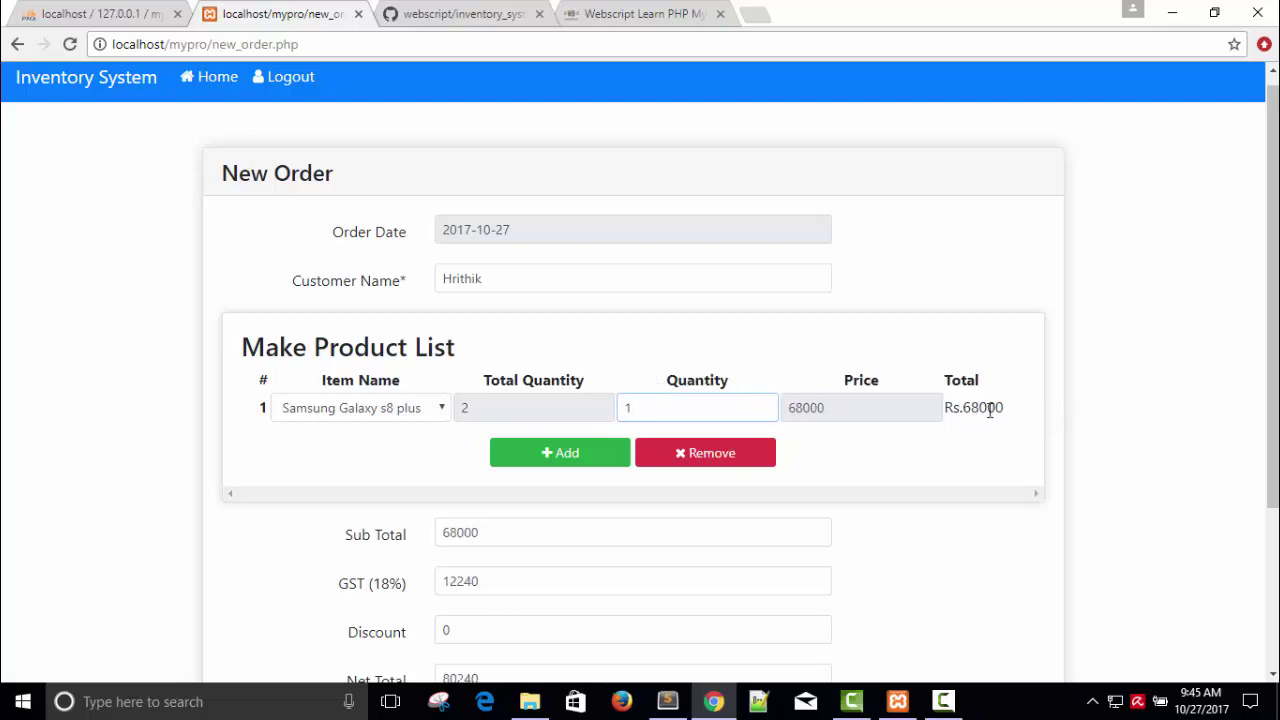
Step: Add a second row with Photoshop CS 7 at quantity 3
{"action": "left_click", "coordinate": [542, 453]}
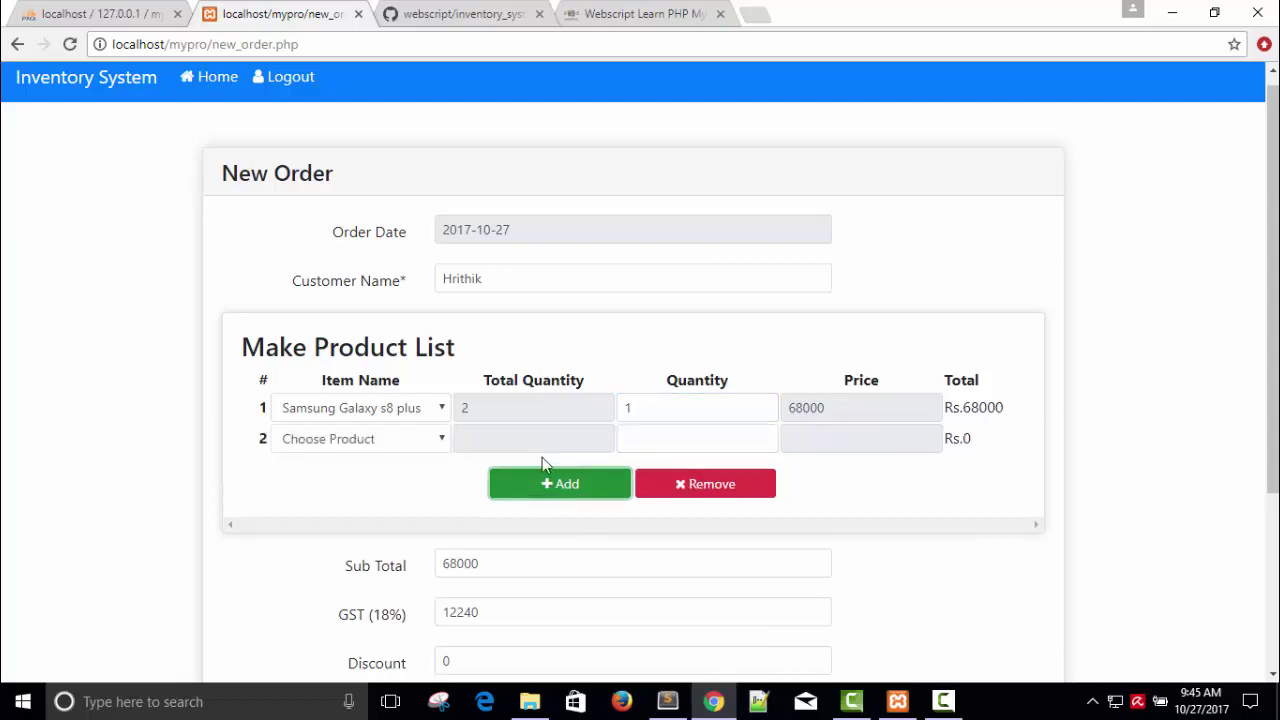
{"action": "left_click", "coordinate": [432, 442]}
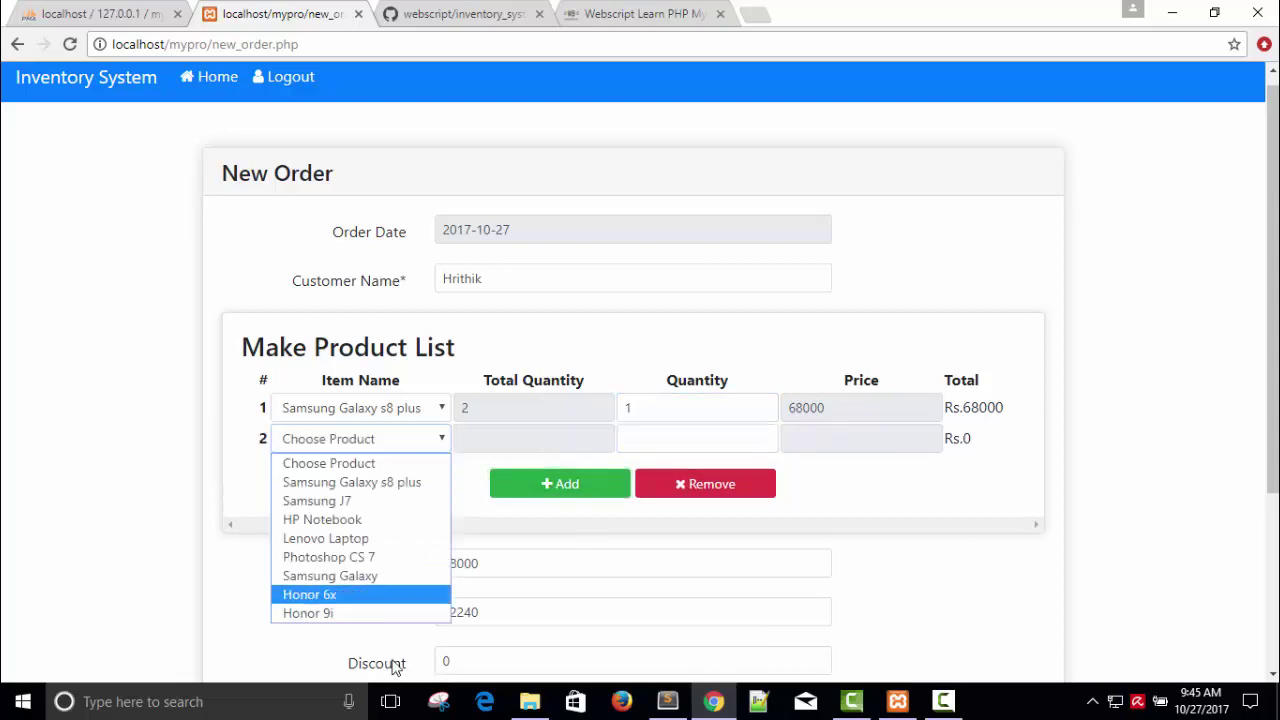
{"action": "left_click", "coordinate": [386, 557]}
{"action": "left_click", "coordinate": [657, 432]}
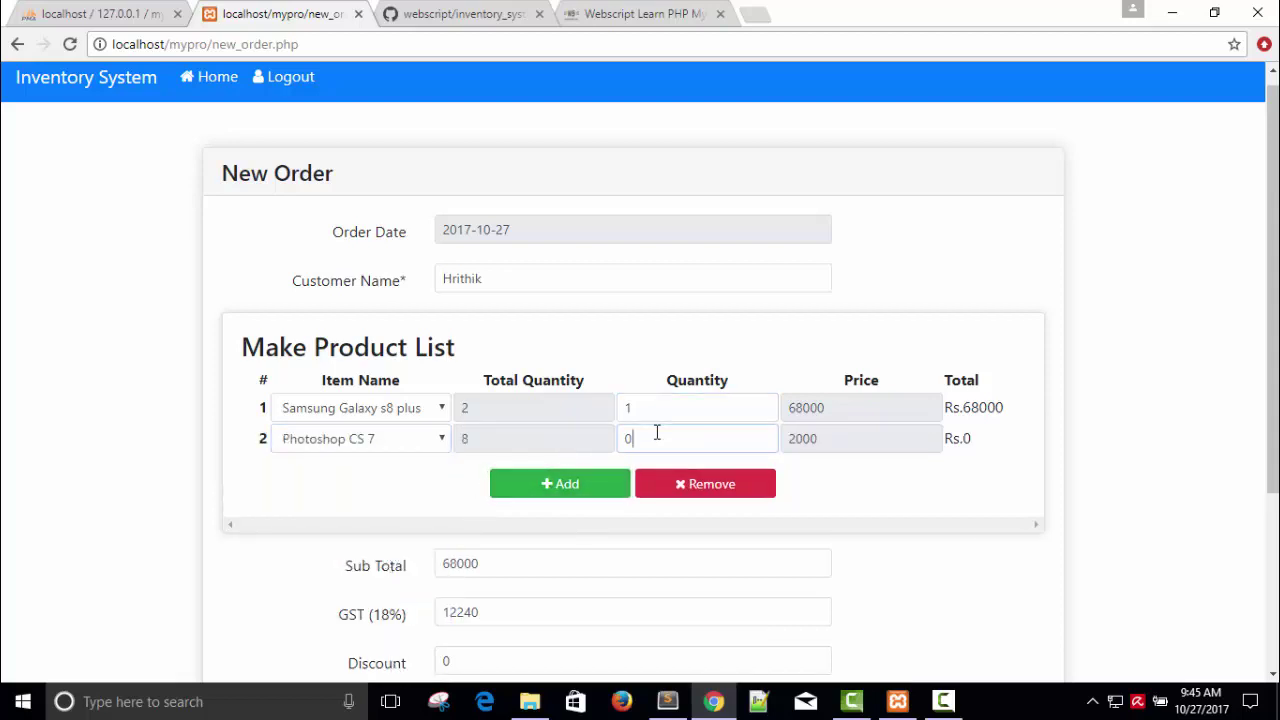
{"action": "type", "text": "3"}
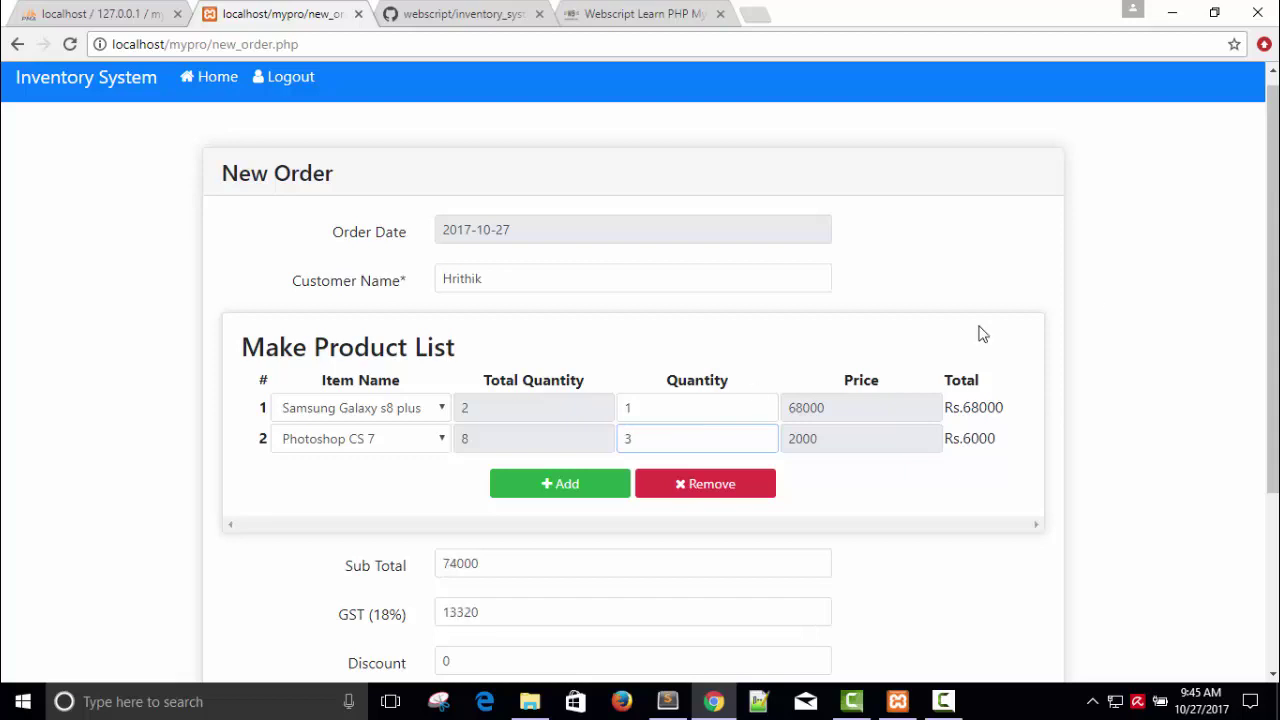
{"action": "scroll", "coordinate": [1094, 296], "scroll_direction": "down", "scroll_amount": 1}
Step: Add a third row with Lenovo Laptop at quantity 2, replacing an initial Honor 6x pick
{"action": "left_click", "coordinate": [583, 378]}
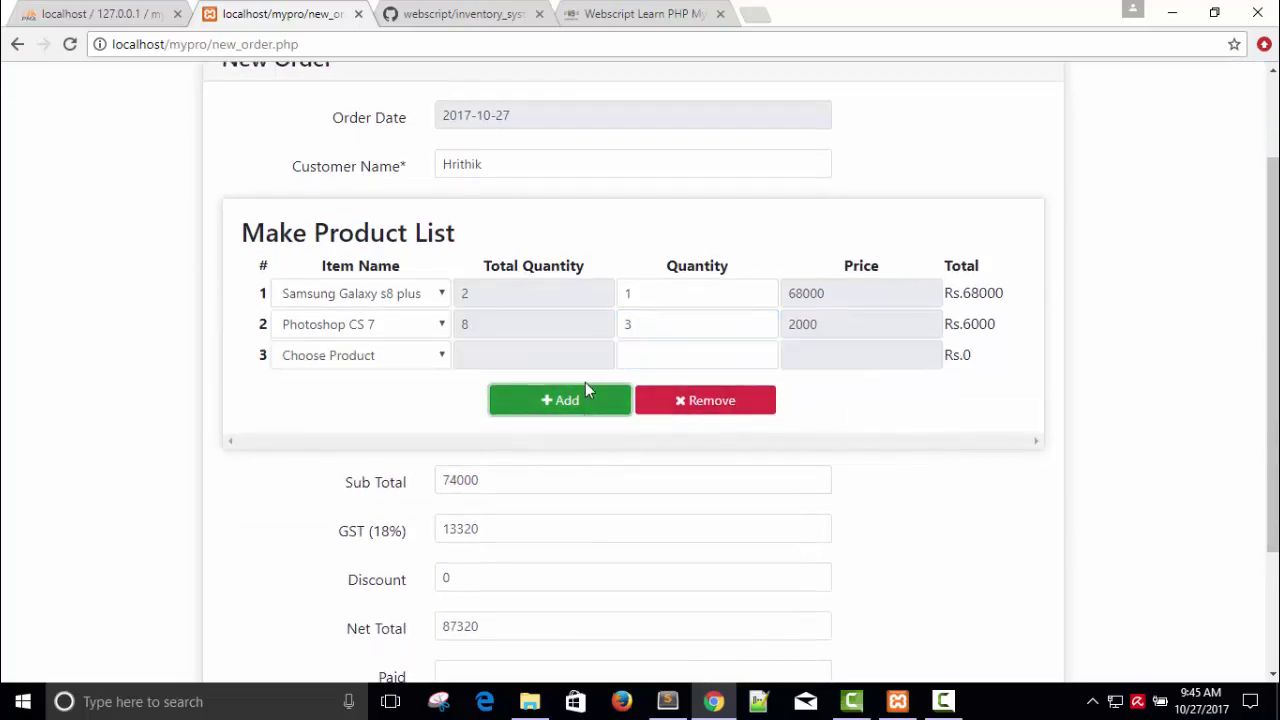
{"action": "left_click", "coordinate": [366, 356]}
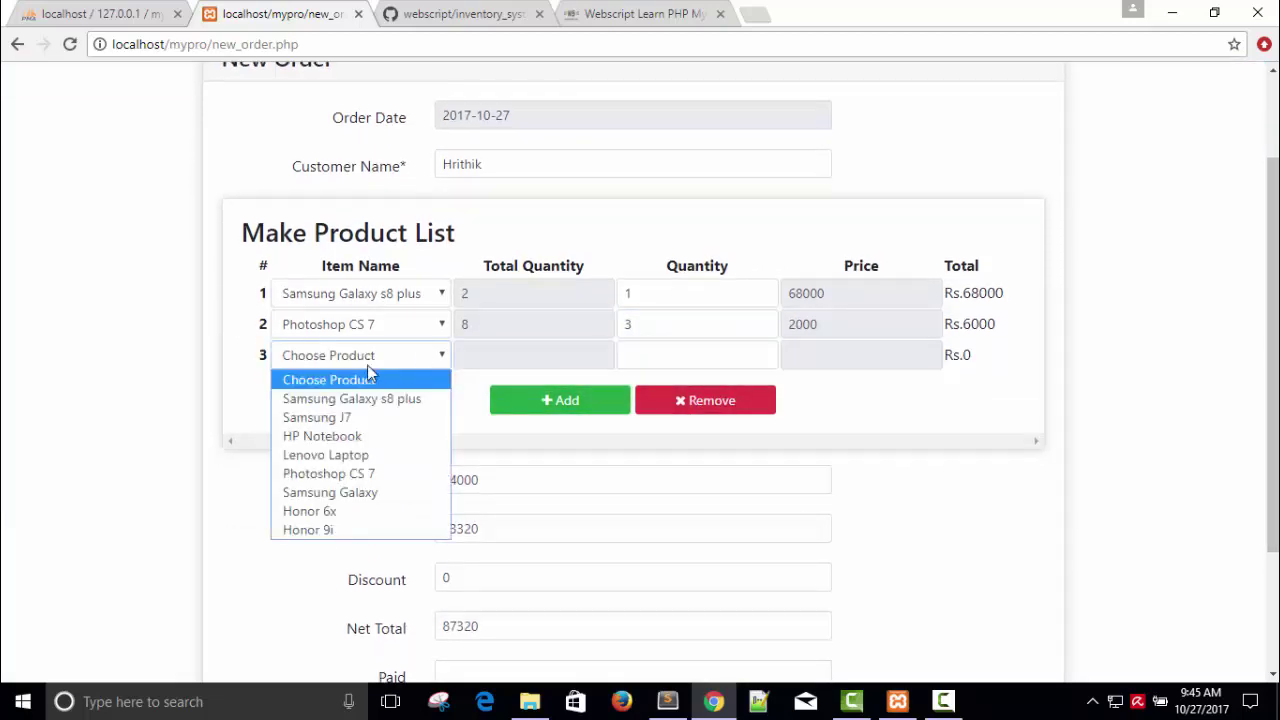
{"action": "left_click", "coordinate": [365, 513]}
{"action": "left_click", "coordinate": [631, 363]}
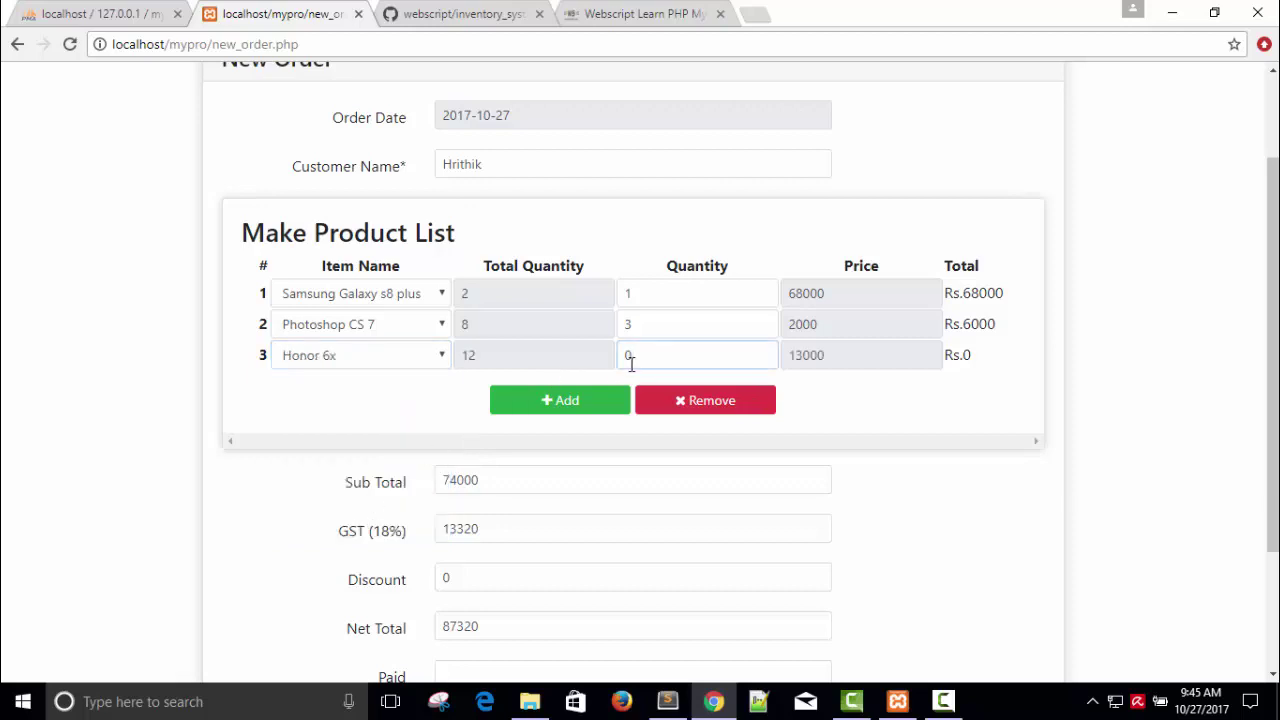
{"action": "type", "text": "1"}
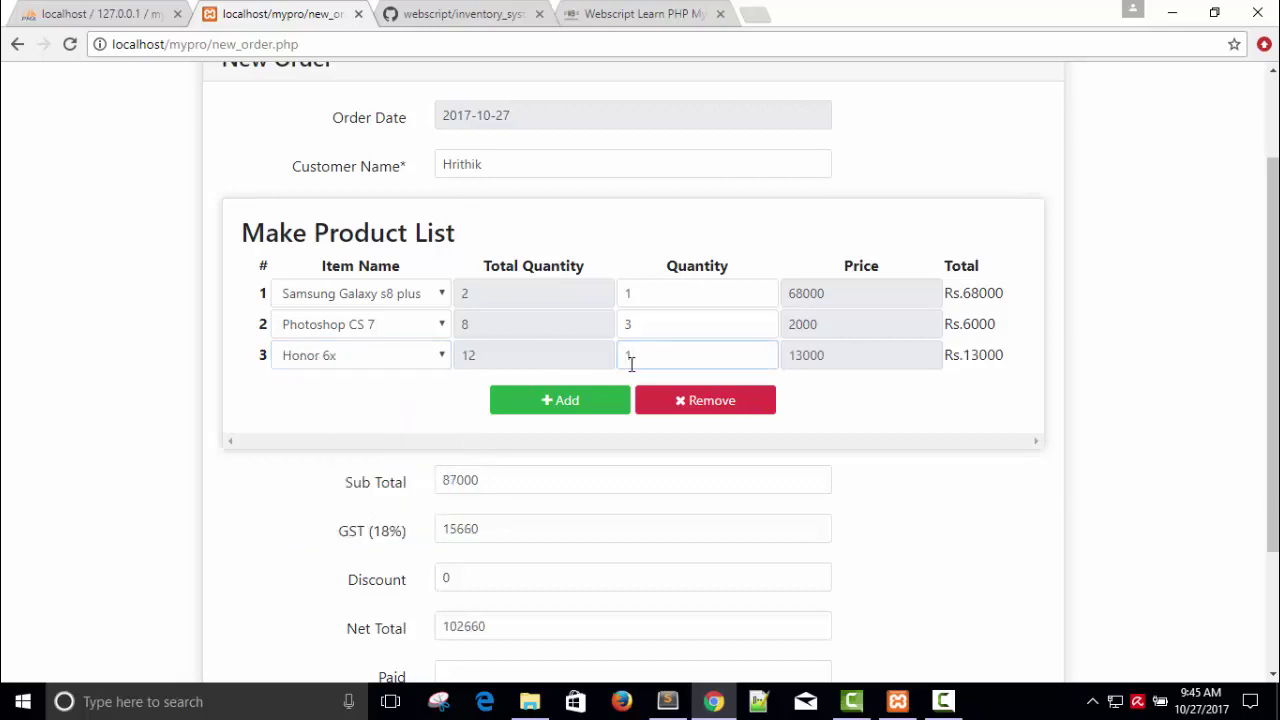
{"action": "left_click", "coordinate": [378, 360]}
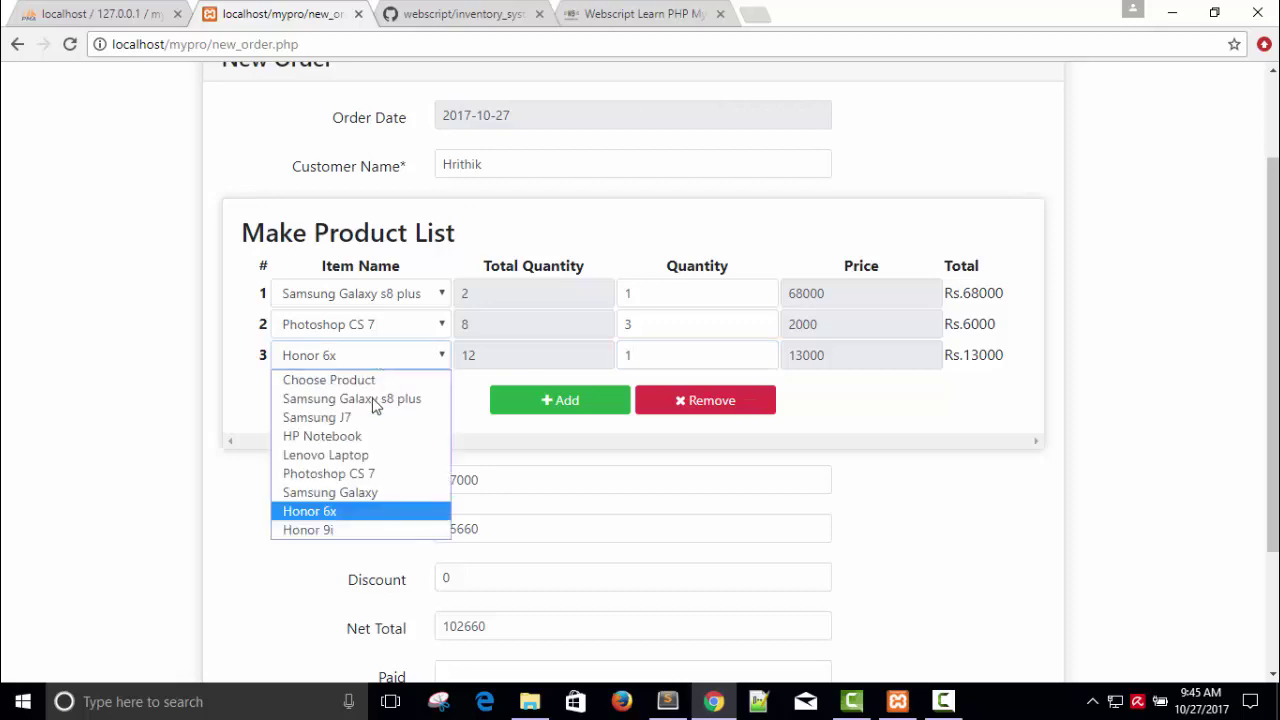
{"action": "left_click", "coordinate": [365, 457]}
{"action": "left_click", "coordinate": [668, 352]}
{"action": "key", "text": "BackSpace"}
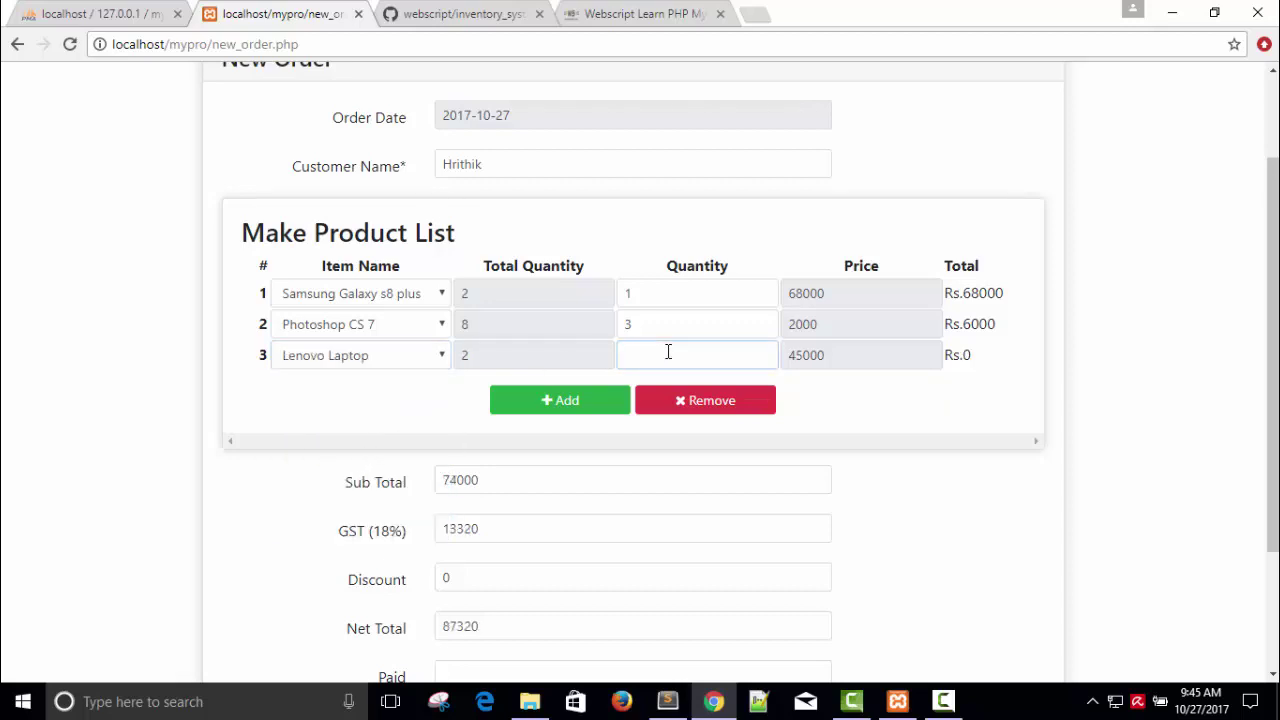
{"action": "type", "text": "2"}
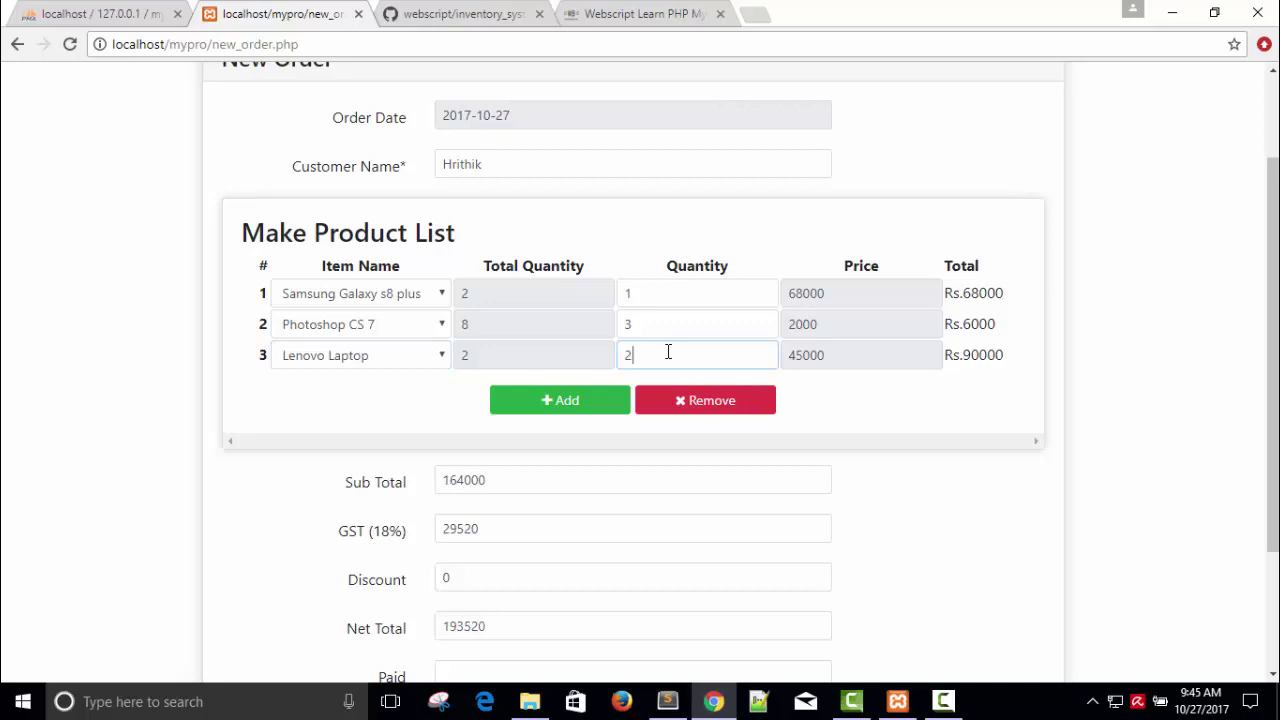
Step: Enter a 5000 discount after checking the 164000 subtotal and 29520 GST
{"action": "scroll", "coordinate": [1268, 250], "scroll_direction": "down", "scroll_amount": 2}
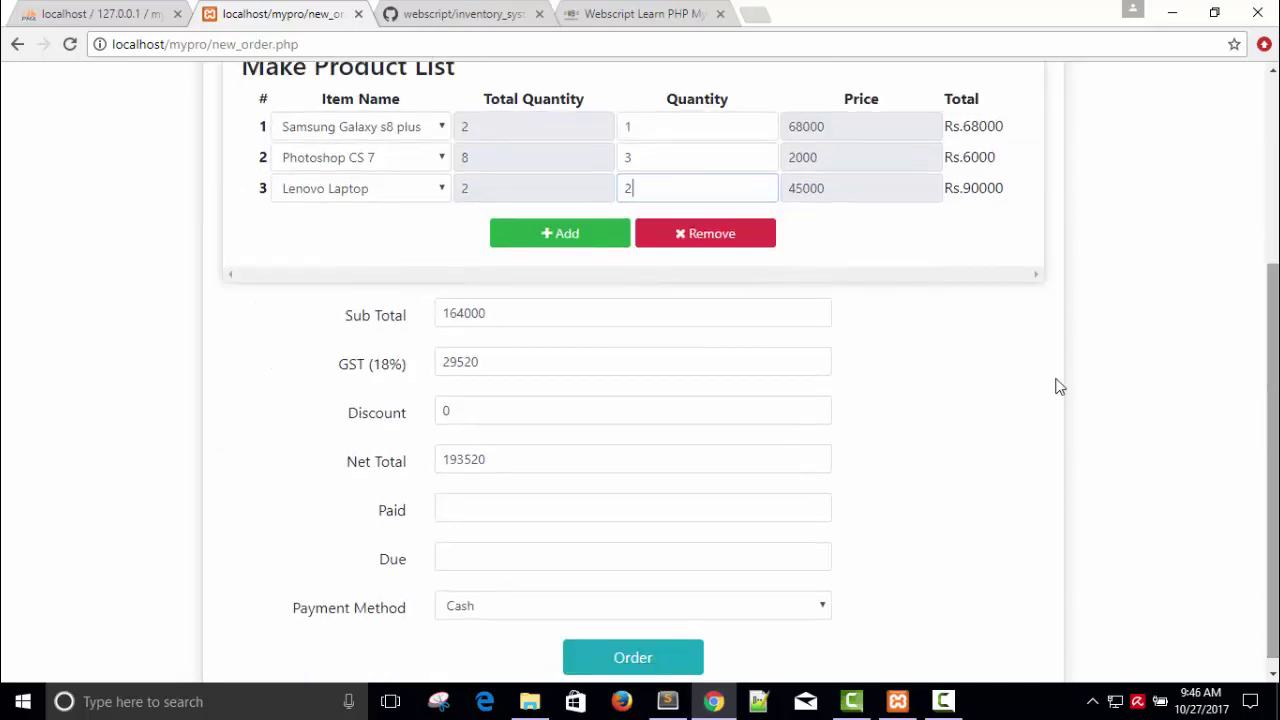
{"action": "left_click", "coordinate": [456, 412]}
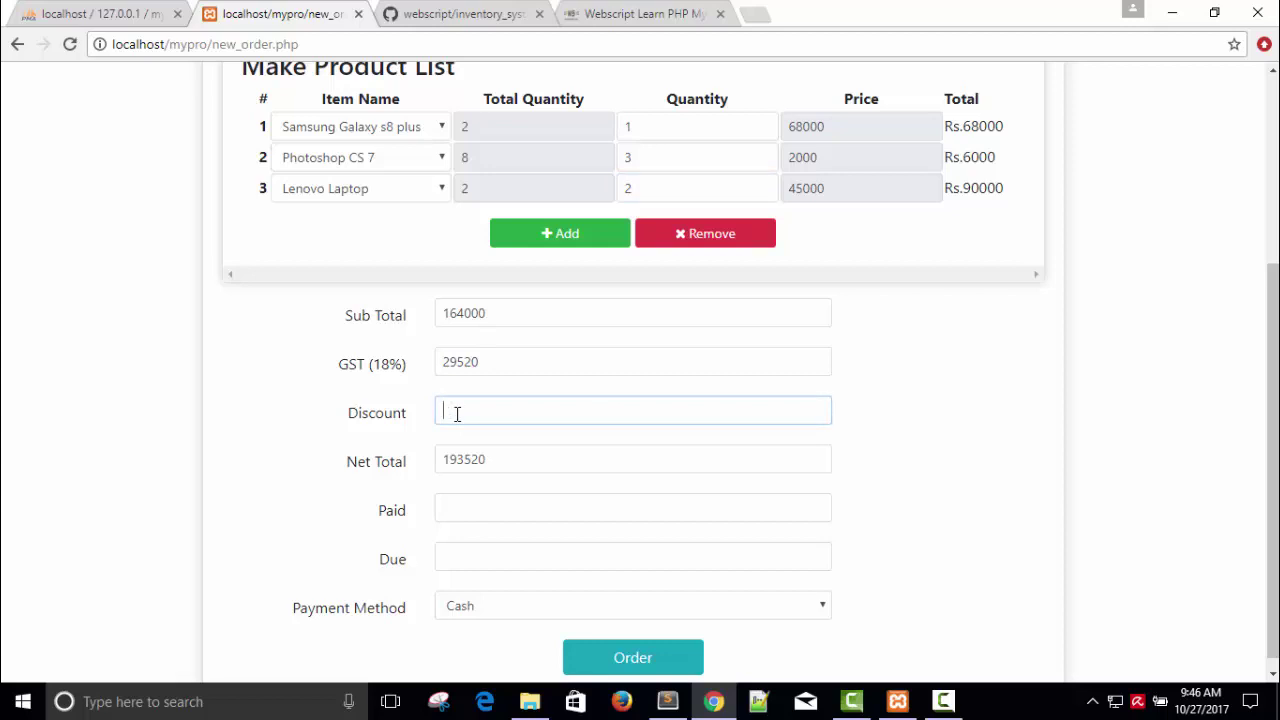
{"action": "mouse_move", "coordinate": [487, 362]}
{"action": "left_mouse_down"}
{"action": "mouse_move", "coordinate": [444, 364]}
{"action": "mouse_move", "coordinate": [486, 363]}
{"action": "left_mouse_up"}
{"action": "left_click", "coordinate": [484, 364]}
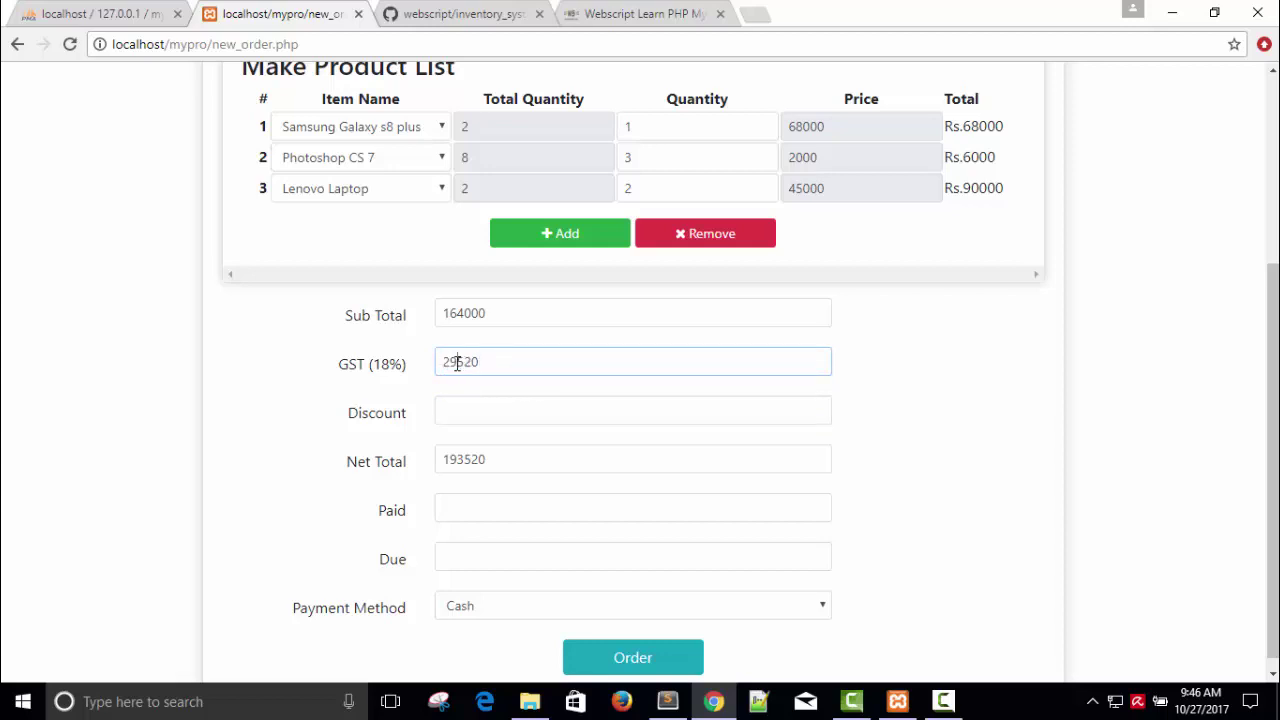
{"action": "double_click", "coordinate": [457, 363]}
{"action": "left_click_drag", "start_coordinate": [490, 316], "coordinate": [439, 318]}
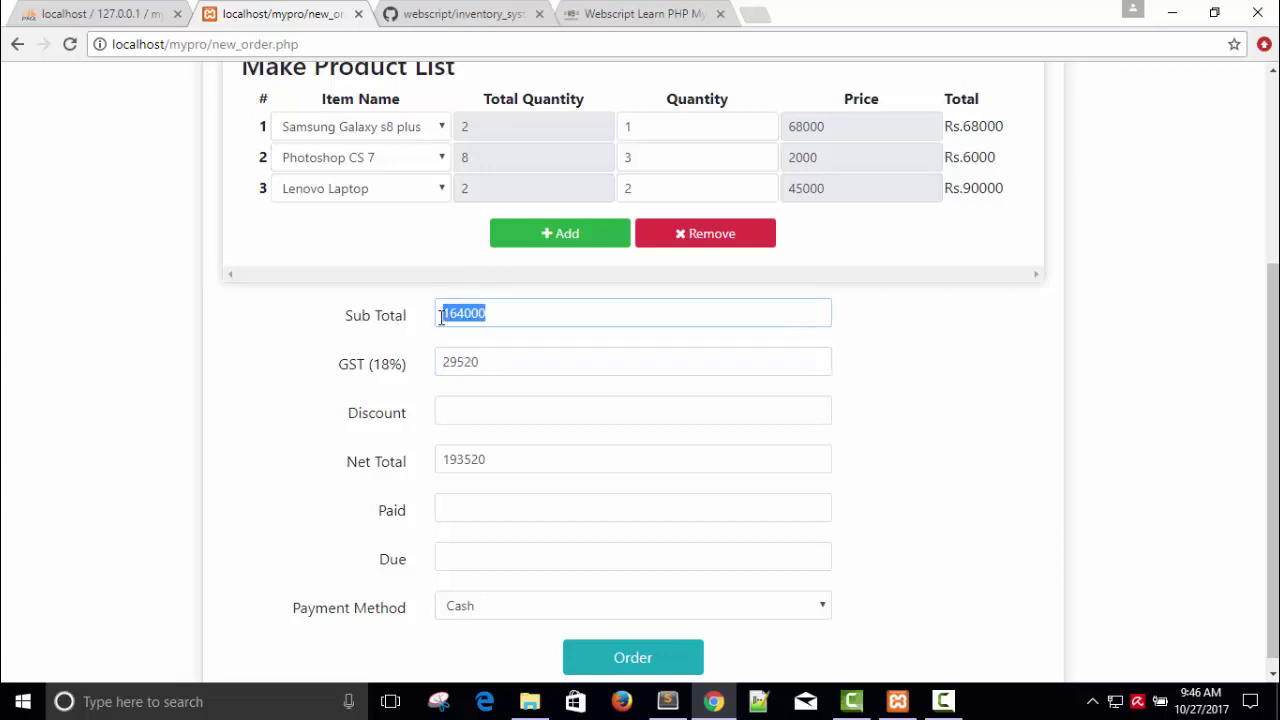
{"action": "left_click", "coordinate": [483, 364]}
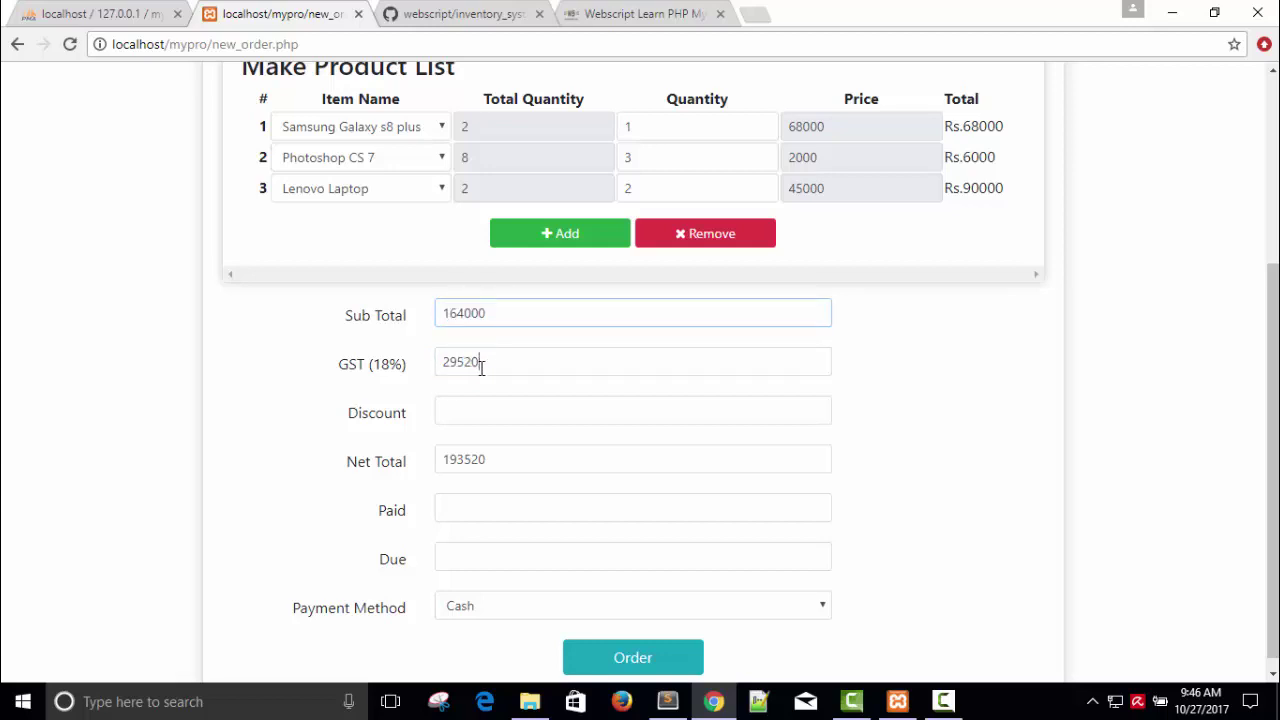
{"action": "left_click", "coordinate": [456, 414]}
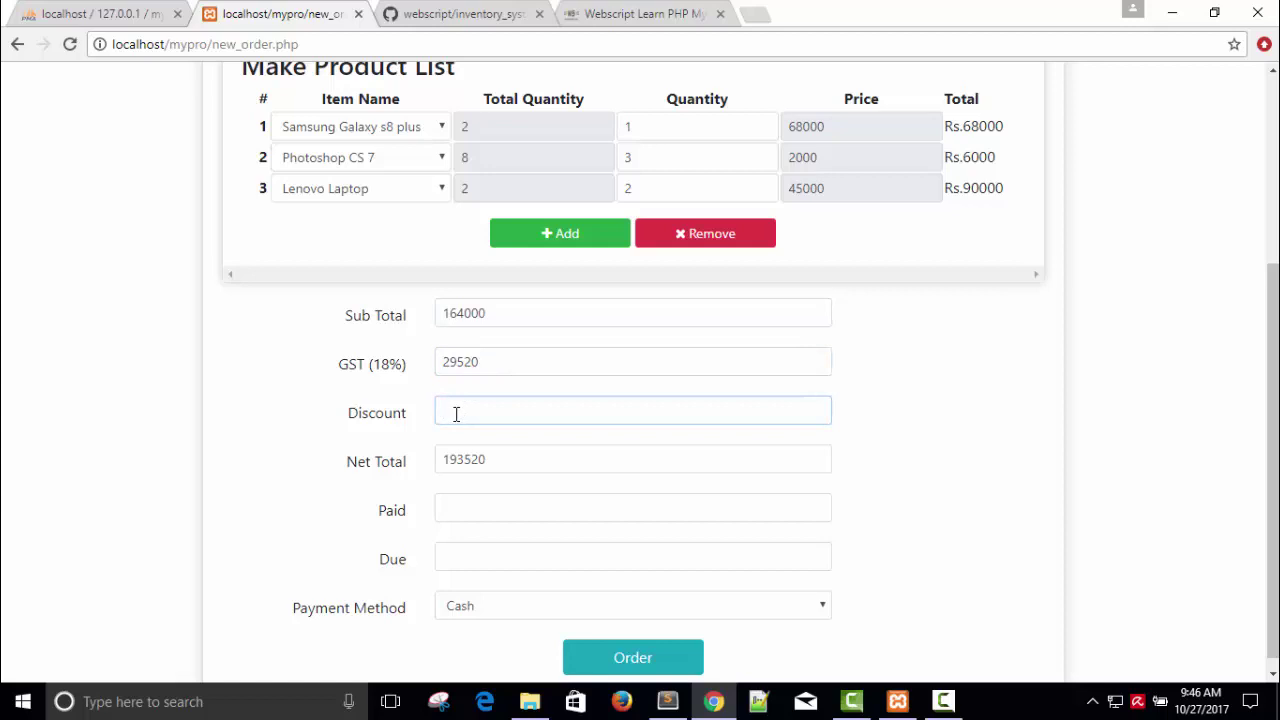
{"action": "type", "text": "5000"}
Step: Record a paid amount of 188520 with Cash as the payment method
{"action": "left_click", "coordinate": [457, 511]}
{"action": "type", "text": "1"}
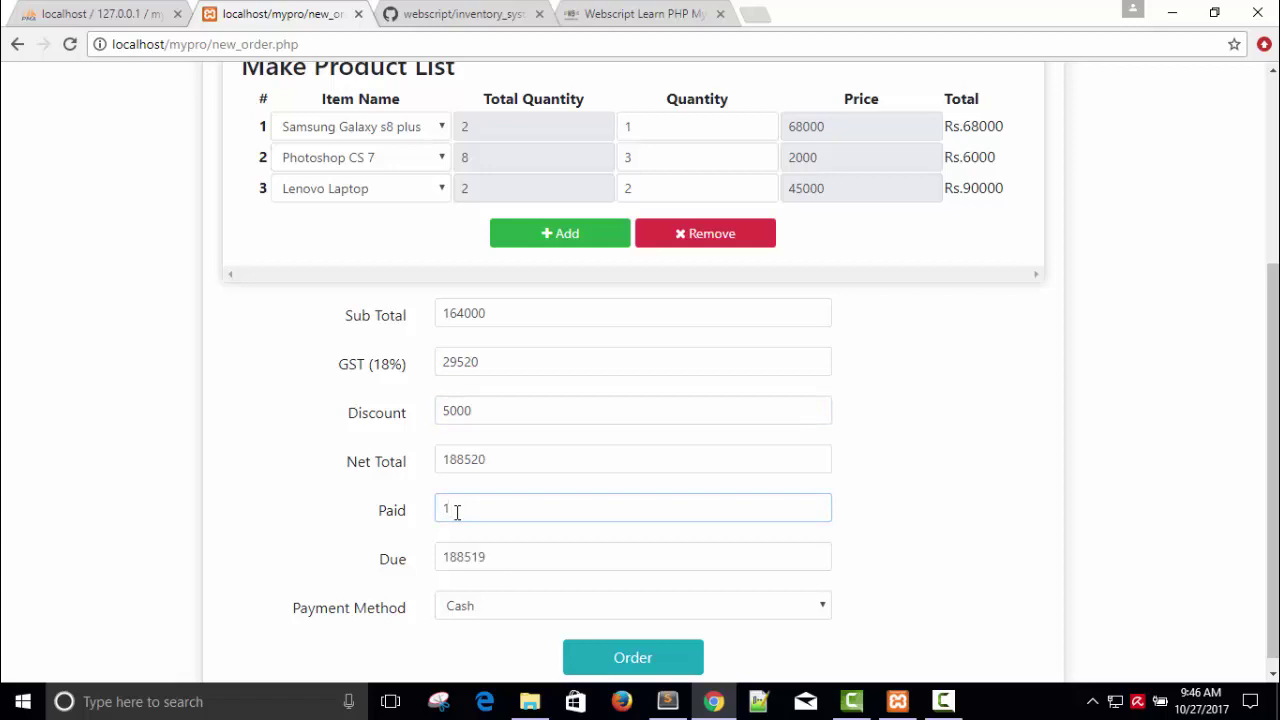
{"action": "type", "text": "88520"}
{"action": "left_click", "coordinate": [523, 615]}
{"action": "left_click", "coordinate": [523, 615]}
{"action": "scroll", "coordinate": [1272, 460], "scroll_direction": "down", "scroll_amount": 1}
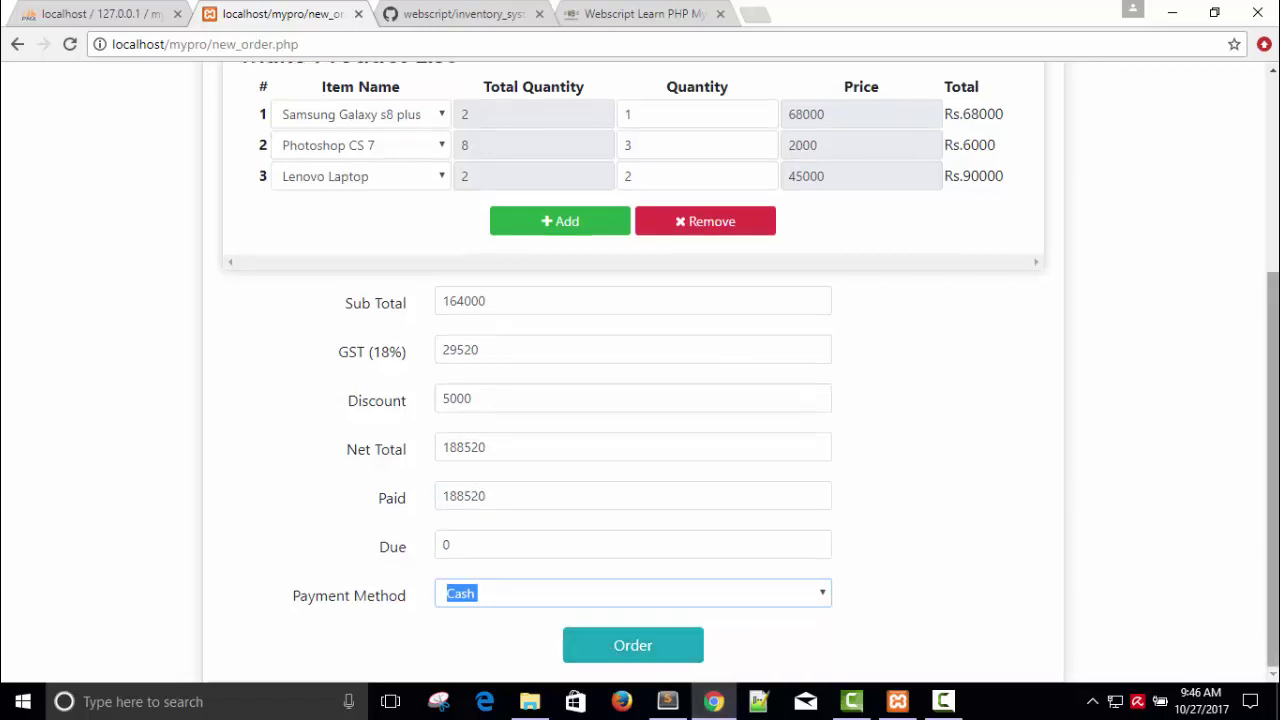
Step: Reduce the Lenovo Laptop quantity in row 3 from 2 to 1, making net total 140420
{"action": "scroll", "coordinate": [812, 302], "scroll_direction": "up", "scroll_amount": 1}
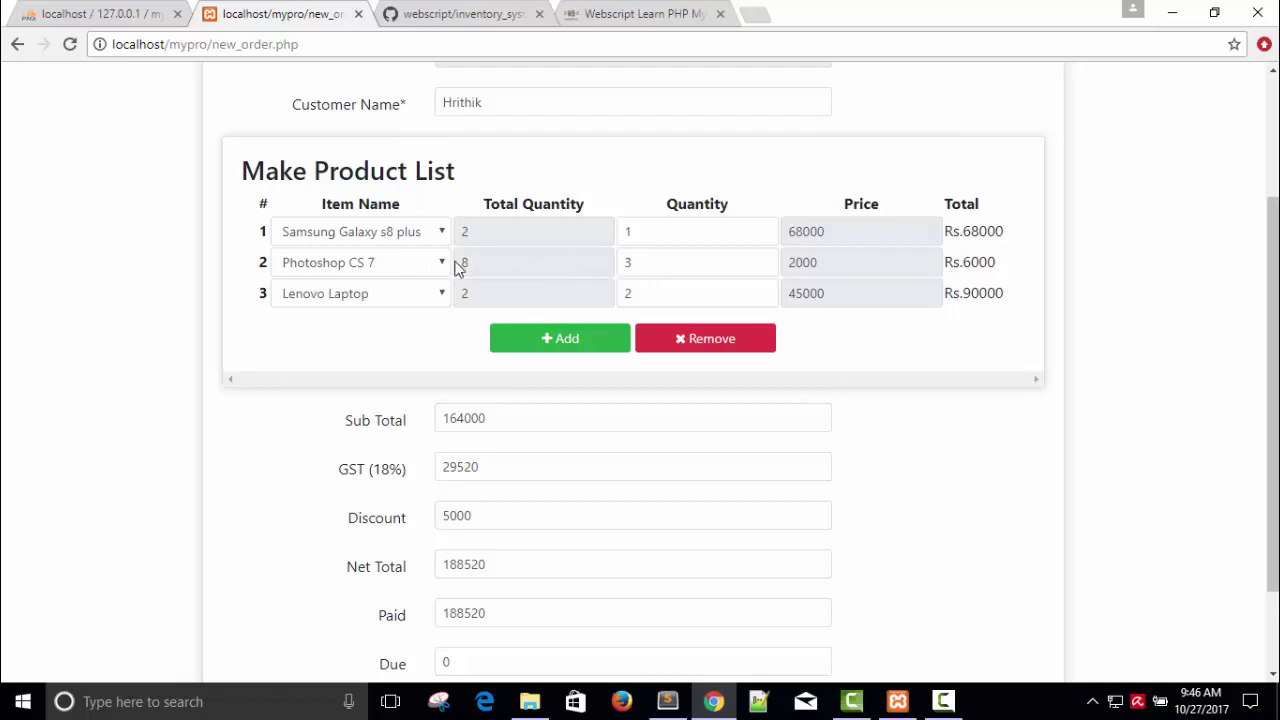
{"action": "left_click", "coordinate": [651, 297]}
{"action": "key", "text": "BackSpace"}
{"action": "type", "text": "2"}
{"action": "key", "text": "BackSpace"}
{"action": "type", "text": "1"}
Step: Place the order and request its invoice
{"action": "scroll", "coordinate": [651, 297], "scroll_direction": "down", "scroll_amount": 1}
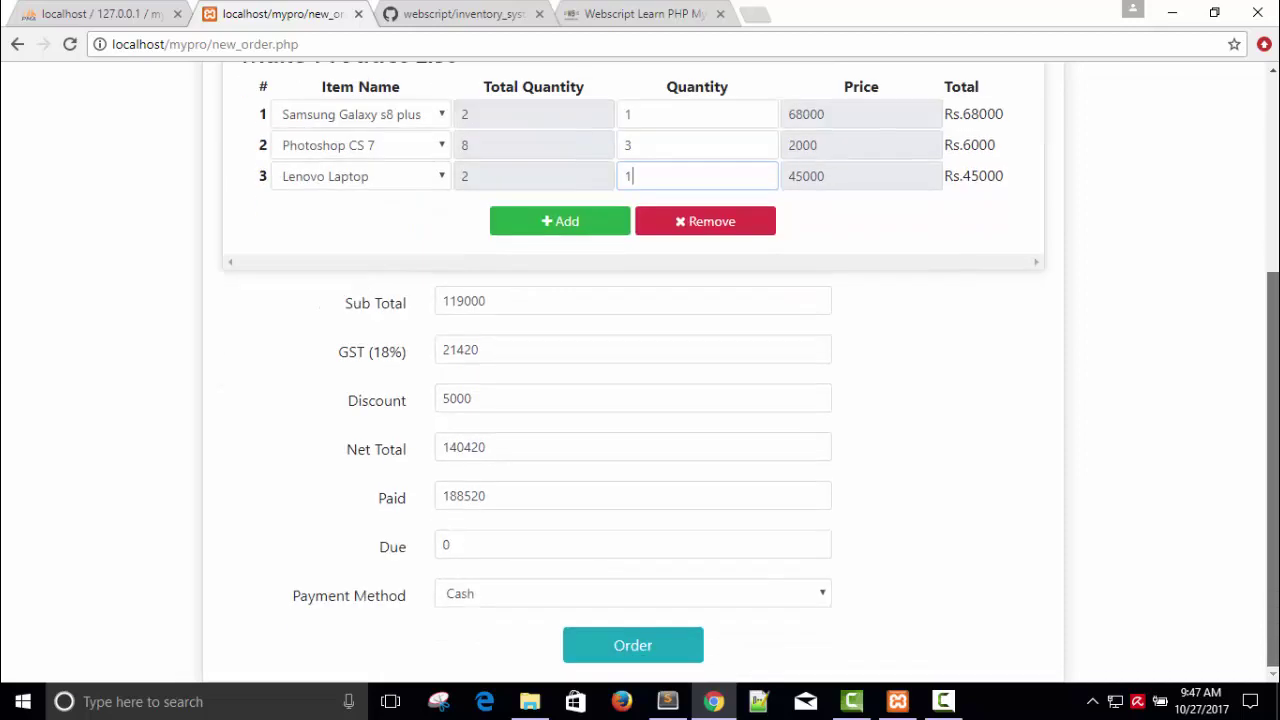
{"action": "left_click", "coordinate": [639, 643]}
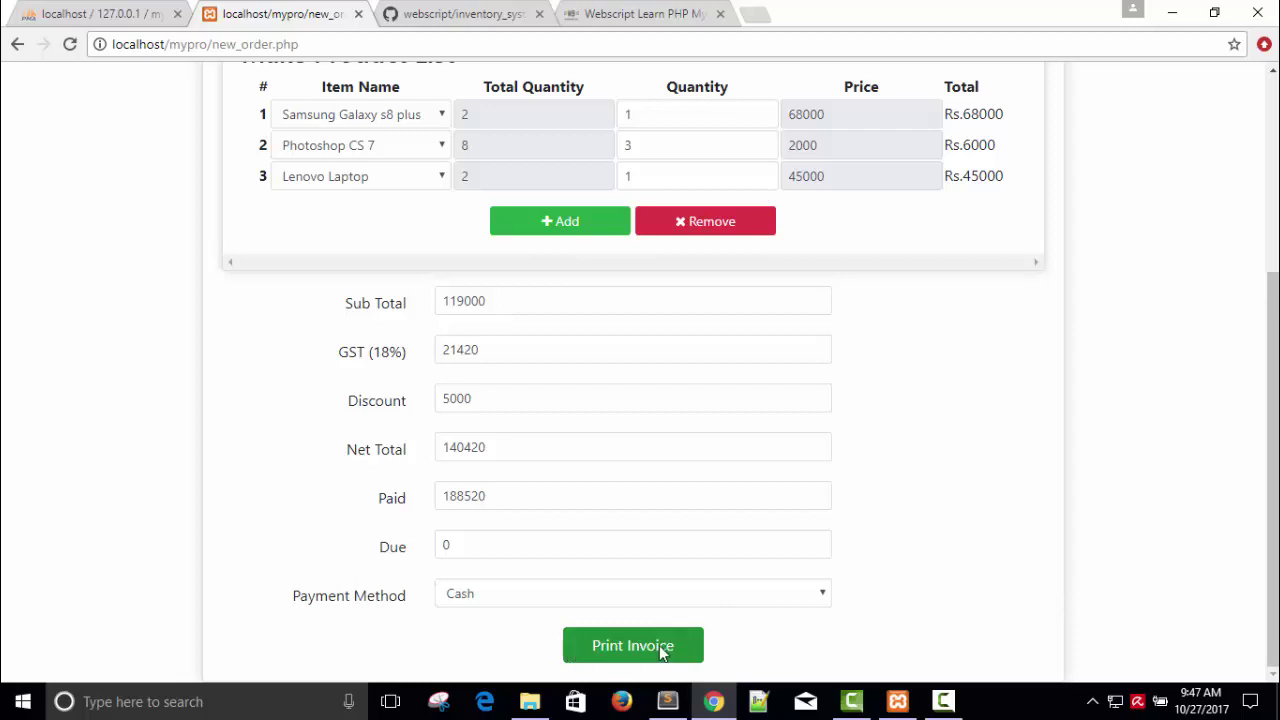
{"action": "left_click", "coordinate": [659, 645]}
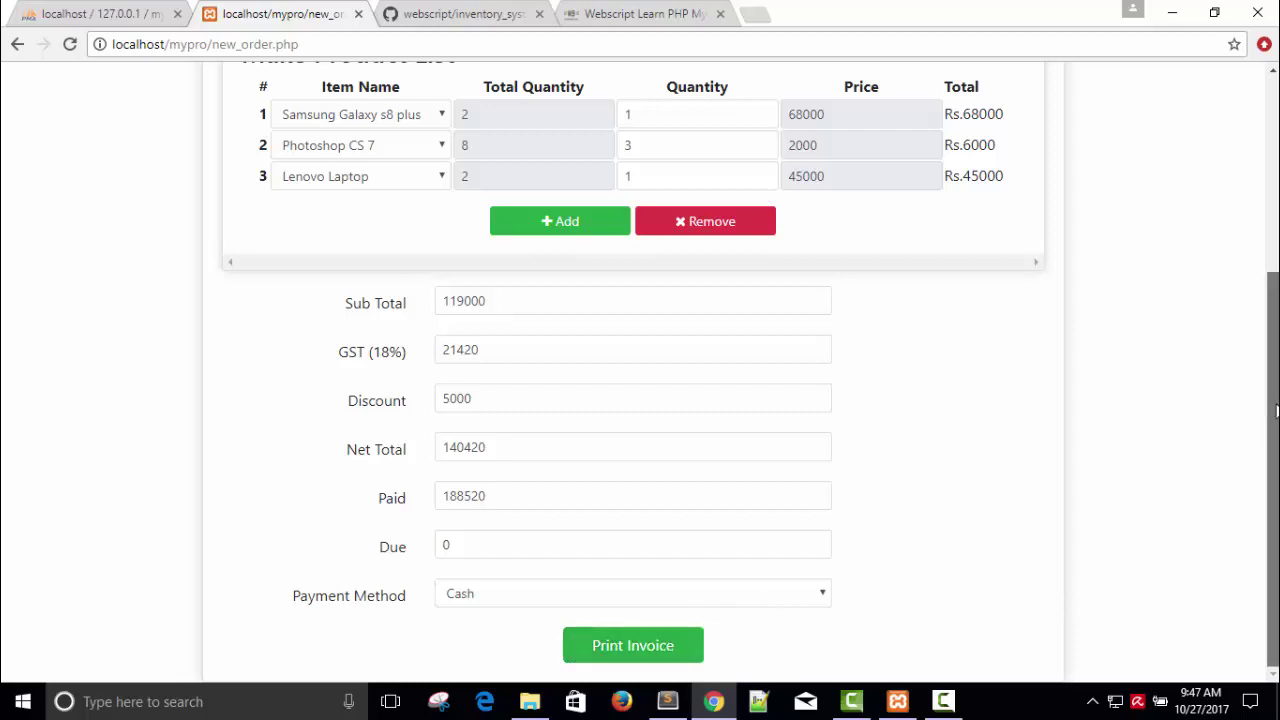
{"action": "left_click_drag", "start_coordinate": [1276, 192], "coordinate": [1276, 386]}
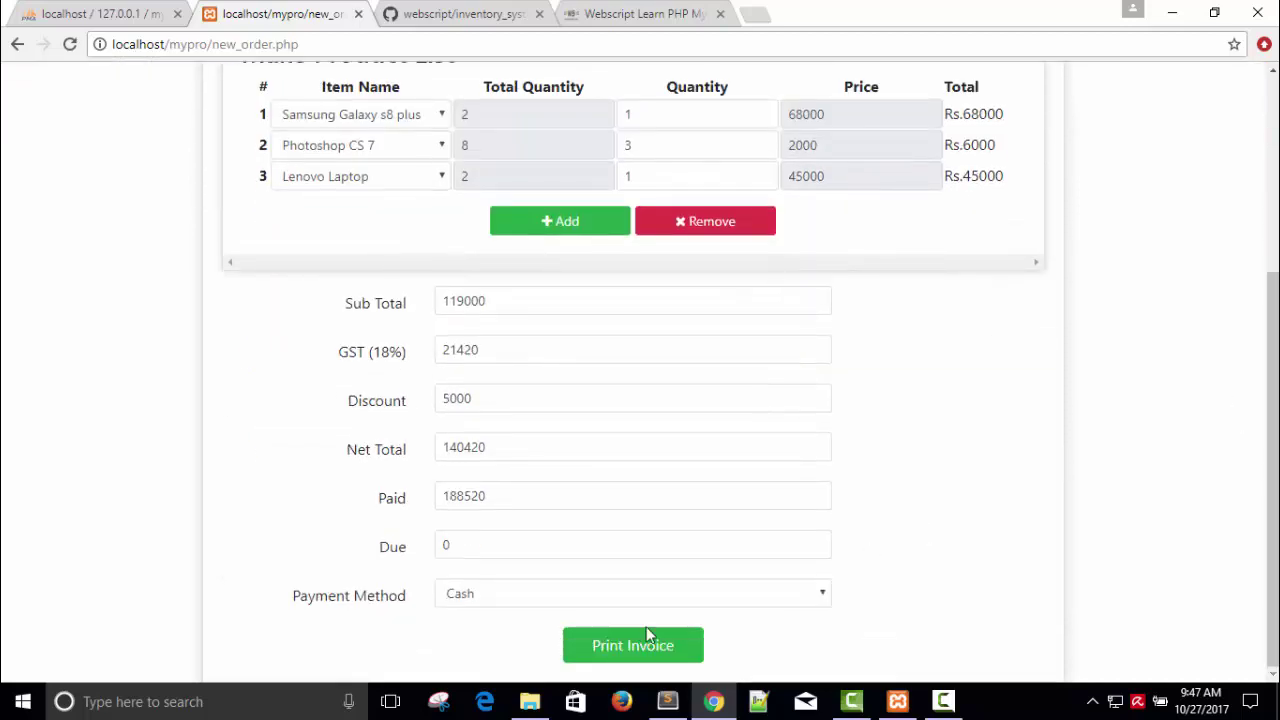
Step: Compare pro_qty values in phpMyAdmin's products table against the order form quantities
{"action": "left_click", "coordinate": [95, 8]}
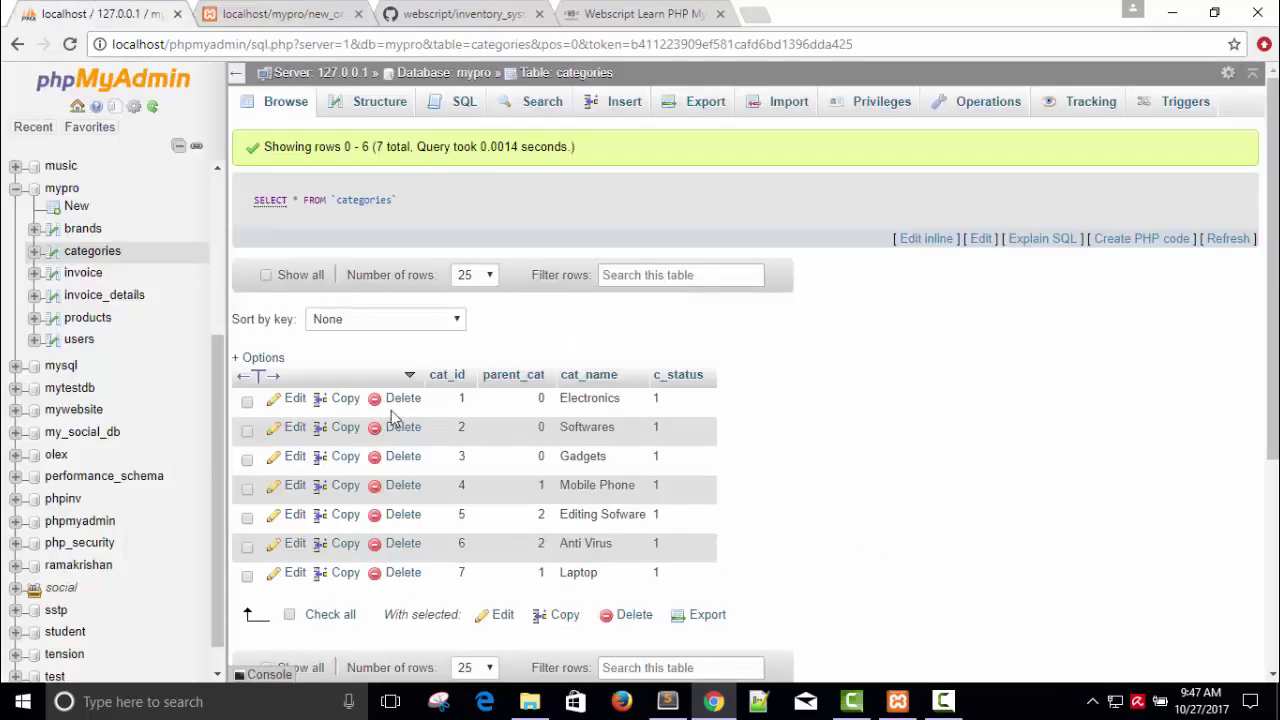
{"action": "left_click", "coordinate": [90, 318]}
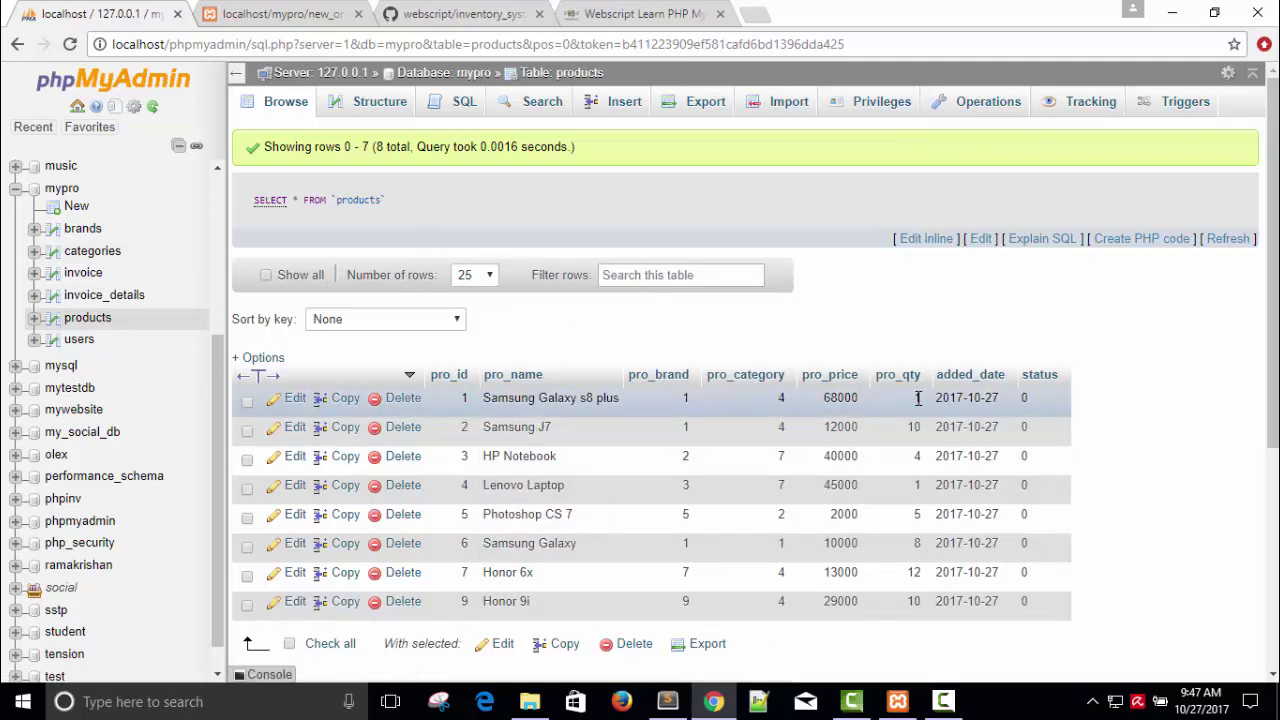
{"action": "left_click", "coordinate": [268, 10]}
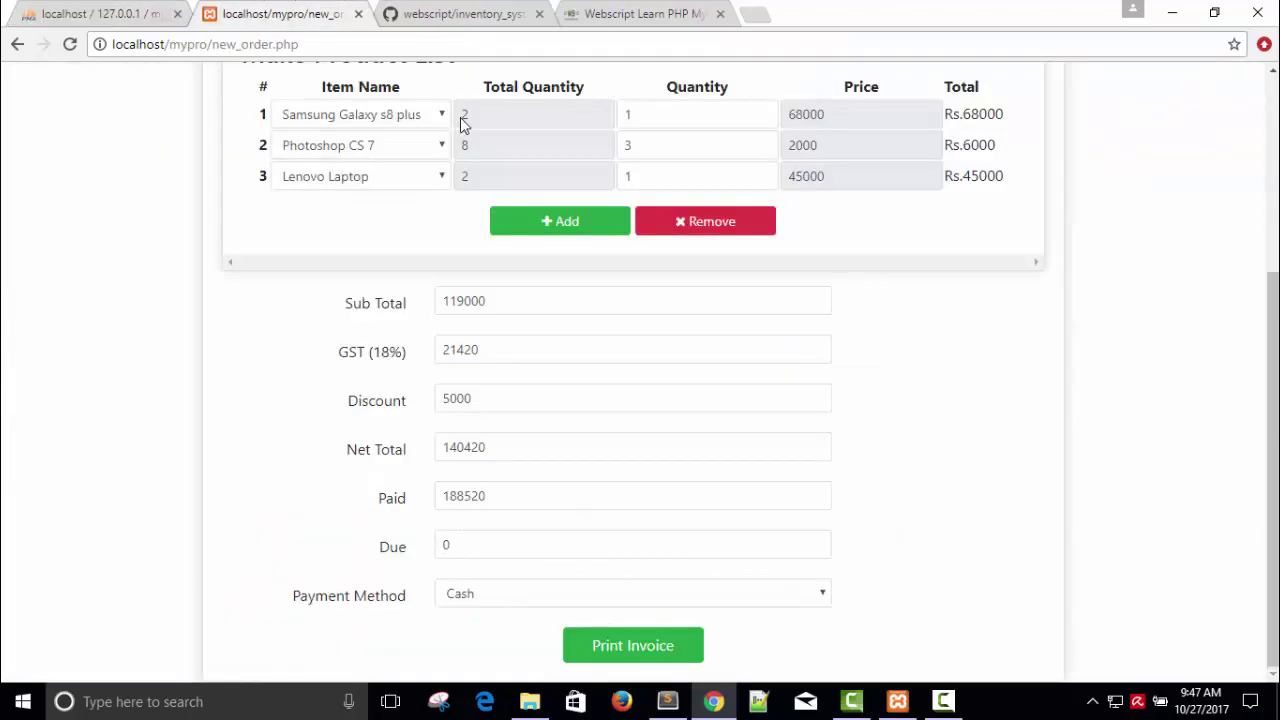
{"action": "left_click_drag", "start_coordinate": [638, 114], "coordinate": [625, 113]}
{"action": "left_click", "coordinate": [143, 12]}
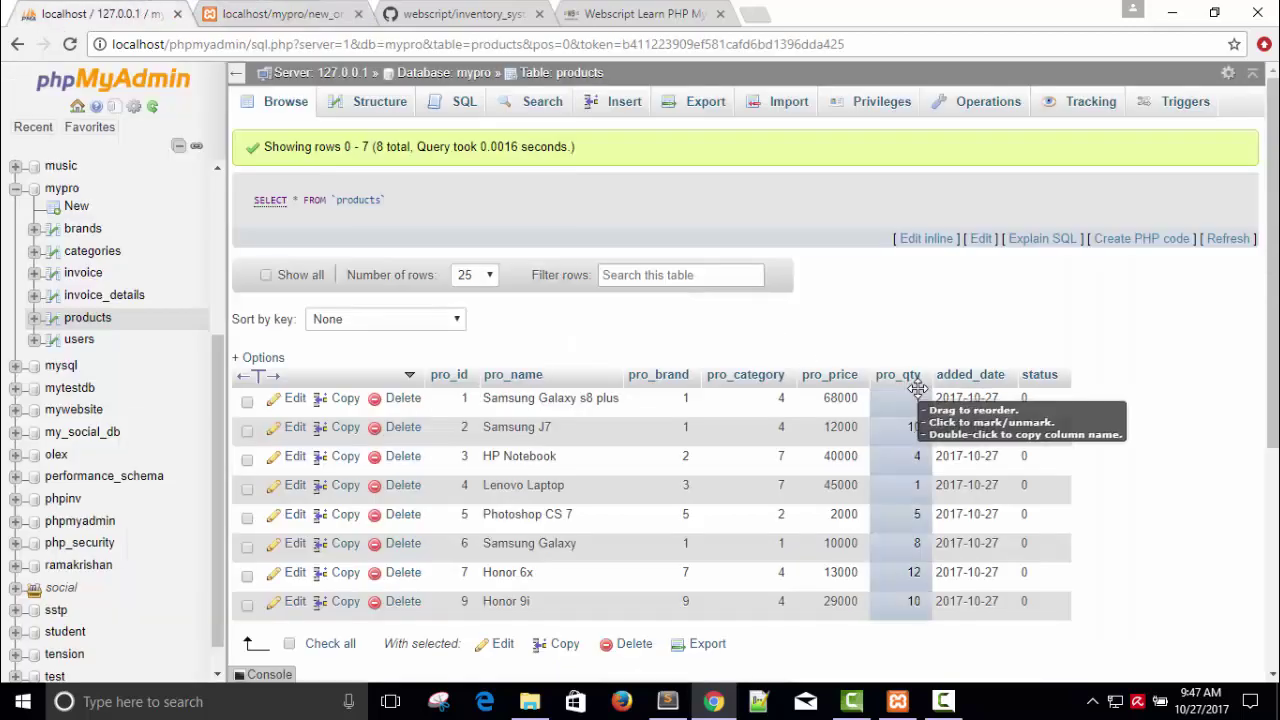
{"action": "left_click", "coordinate": [243, 8]}
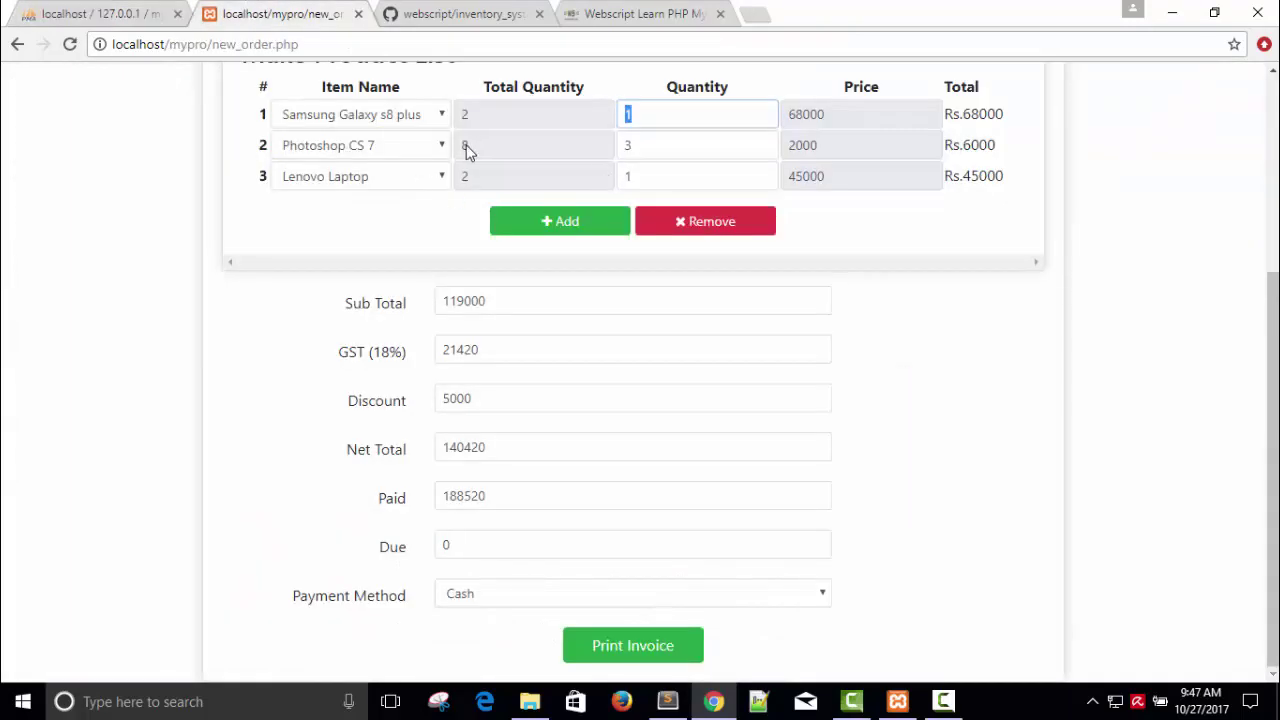
{"action": "left_click", "coordinate": [62, 8]}
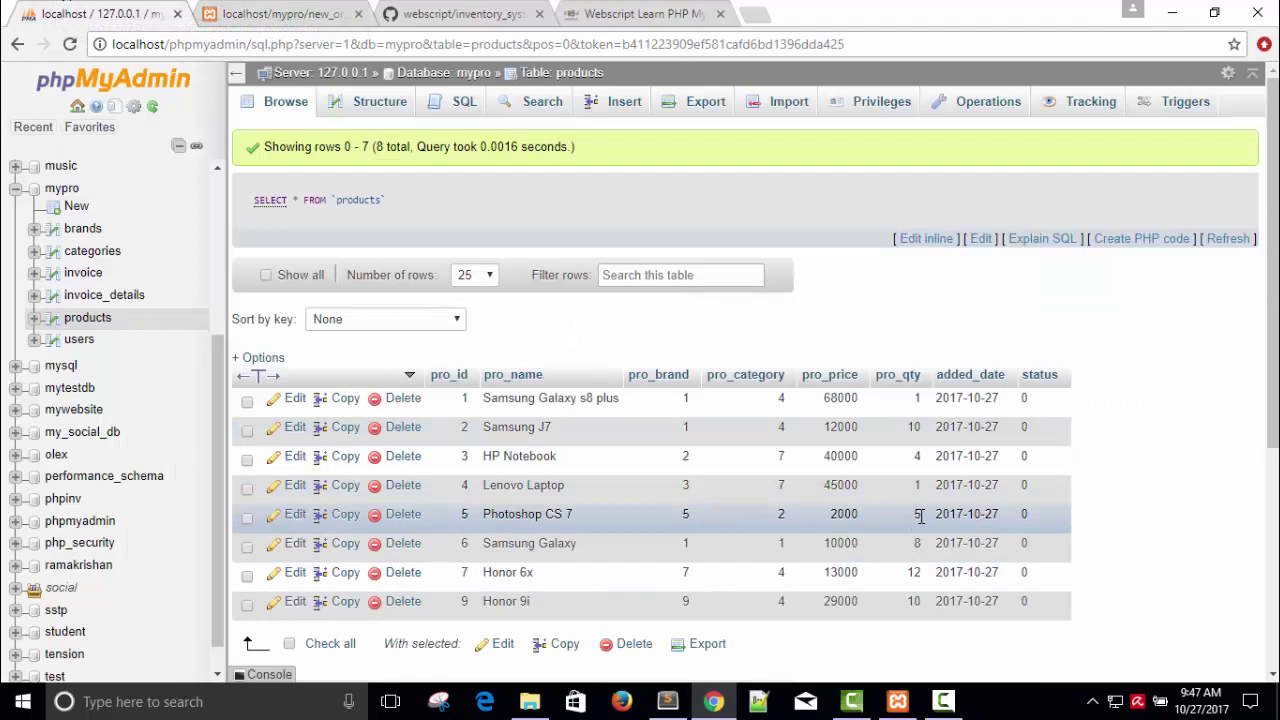
{"action": "left_click", "coordinate": [282, 14]}
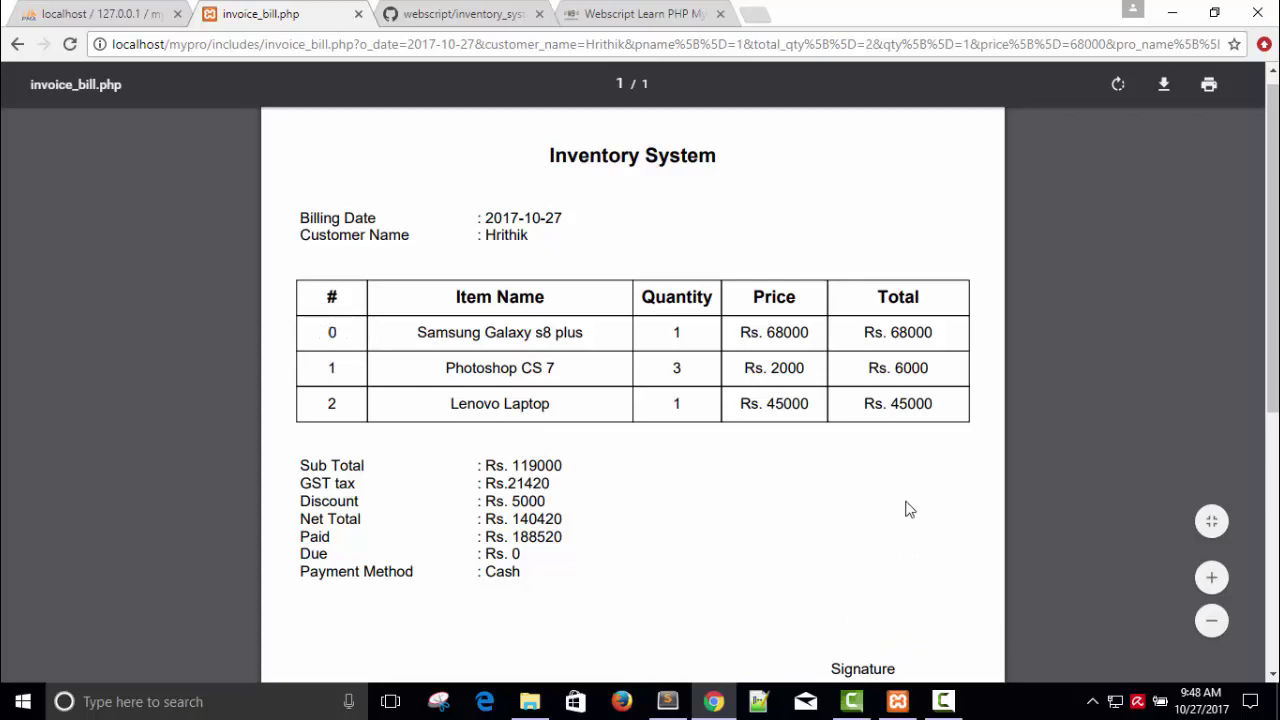
Step: Review the PDF invoice showing net total Rs. 140420, then bring up Sublime Text
{"action": "mouse_move", "coordinate": [1273, 250]}
{"action": "left_mouse_down"}
{"action": "mouse_move", "coordinate": [1273, 470]}
{"action": "mouse_move", "coordinate": [1273, 255]}
{"action": "left_mouse_up"}
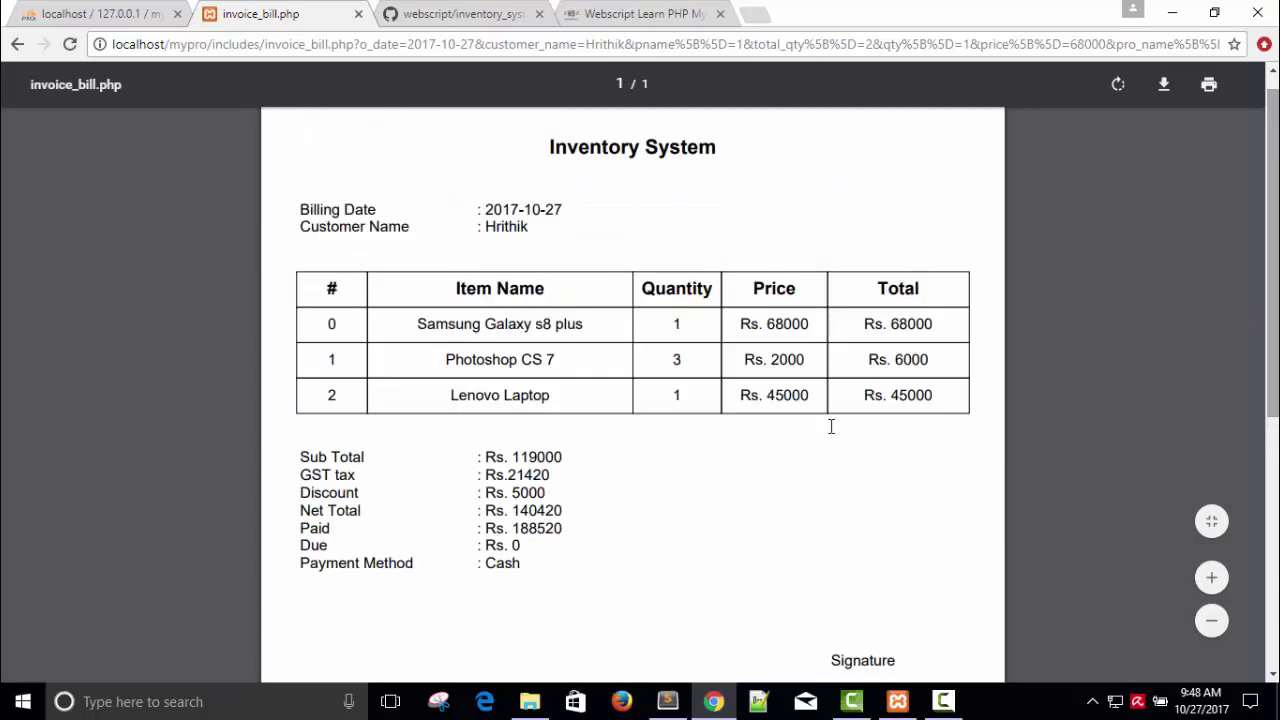
{"action": "left_click", "coordinate": [682, 708]}
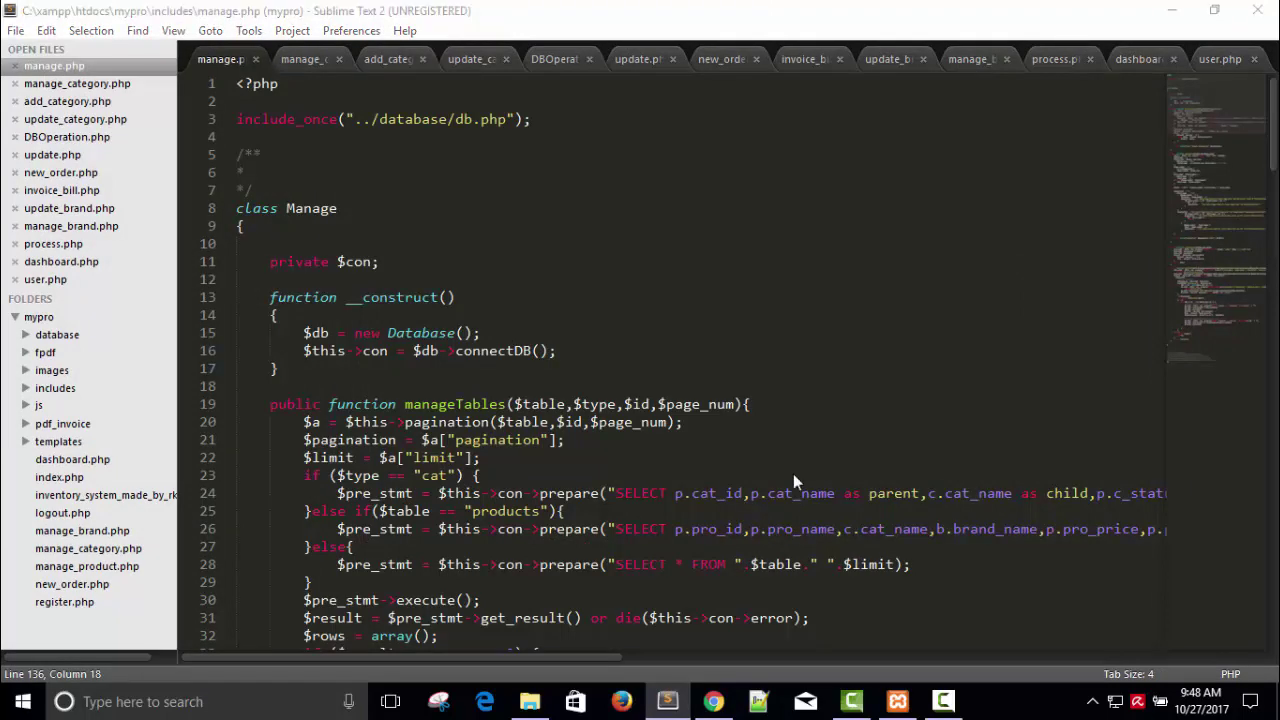
{"action": "key", "text": "ctrl+o"}
{"action": "left_click", "coordinate": [943, 701]}
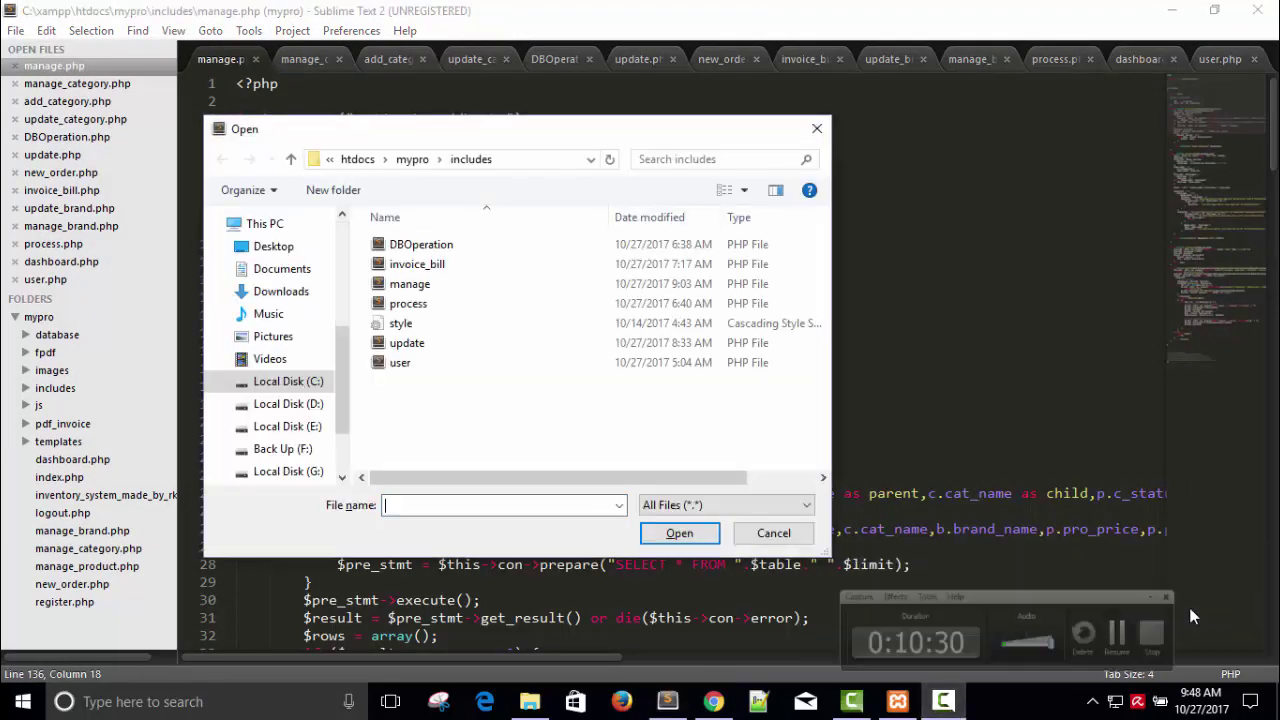
{"action": "left_click", "coordinate": [938, 704]}
{"action": "left_click", "coordinate": [938, 704]}
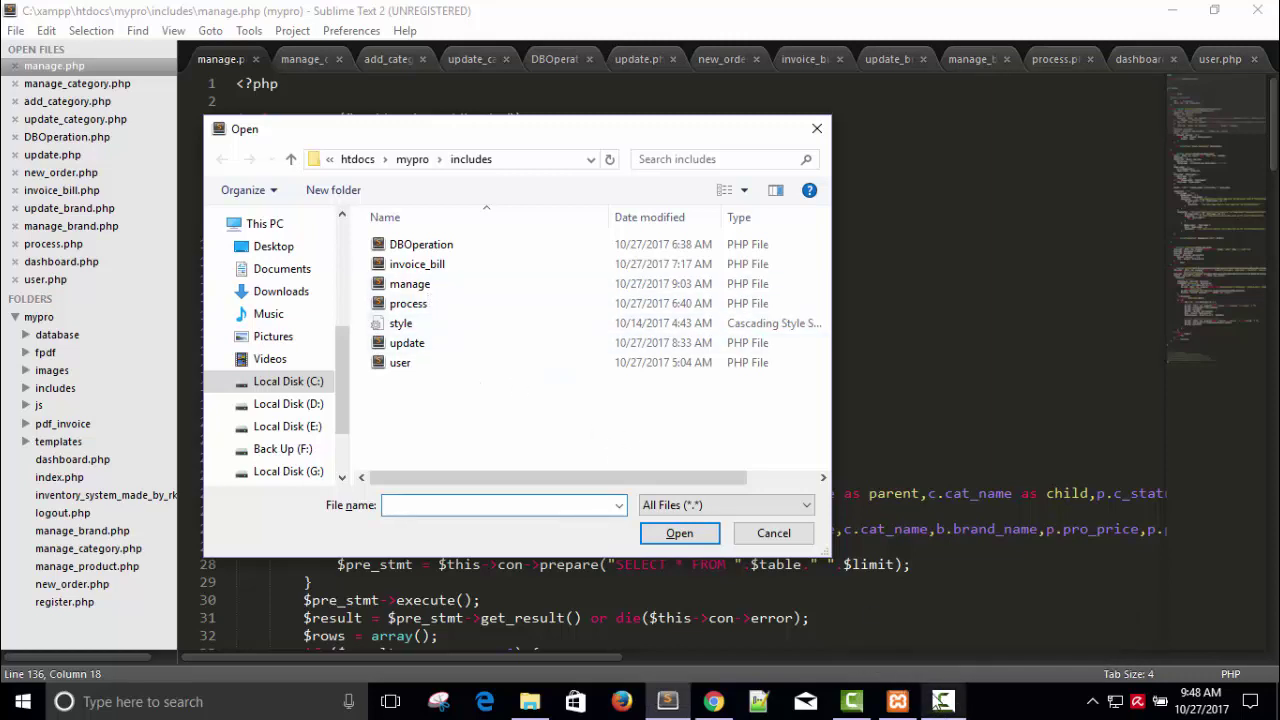
{"action": "left_click", "coordinate": [941, 701]}
{"action": "left_click", "coordinate": [946, 702]}
{"action": "left_click", "coordinate": [946, 702]}
{"action": "left_click", "coordinate": [946, 702]}
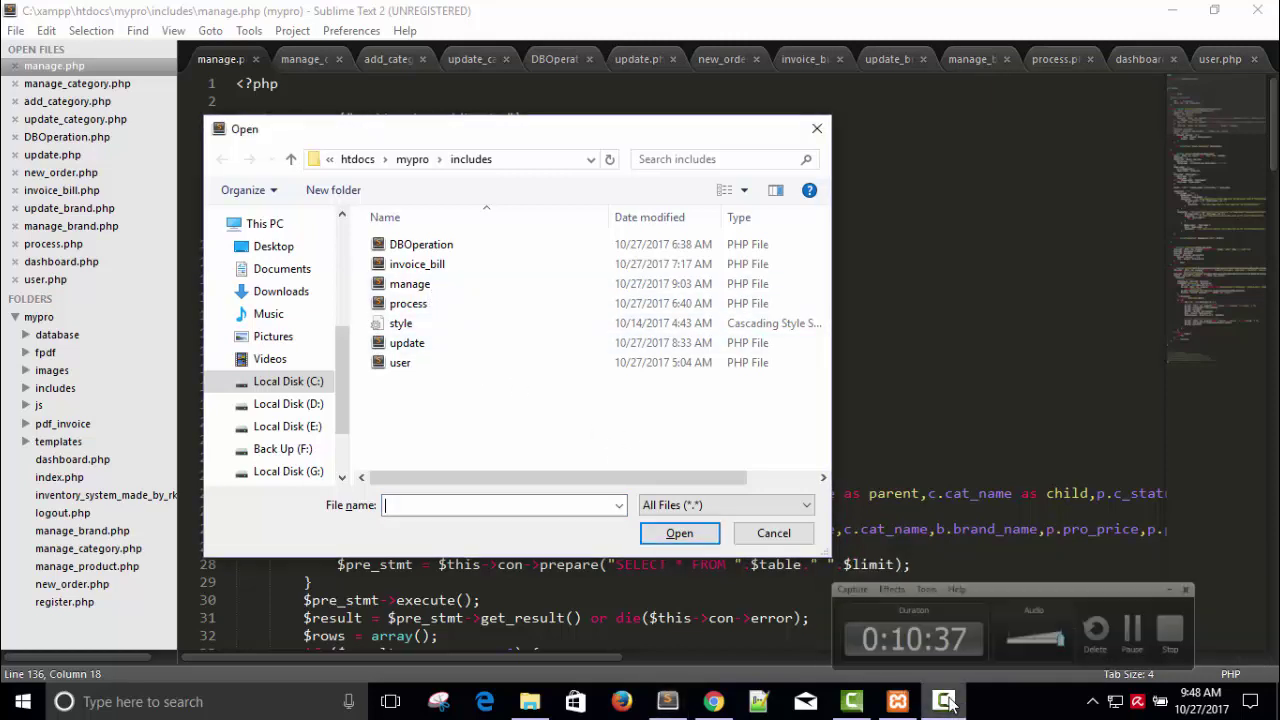
{"action": "left_click", "coordinate": [412, 160]}
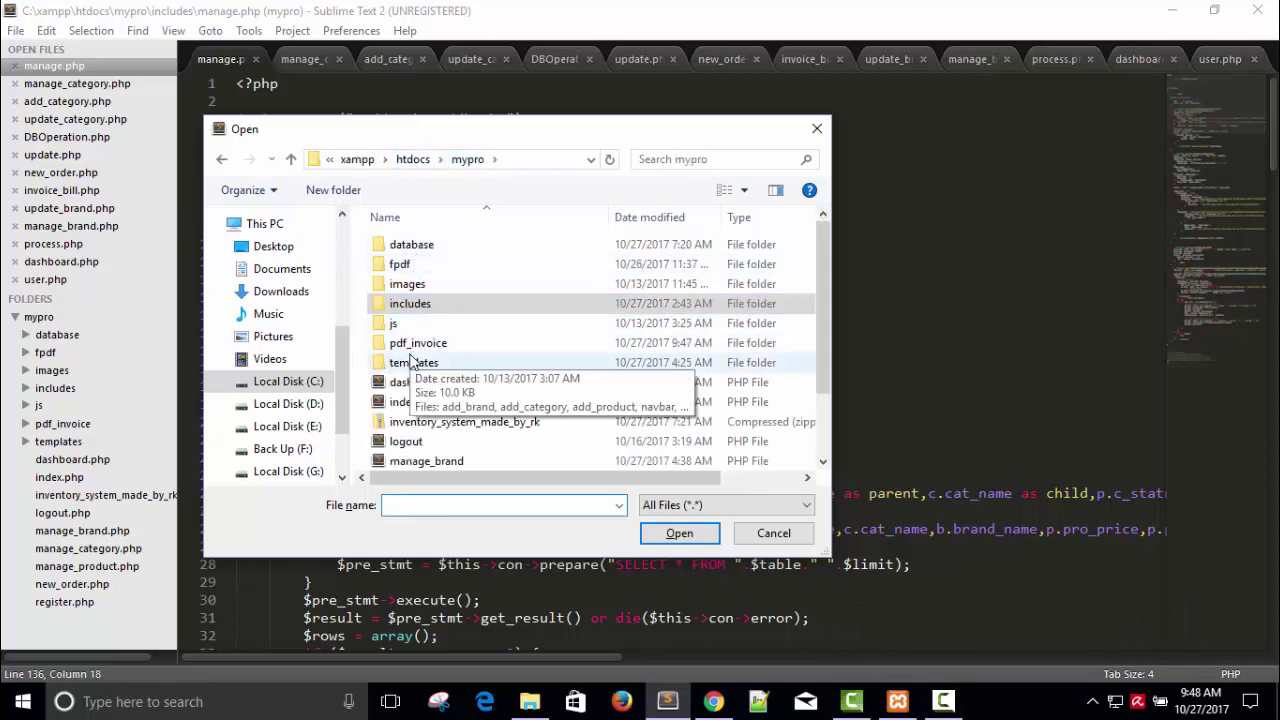
{"action": "left_click", "coordinate": [415, 346]}
{"action": "double_click", "coordinate": [412, 346]}
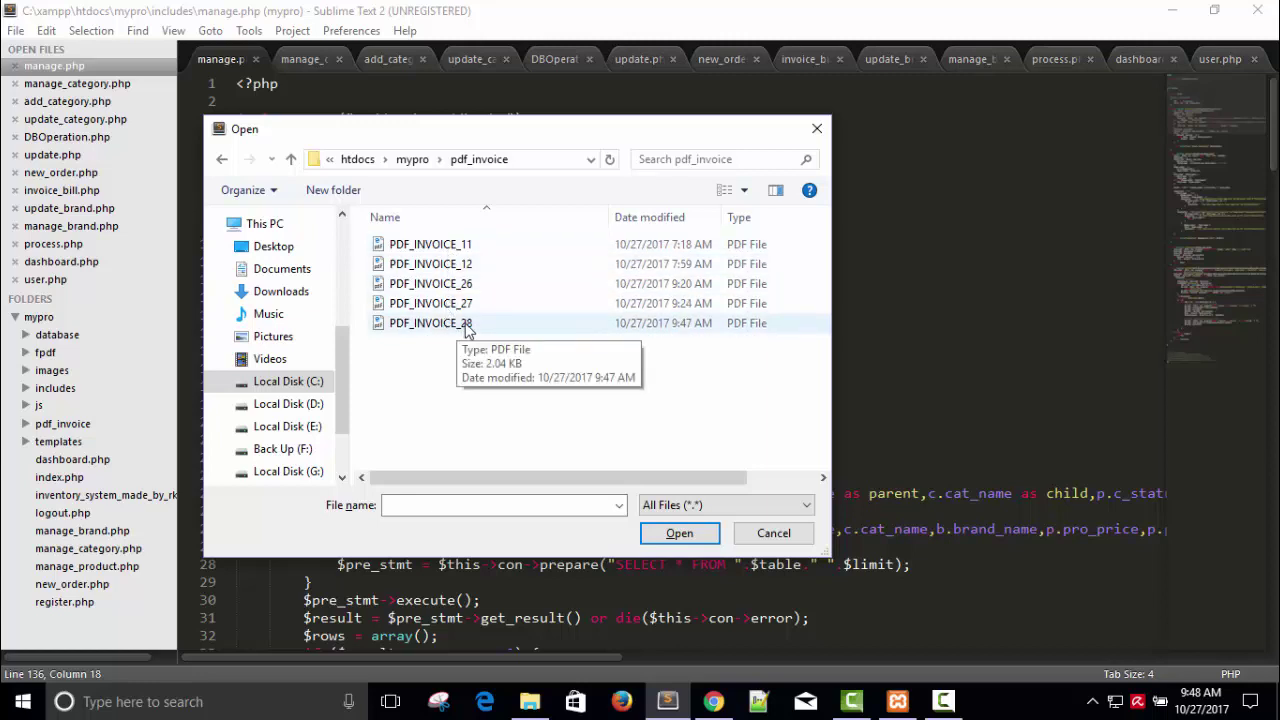
{"action": "left_click", "coordinate": [468, 326]}
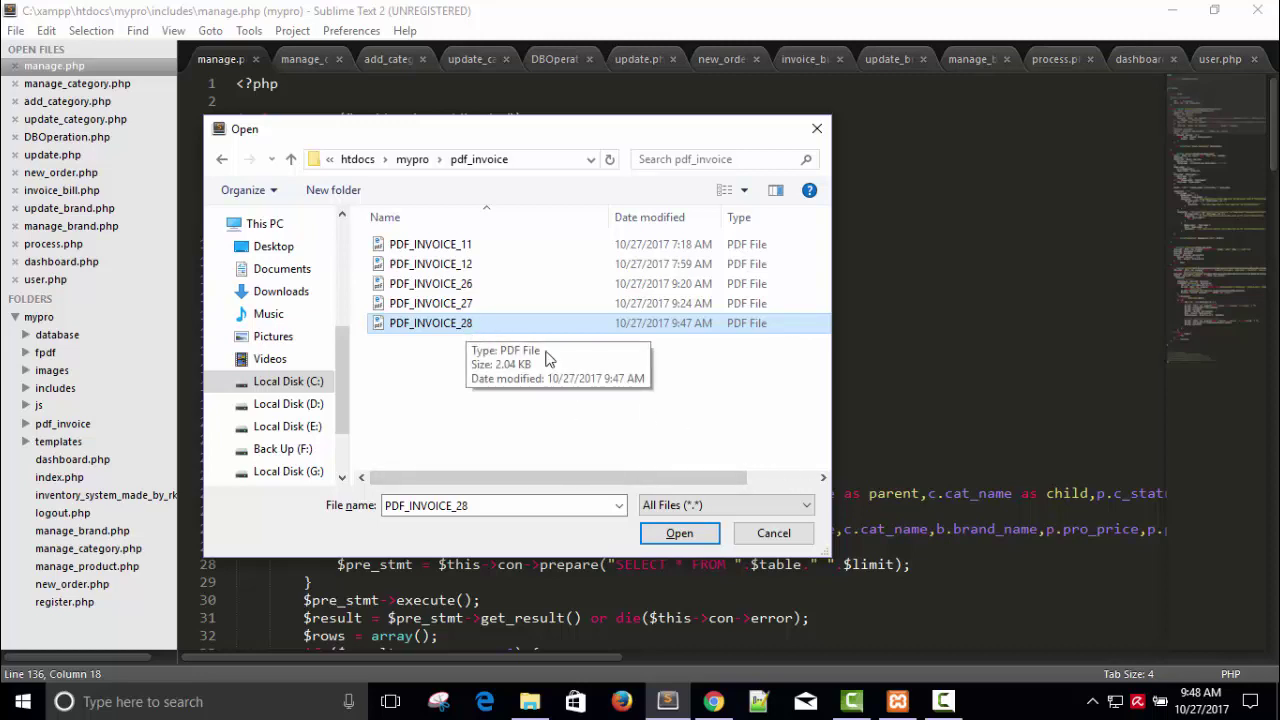
{"action": "left_click", "coordinate": [763, 534]}
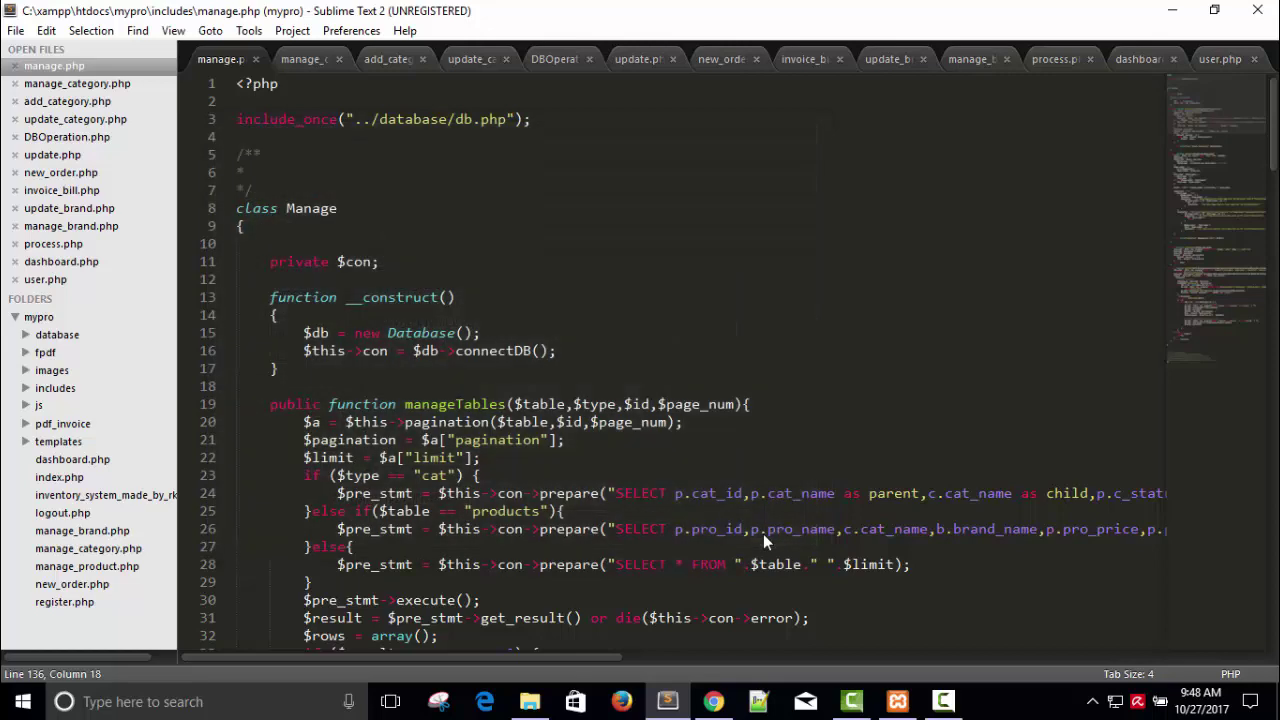
Step: Go back from the PDF invoice to the New Order form
{"action": "left_click", "coordinate": [713, 701]}
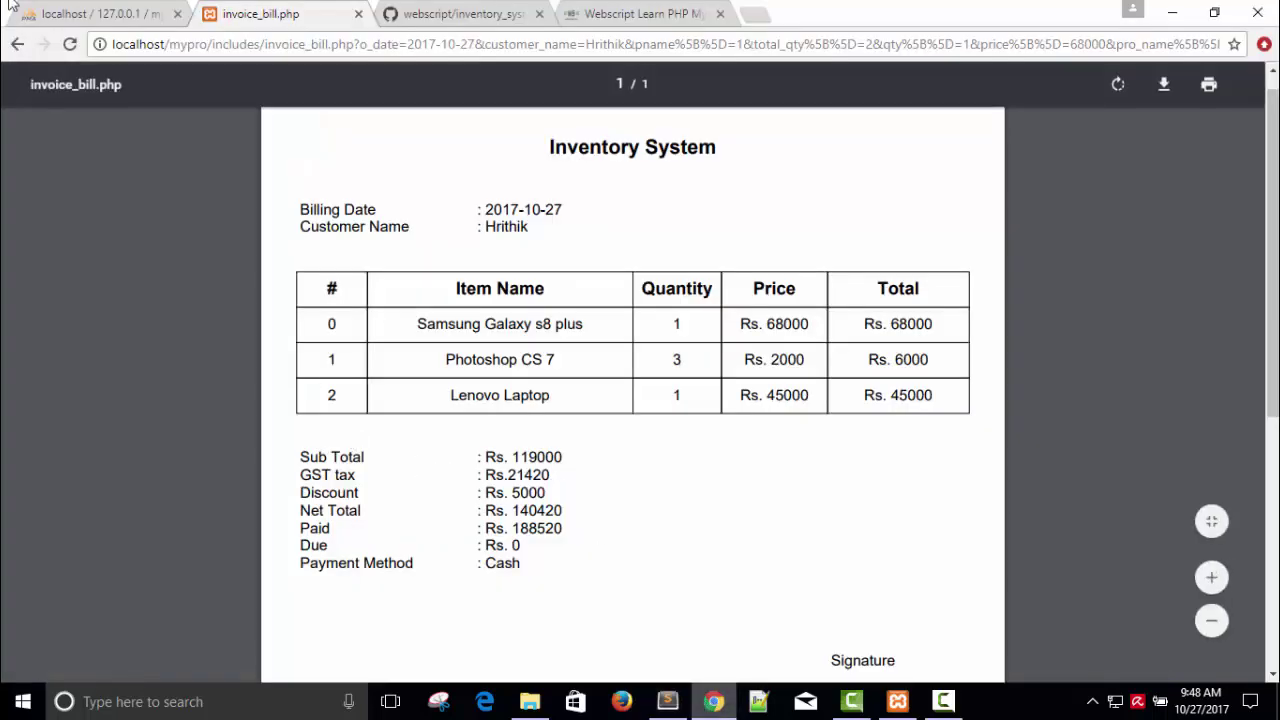
{"action": "right_click", "coordinate": [14, 6]}
{"action": "left_click", "coordinate": [107, 6]}
{"action": "left_click", "coordinate": [321, 8]}
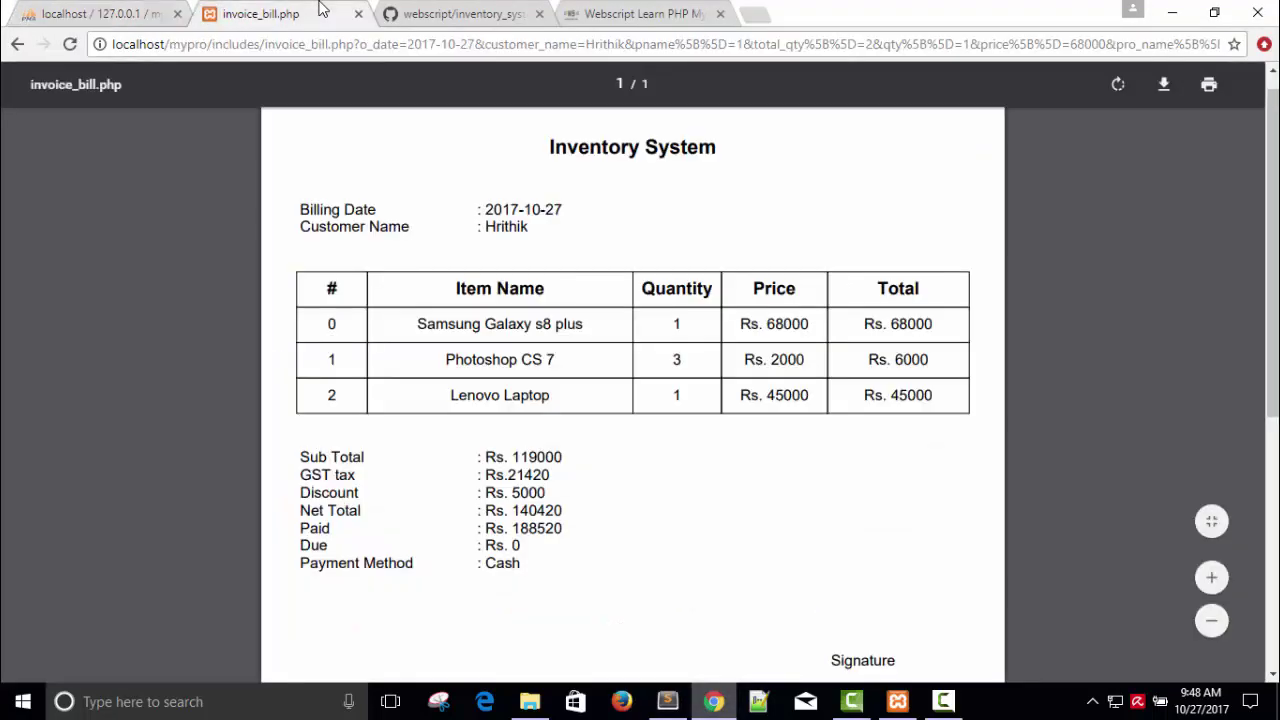
{"action": "left_click", "coordinate": [17, 44]}
{"action": "scroll", "coordinate": [470, 200], "scroll_direction": "down", "scroll_amount": 2}
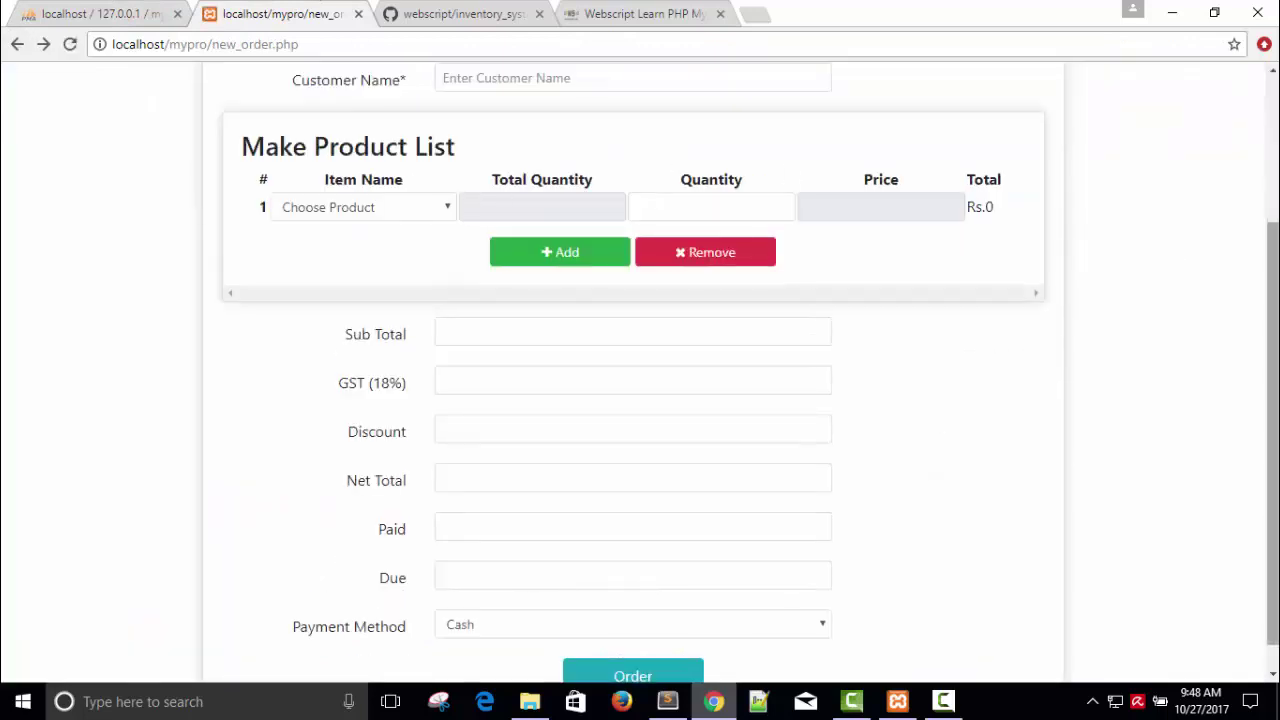
{"action": "scroll", "coordinate": [490, 168], "scroll_direction": "up", "scroll_amount": 2}
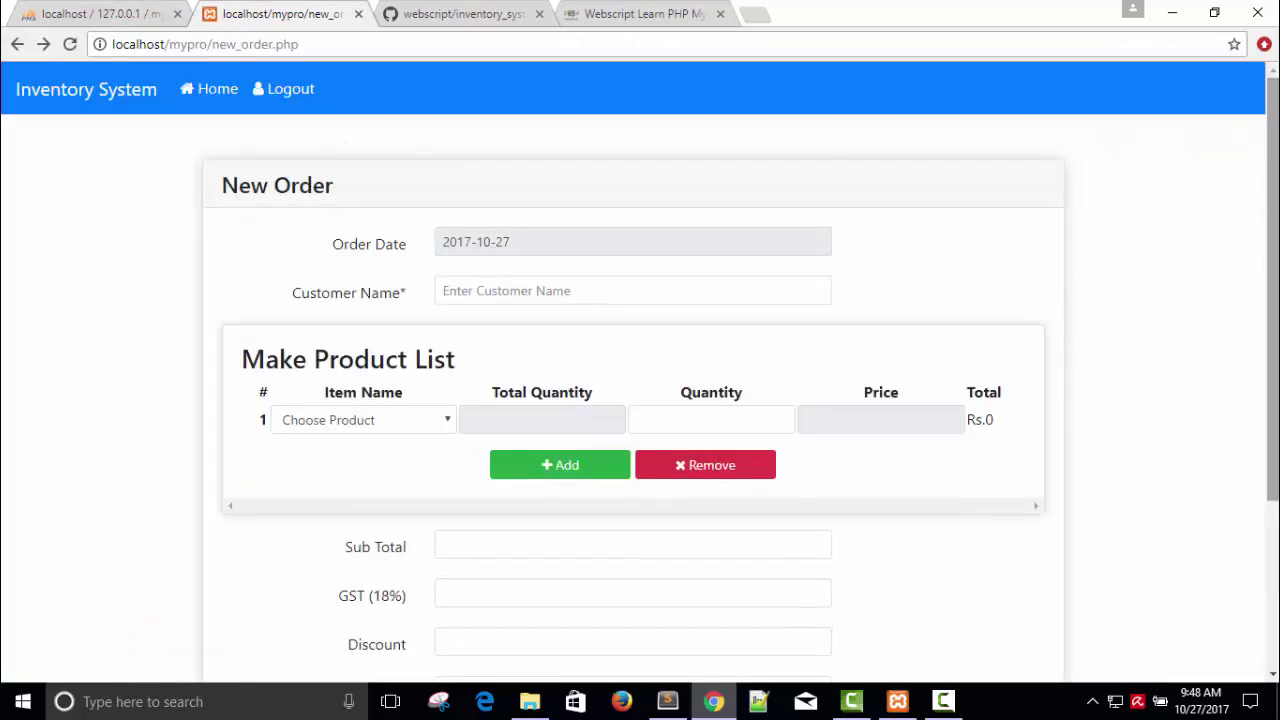
Step: Check reduced stock on both Manage Products pages, then show phpMyAdmin's products table
{"action": "left_click", "coordinate": [216, 97]}
{"action": "scroll", "coordinate": [1258, 610], "scroll_direction": "down", "scroll_amount": 1}
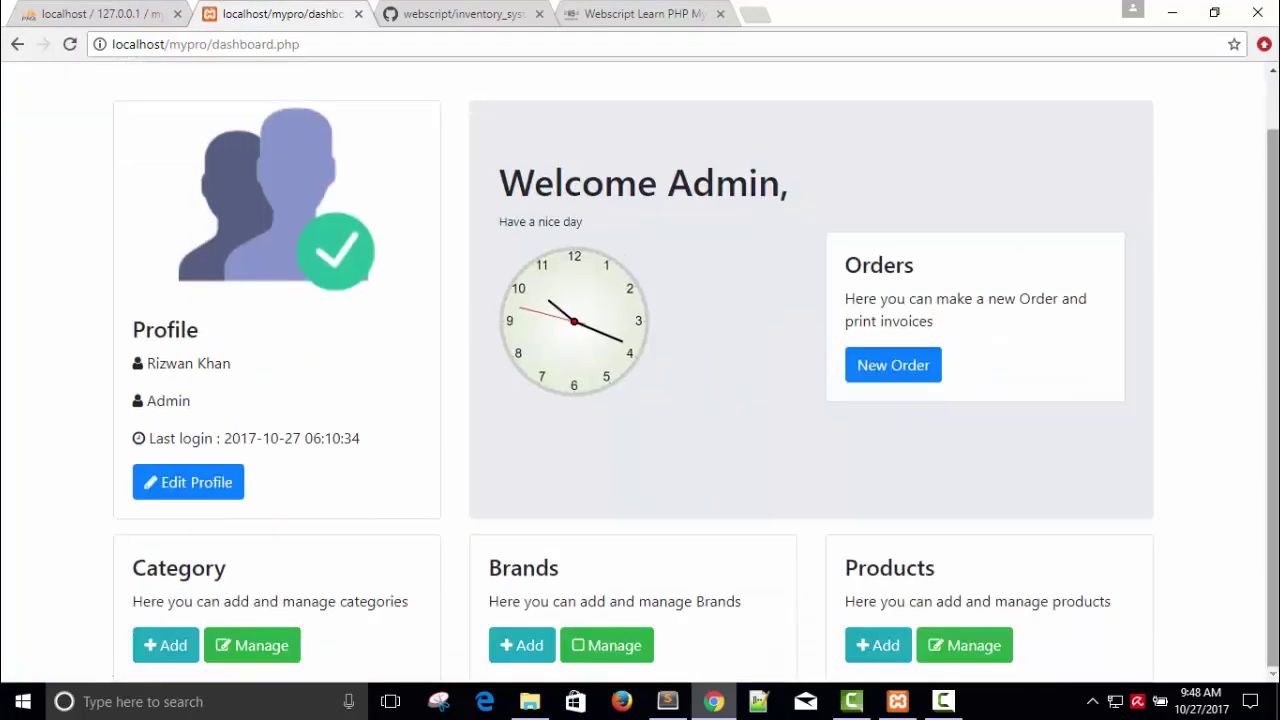
{"action": "left_click", "coordinate": [968, 645]}
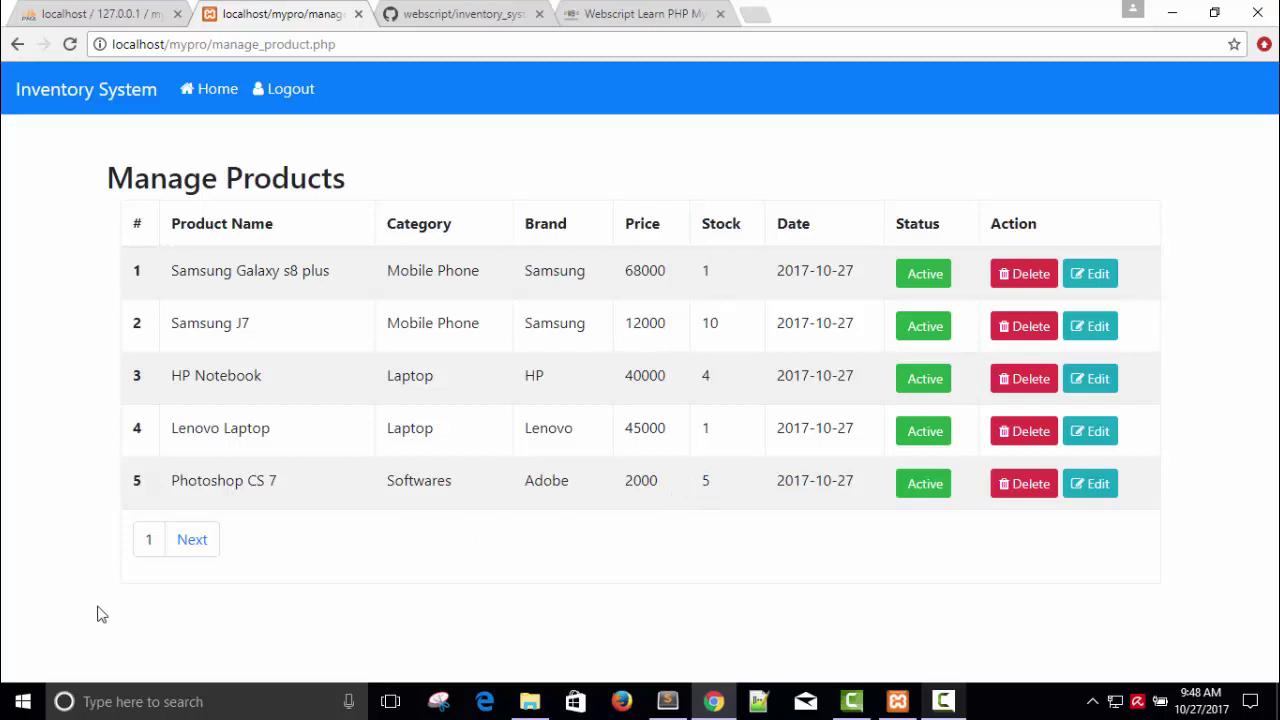
{"action": "left_click", "coordinate": [196, 544]}
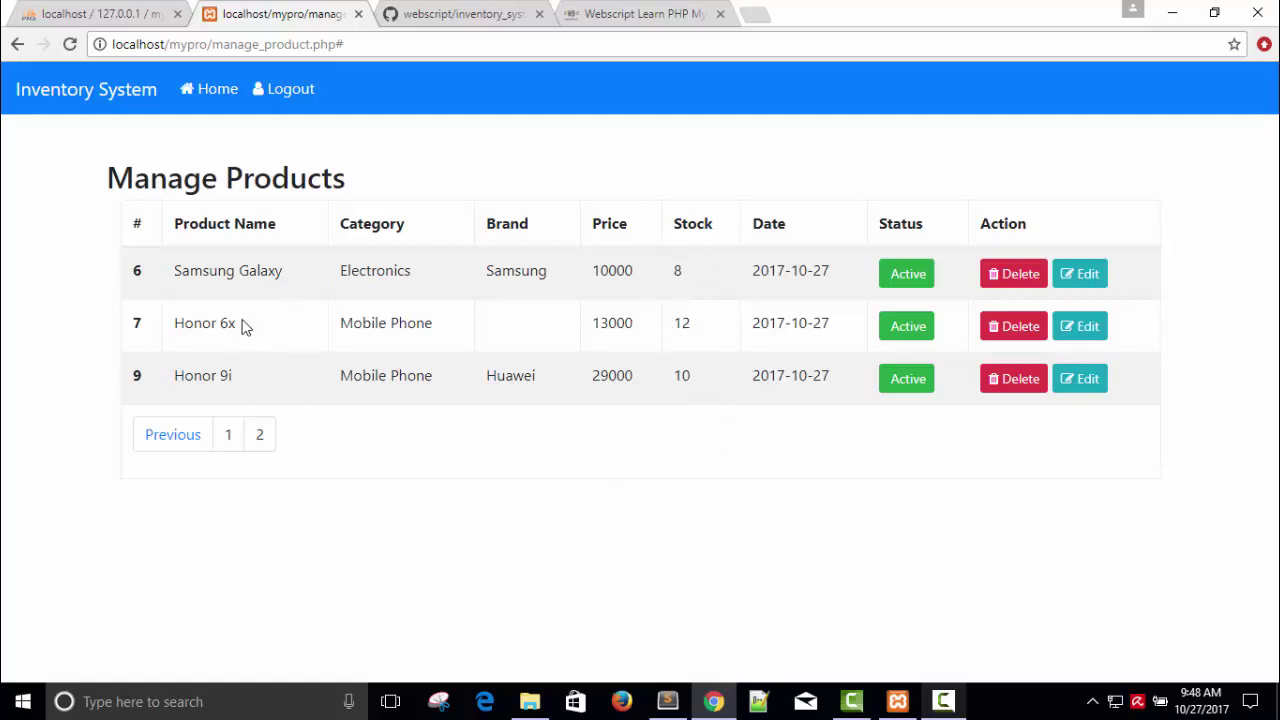
{"action": "left_click", "coordinate": [214, 92]}
{"action": "scroll", "coordinate": [1275, 183], "scroll_direction": "down", "scroll_amount": 1}
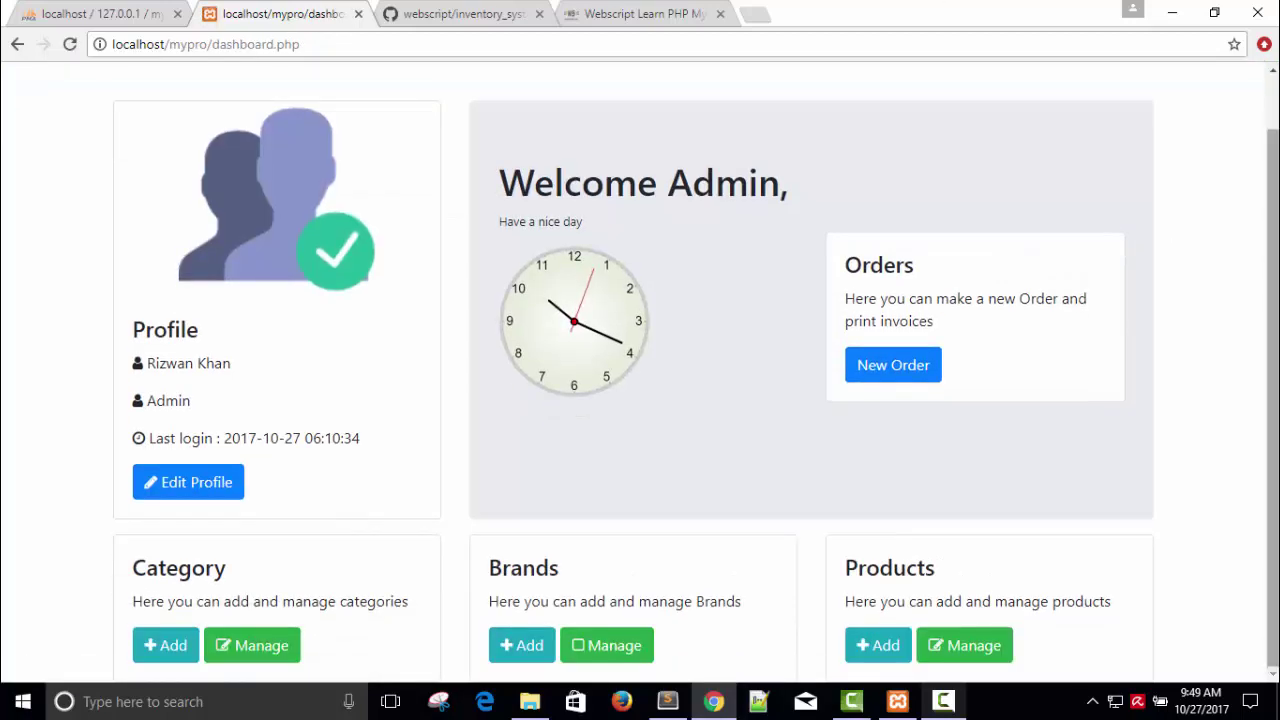
{"action": "left_click", "coordinate": [62, 8]}
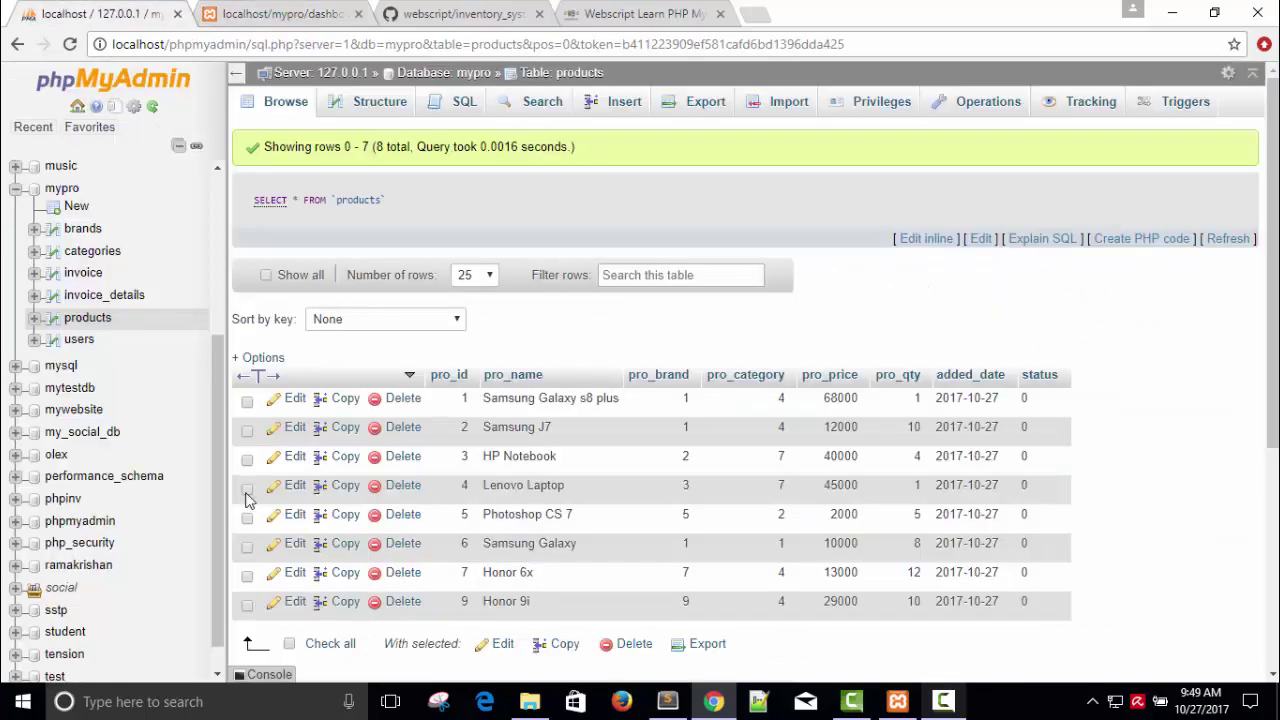
{"action": "left_click", "coordinate": [83, 273]}
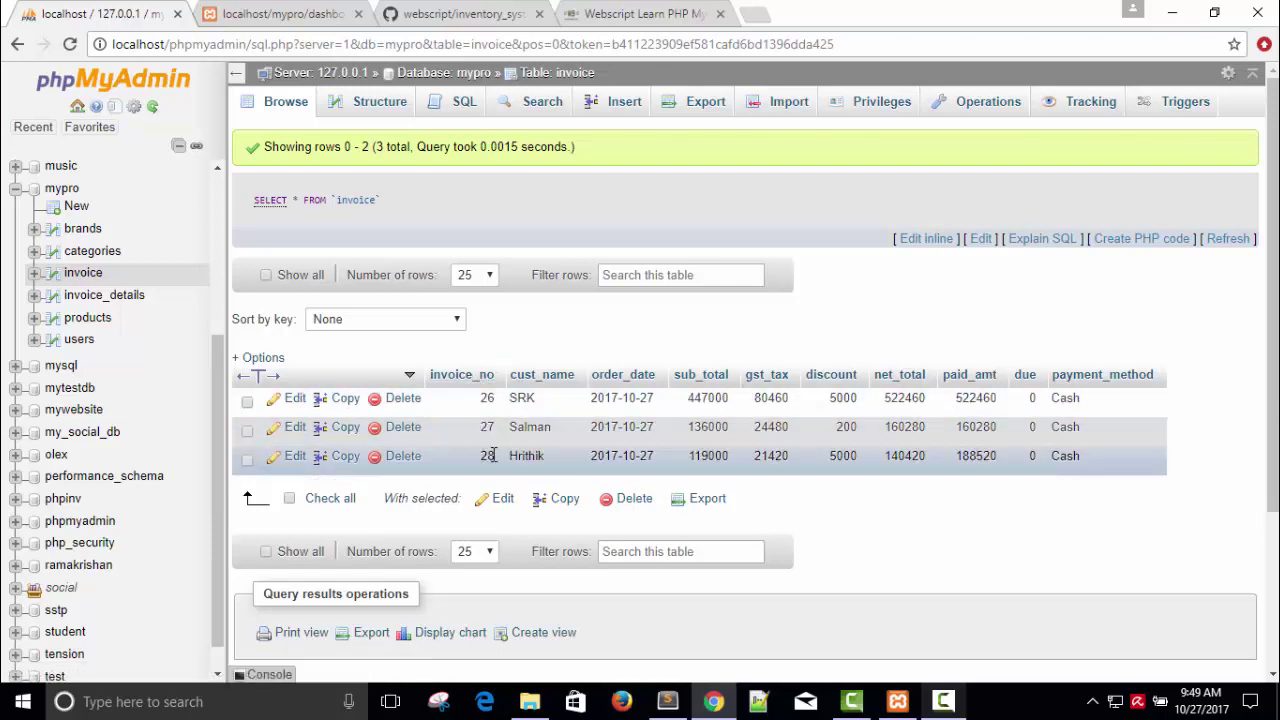
{"action": "left_click", "coordinate": [100, 296]}
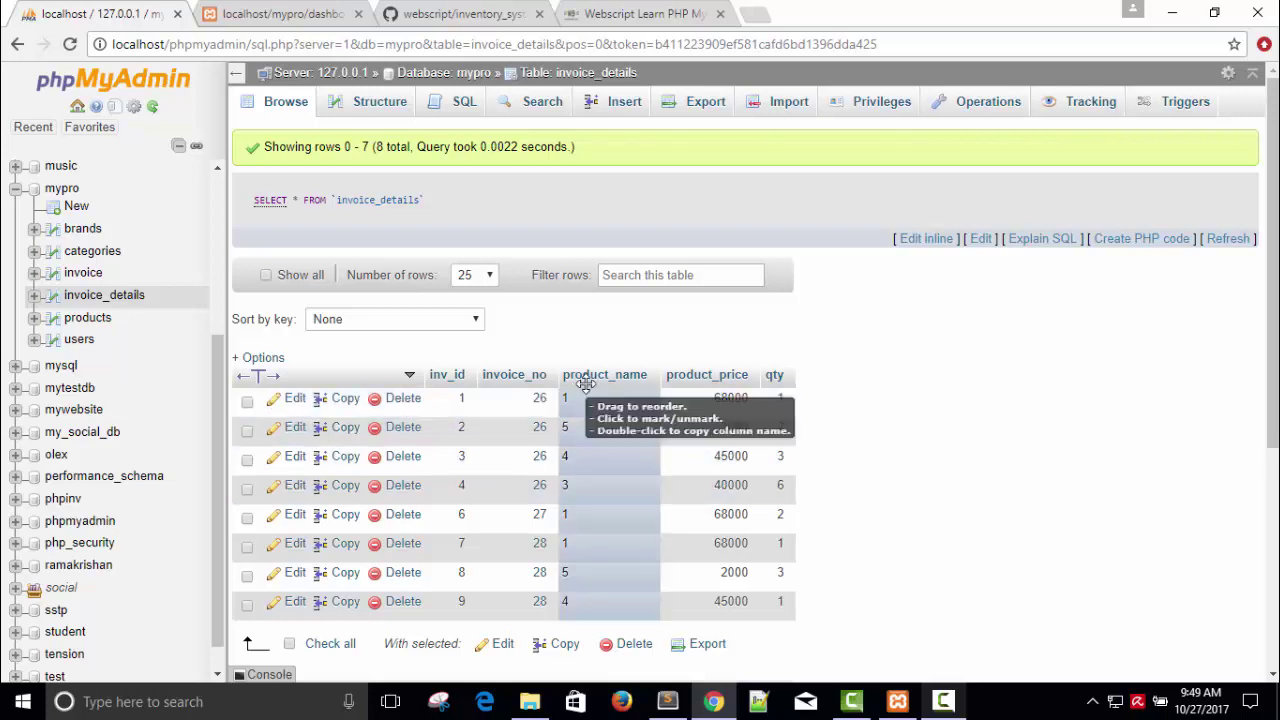
{"action": "left_click", "coordinate": [87, 320]}
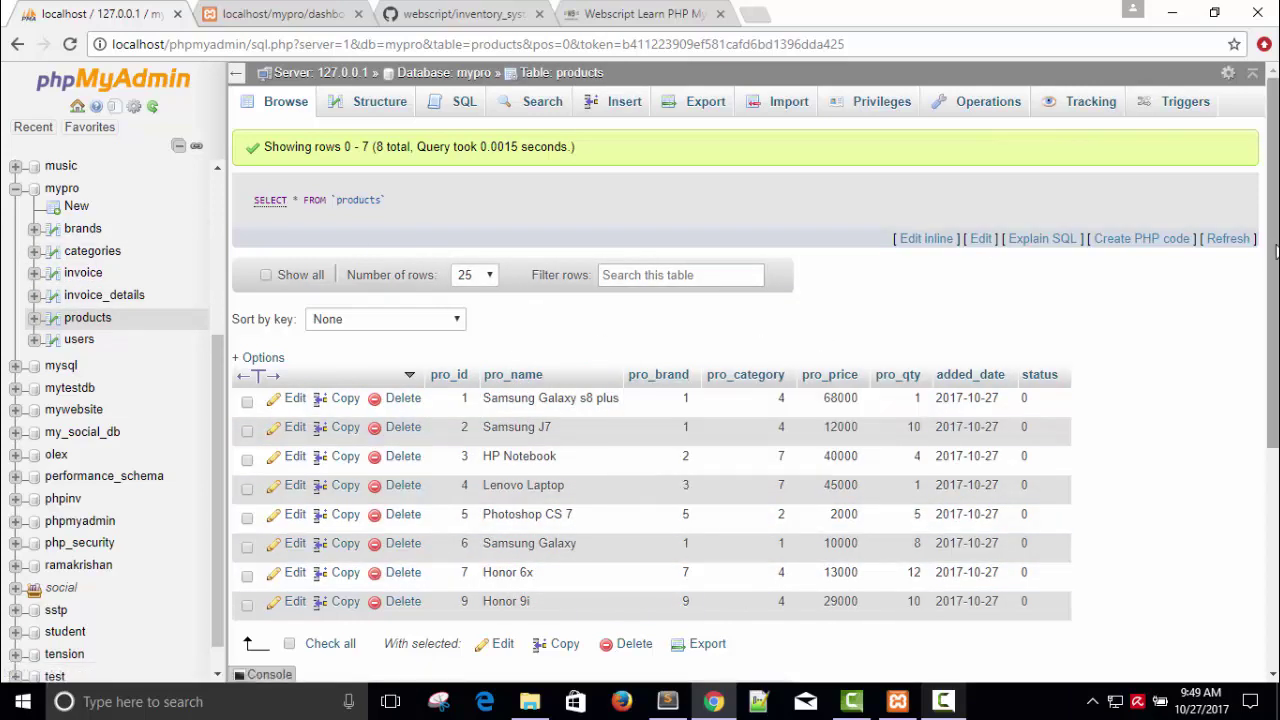
{"action": "scroll", "coordinate": [645, 392], "scroll_direction": "down", "scroll_amount": 1}
{"action": "scroll", "coordinate": [645, 392], "scroll_direction": "up", "scroll_amount": 1}
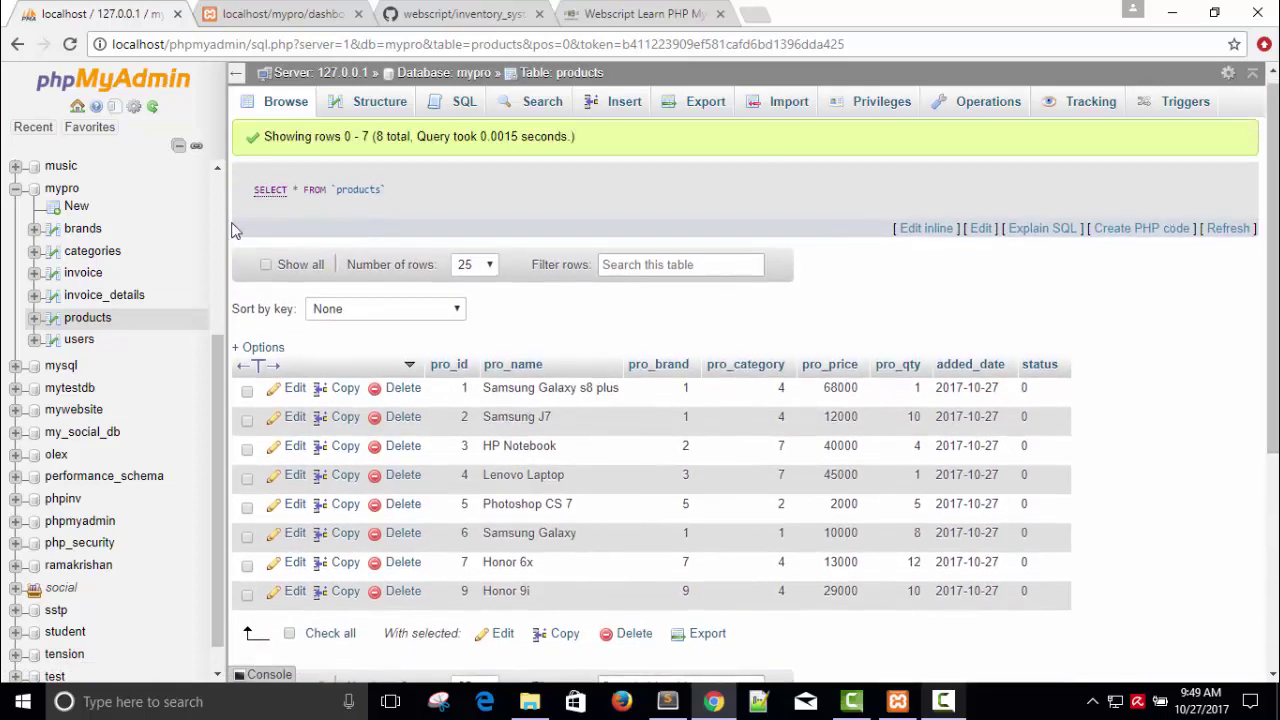
Step: View the GitHub inventory_system_made_by_rk.zip page and webscript.info, then return to the dashboard
{"action": "left_click", "coordinate": [447, 12]}
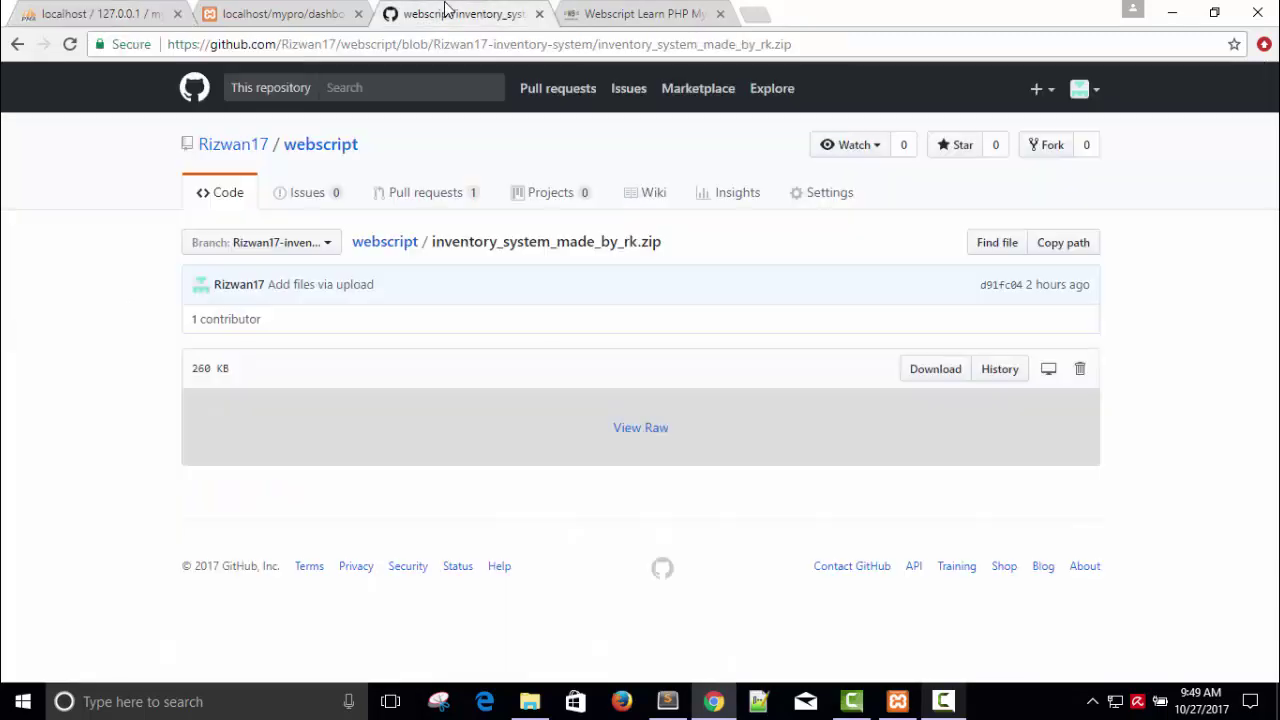
{"action": "left_click", "coordinate": [820, 43]}
{"action": "left_click", "coordinate": [820, 43]}
{"action": "left_click", "coordinate": [645, 10]}
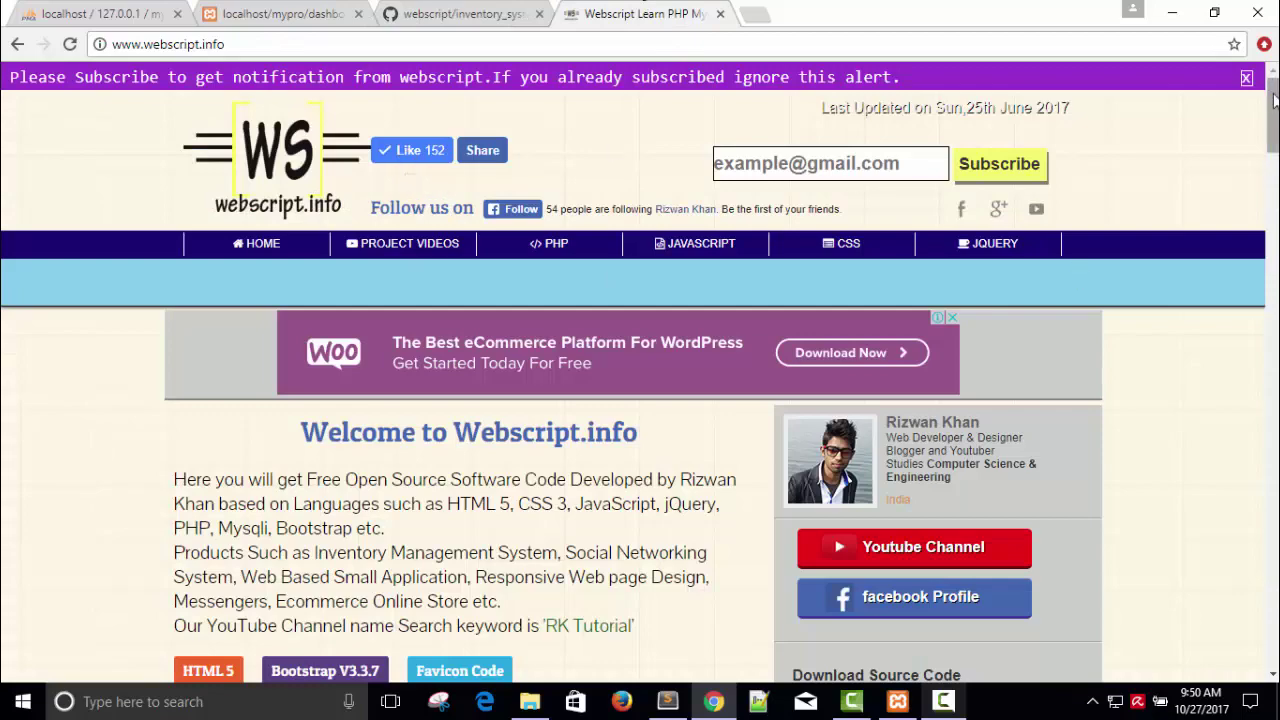
{"action": "mouse_move", "coordinate": [1274, 97]}
{"action": "left_mouse_down"}
{"action": "mouse_move", "coordinate": [1273, 357]}
{"action": "mouse_move", "coordinate": [1273, 112]}
{"action": "left_mouse_up"}
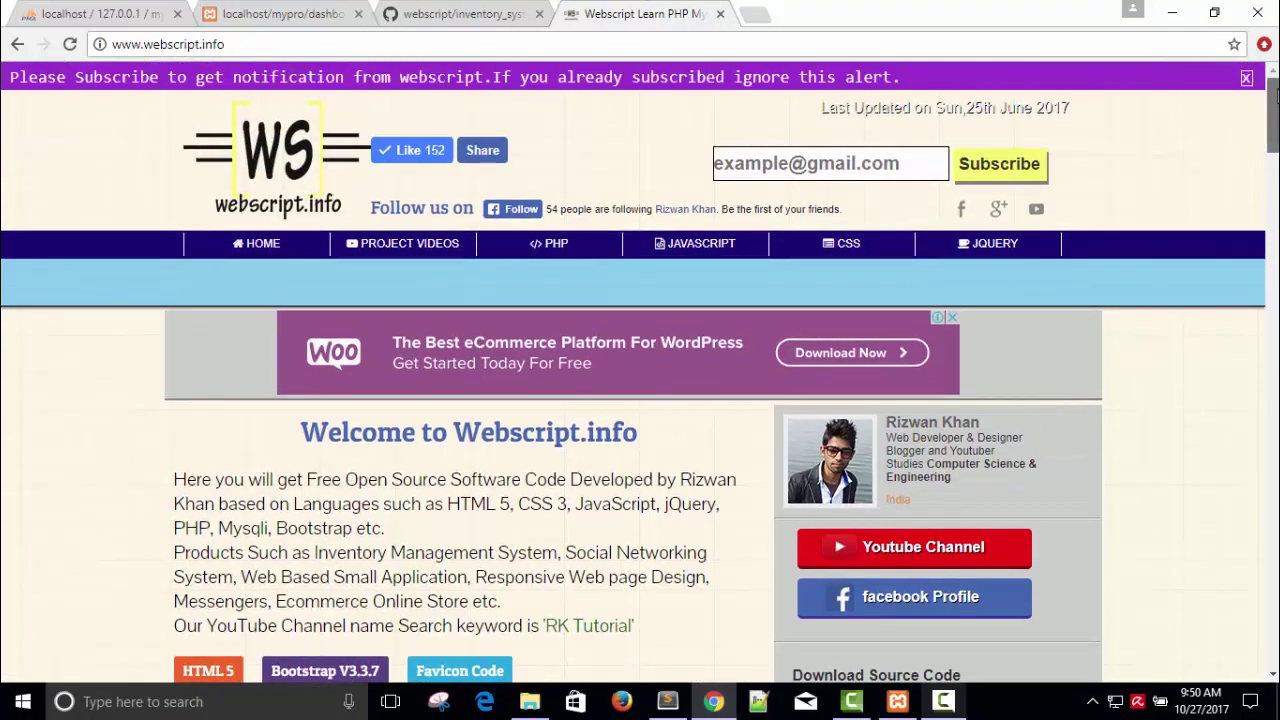
{"action": "left_click", "coordinate": [434, 10]}
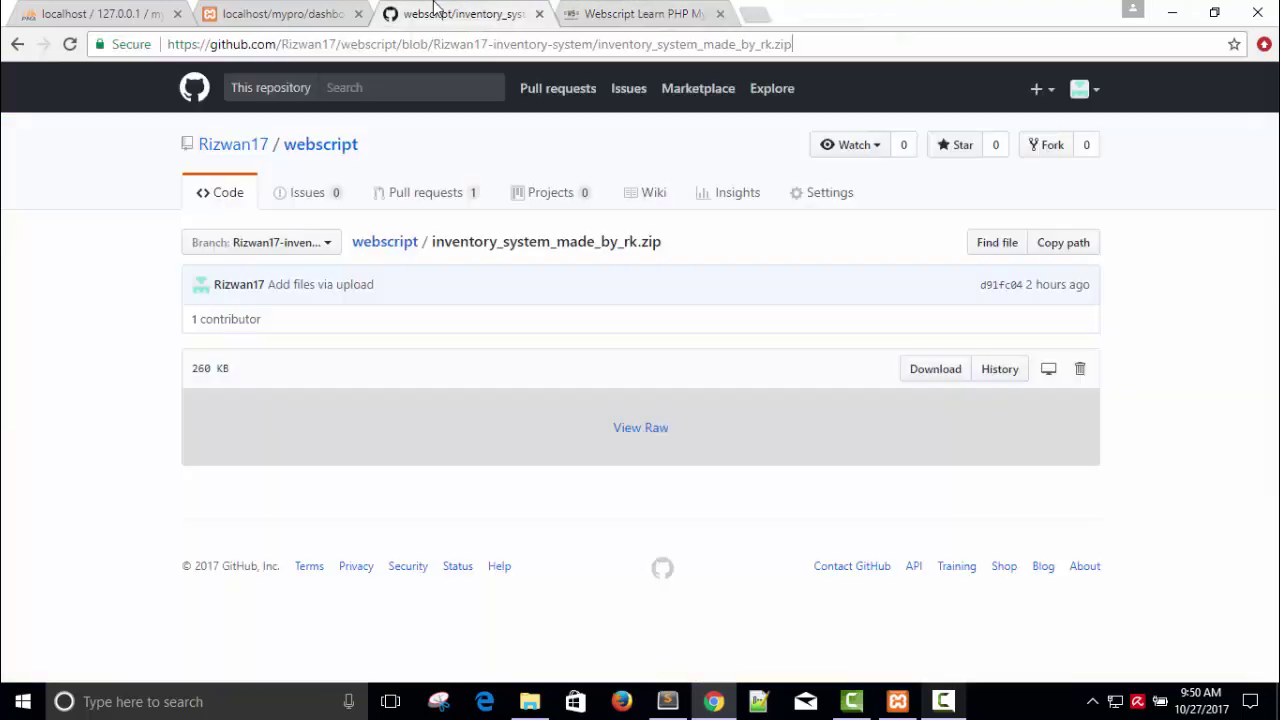
{"action": "left_click", "coordinate": [313, 10]}
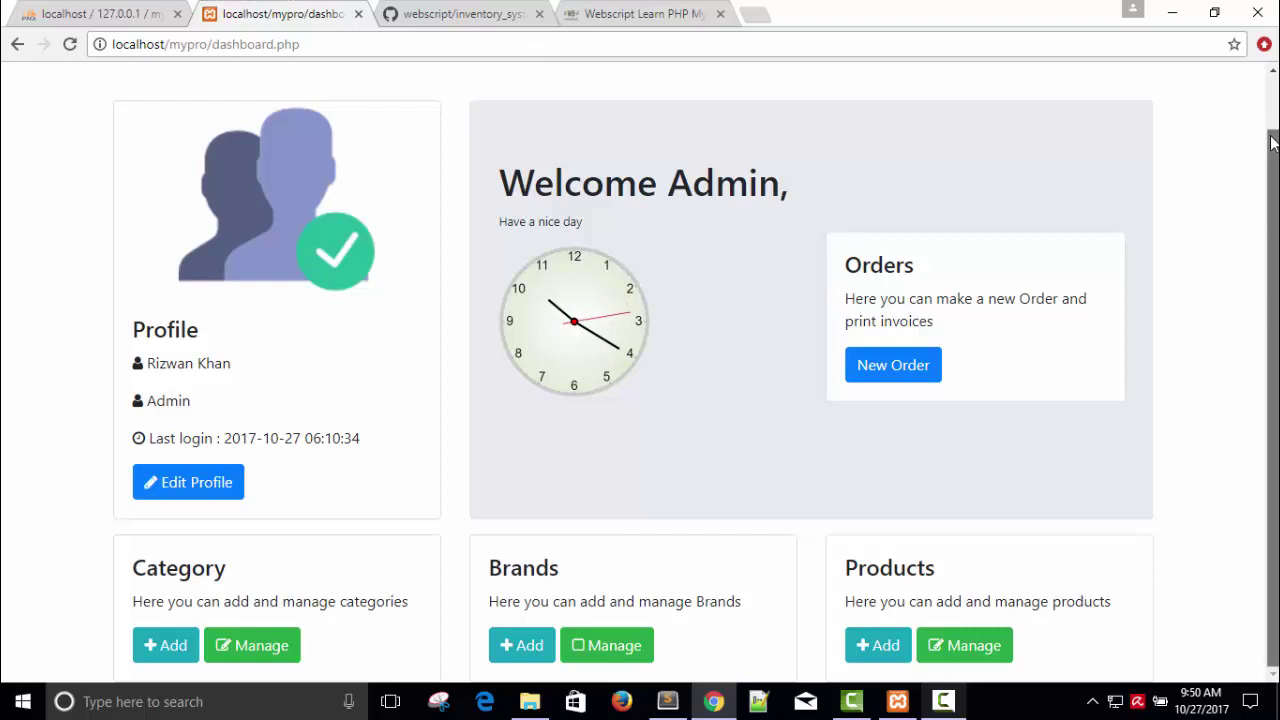
Step: Log out to the Log-In page and bring Sublime Text with manage.php forward
{"action": "left_click_drag", "start_coordinate": [1272, 145], "coordinate": [1272, 85]}
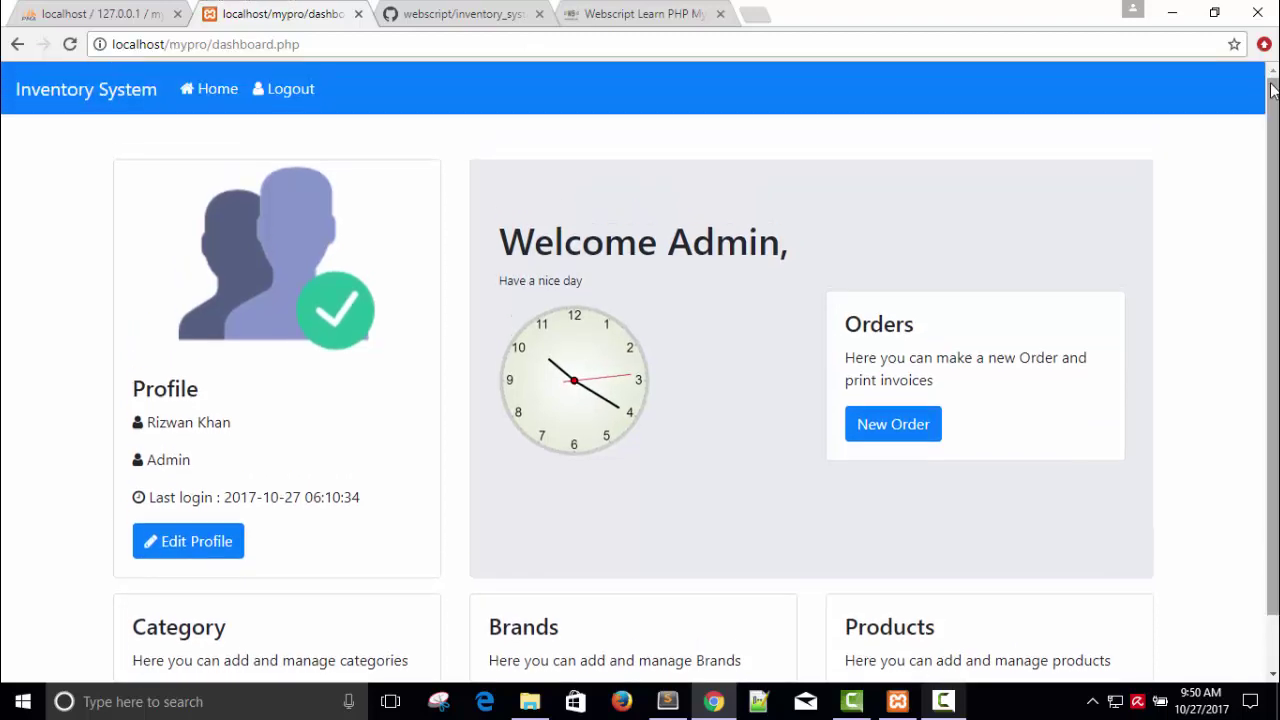
{"action": "left_click", "coordinate": [286, 90]}
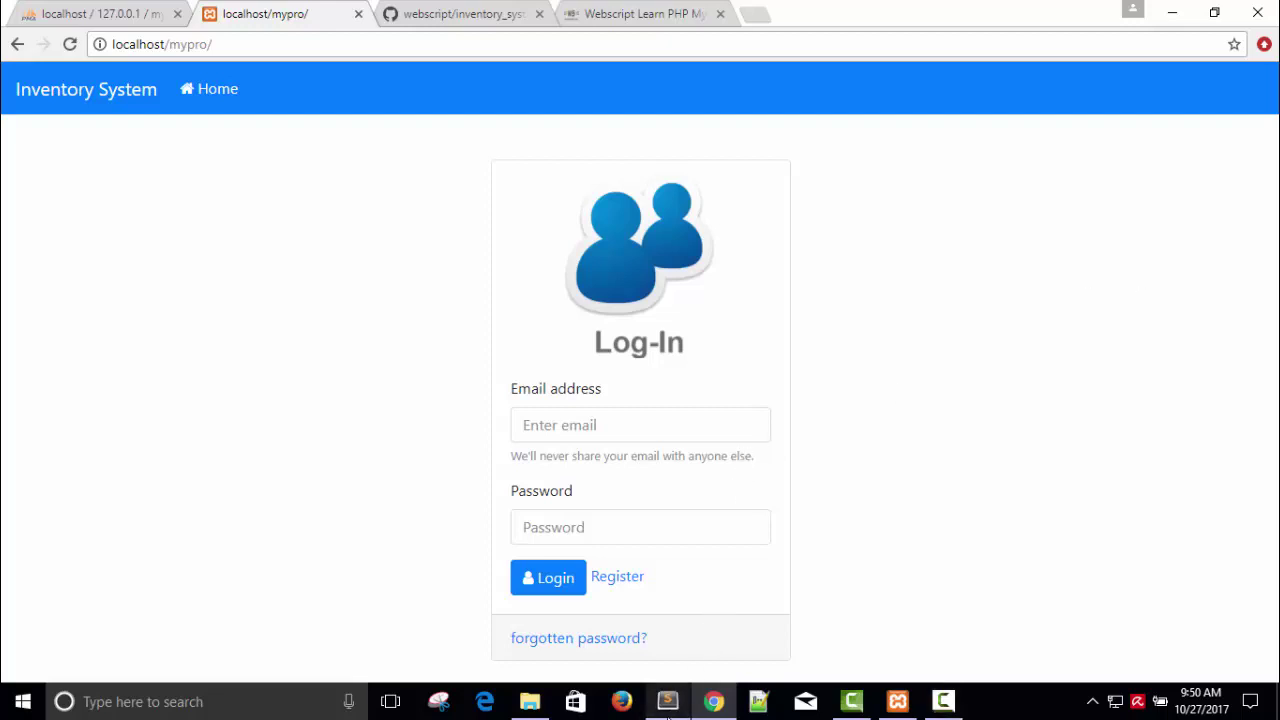
{"action": "left_click", "coordinate": [667, 701]}
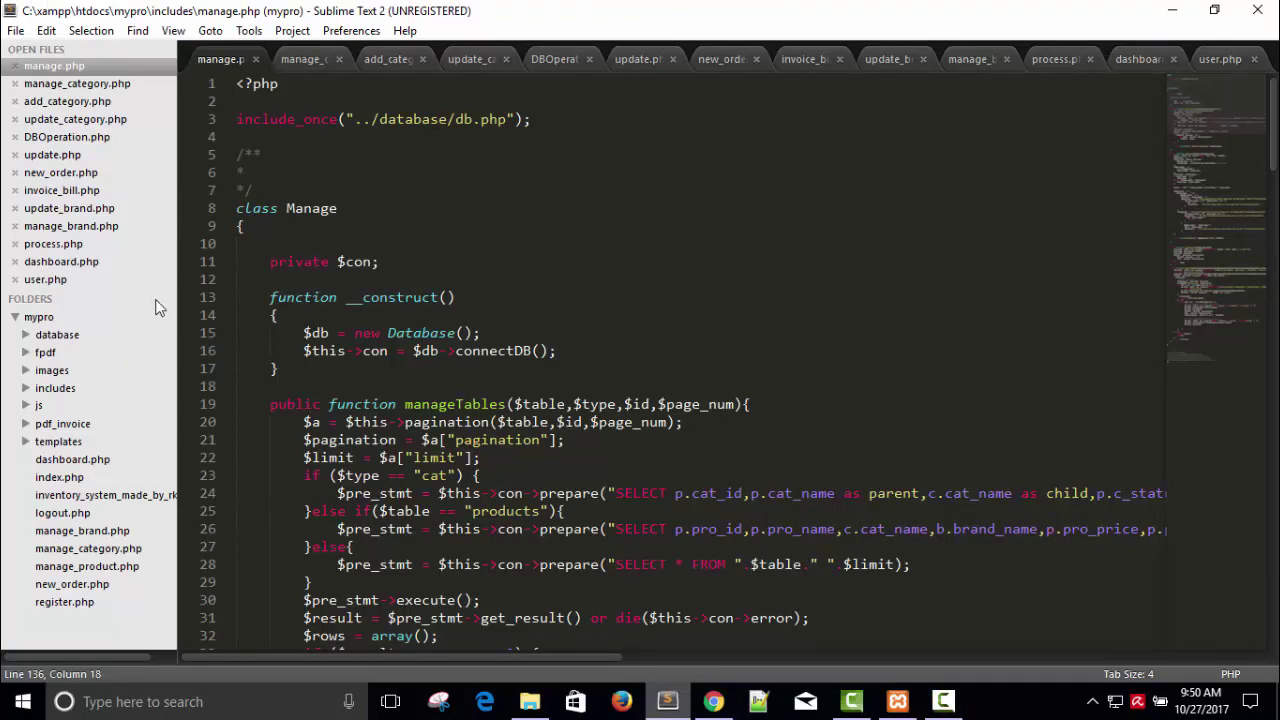
Step: Open includes/DBOperation.php in Sublime Text, then minimize it to show the GitHub zip page
{"action": "left_click_drag", "start_coordinate": [279, 208], "coordinate": [338, 208]}
{"action": "left_click_drag", "start_coordinate": [1258, 90], "coordinate": [1230, 124]}
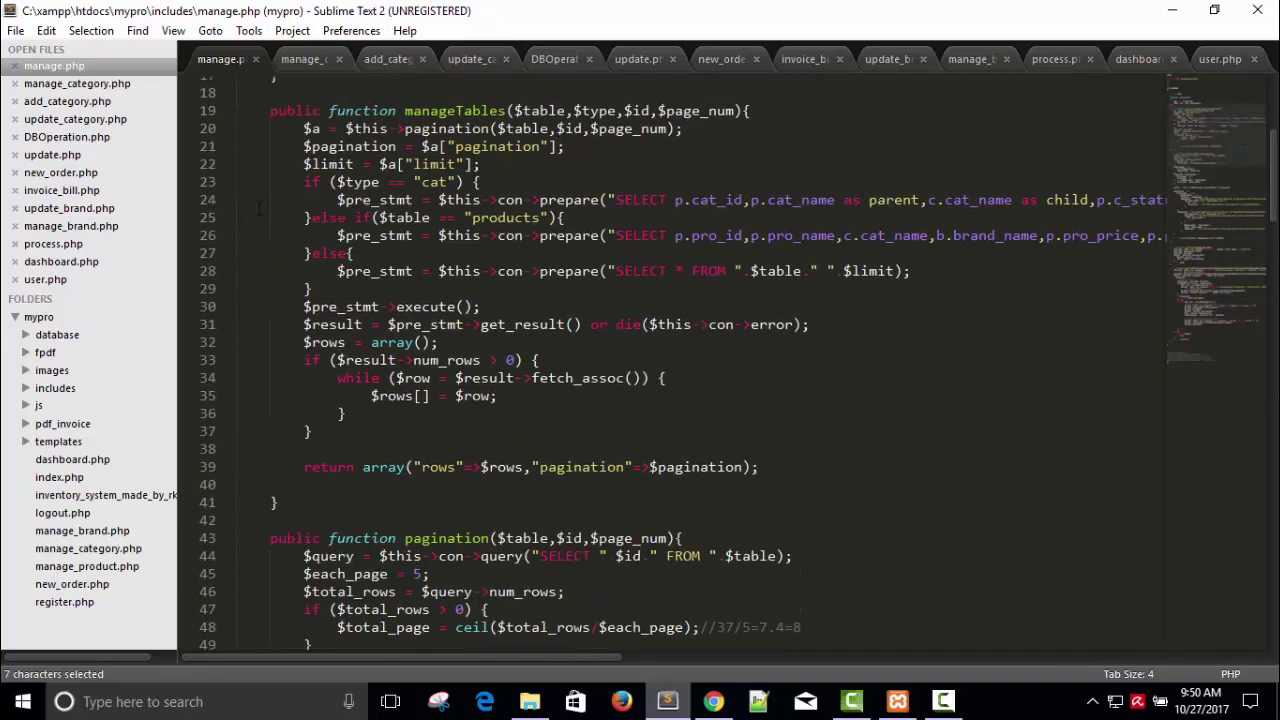
{"action": "left_click", "coordinate": [34, 394]}
{"action": "left_click", "coordinate": [89, 320]}
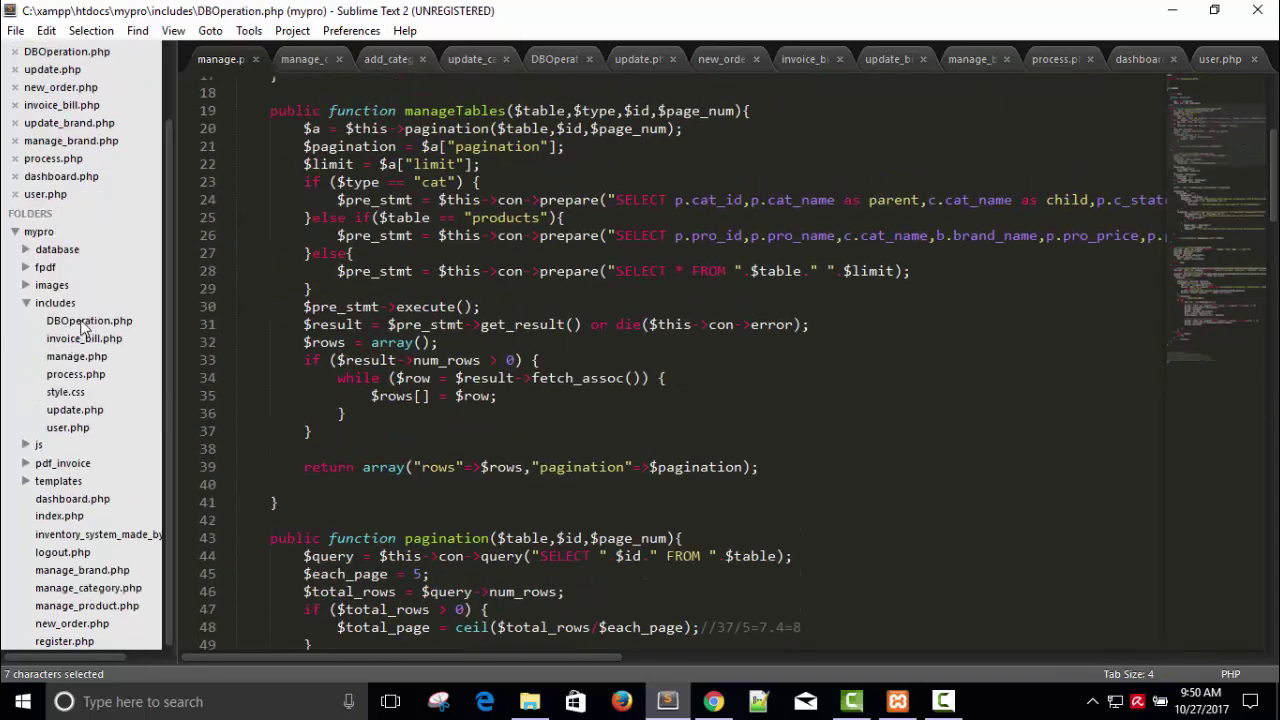
{"action": "left_click_drag", "start_coordinate": [1213, 242], "coordinate": [1202, 97]}
{"action": "left_click", "coordinate": [1174, 10]}
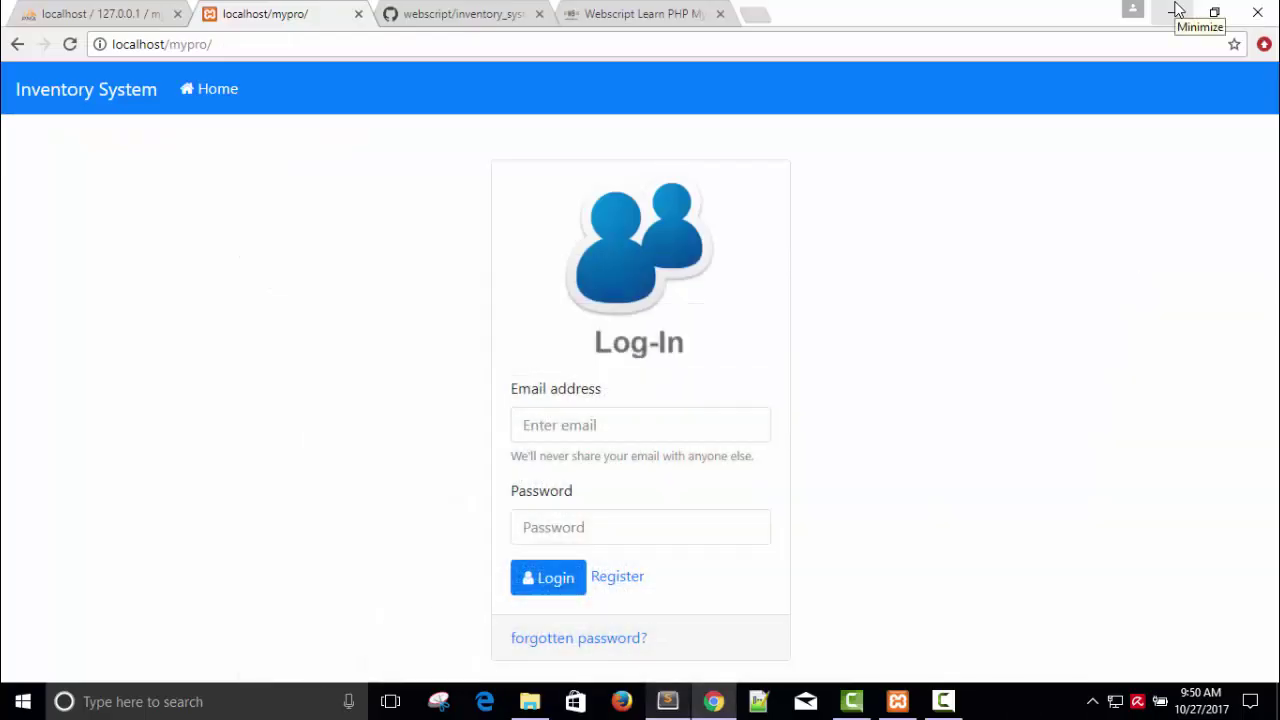
{"action": "left_click", "coordinate": [403, 13]}
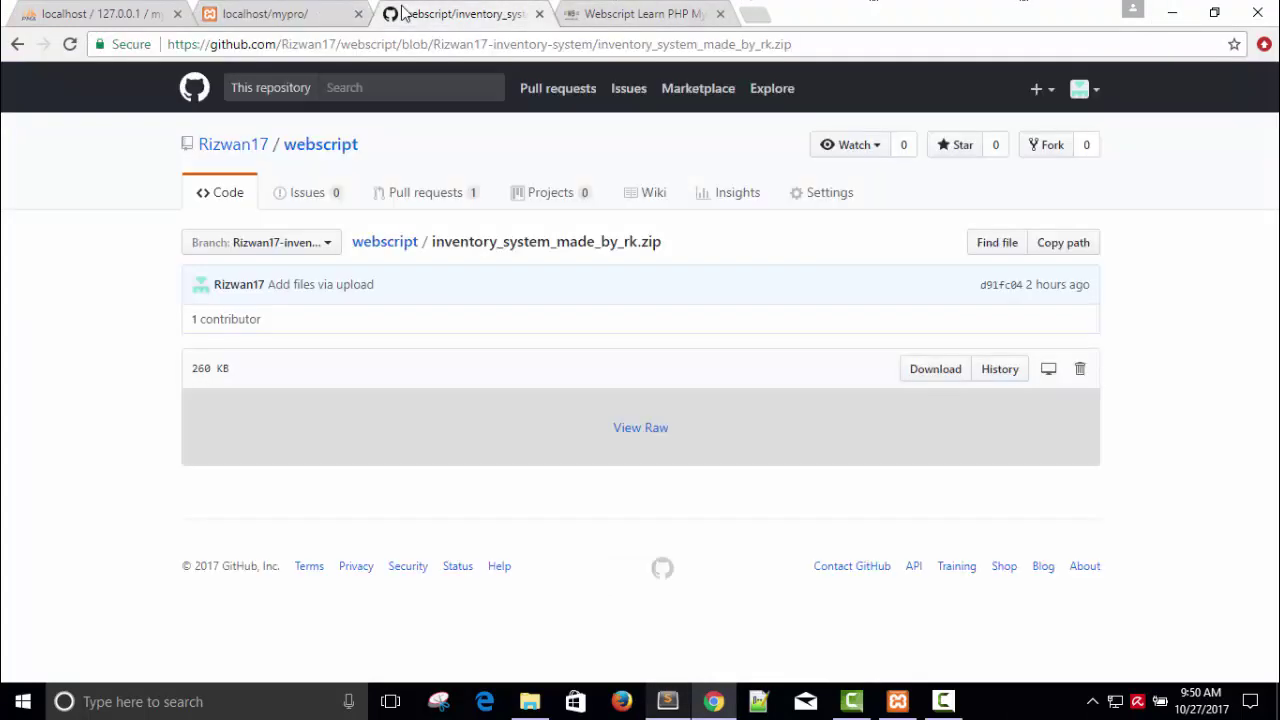